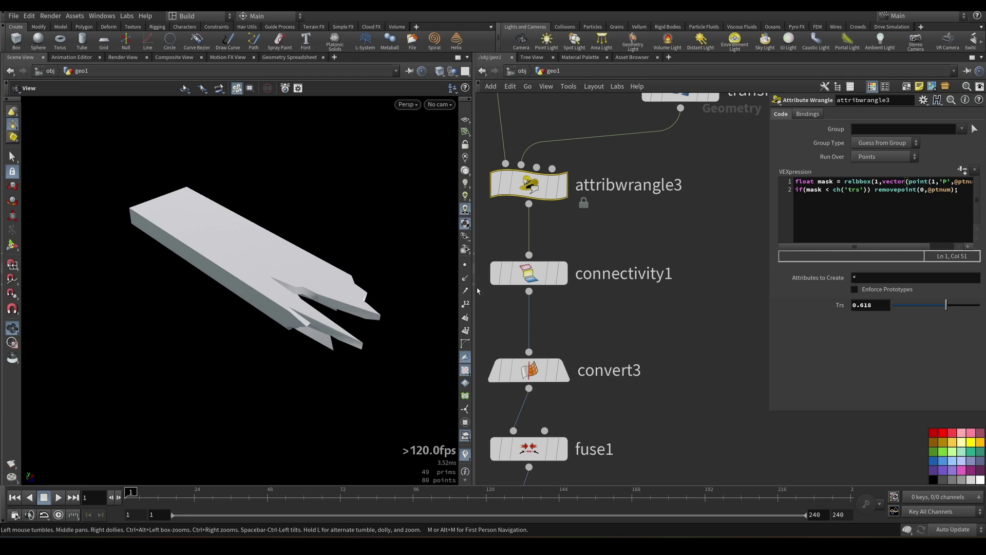
Step: Examine the broken plank's splintered end and the node chain from box1 down to boolean1
scroll(691, 259, down, 3)
scroll(684, 276, down, 4)
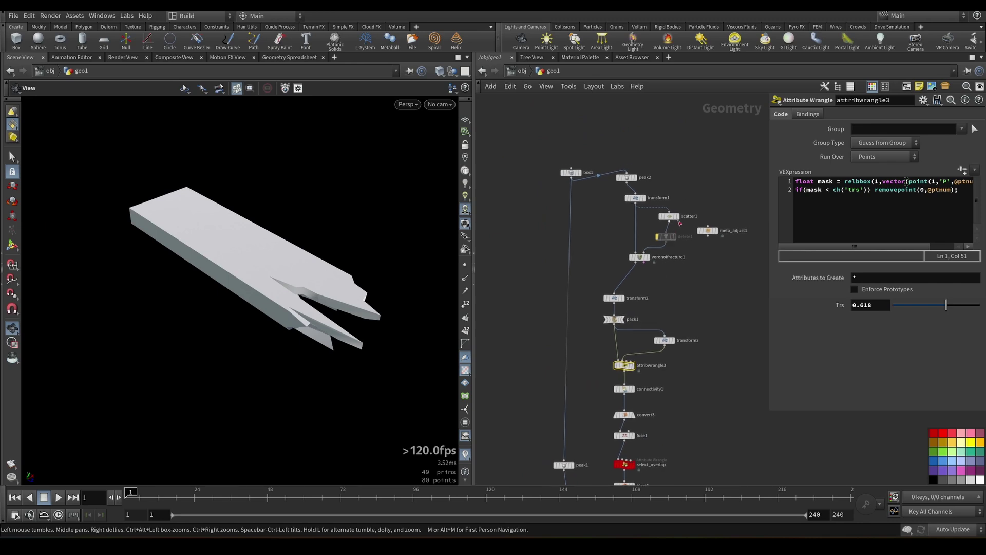
middle_drag(724, 177, 803, 115)
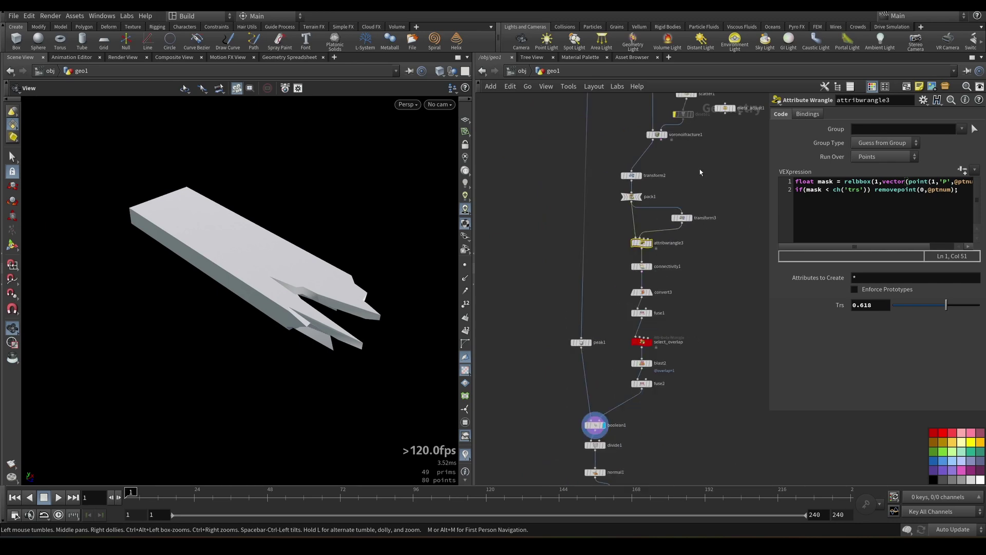
scroll(700, 172, up, 2)
drag(329, 195, 303, 286)
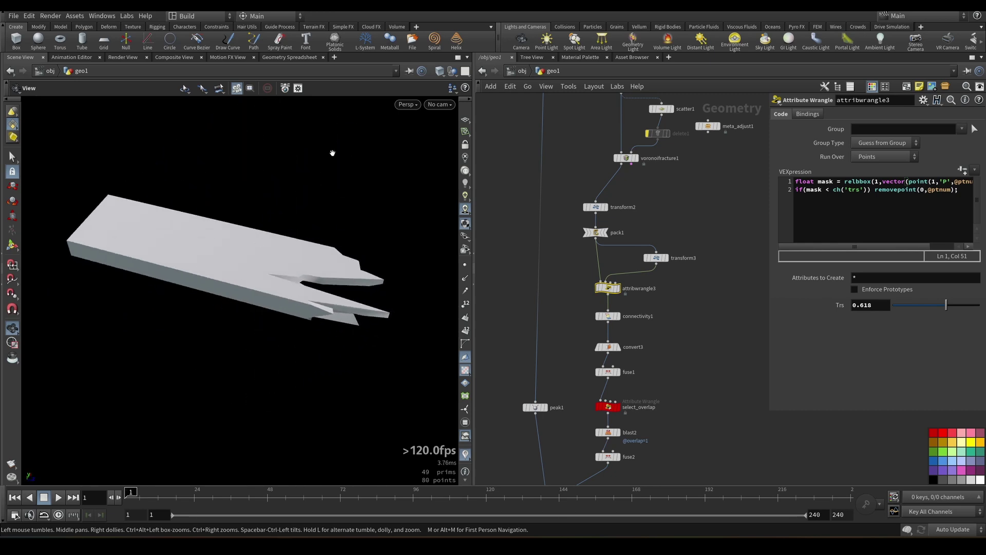
drag(229, 282, 295, 249)
right_drag(295, 248, 228, 314)
middle_drag(584, 122, 558, 222)
drag(215, 236, 239, 186)
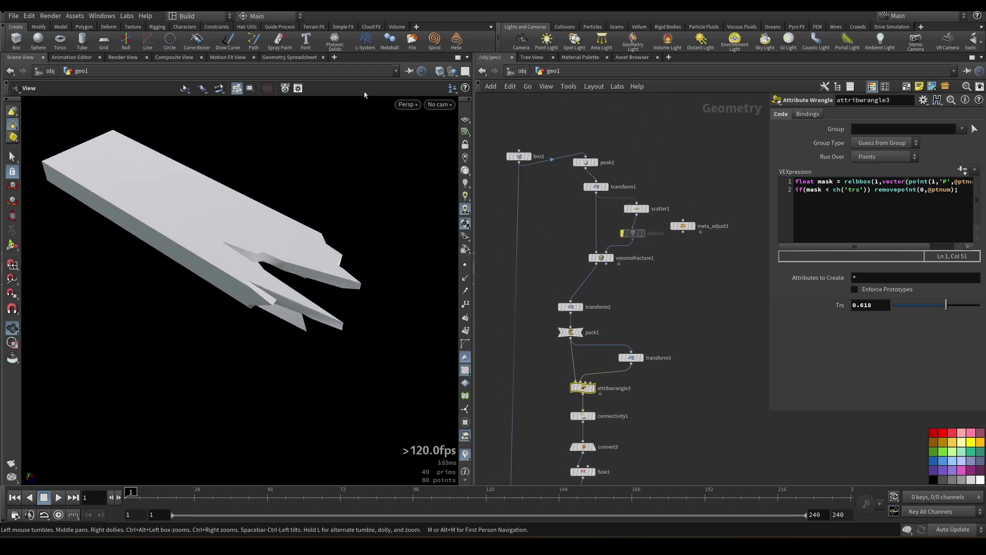
mouse_move(239, 250)
mouse_down()
mouse_move(195, 161)
mouse_move(231, 264)
mouse_up()
scroll(234, 264, up, 6)
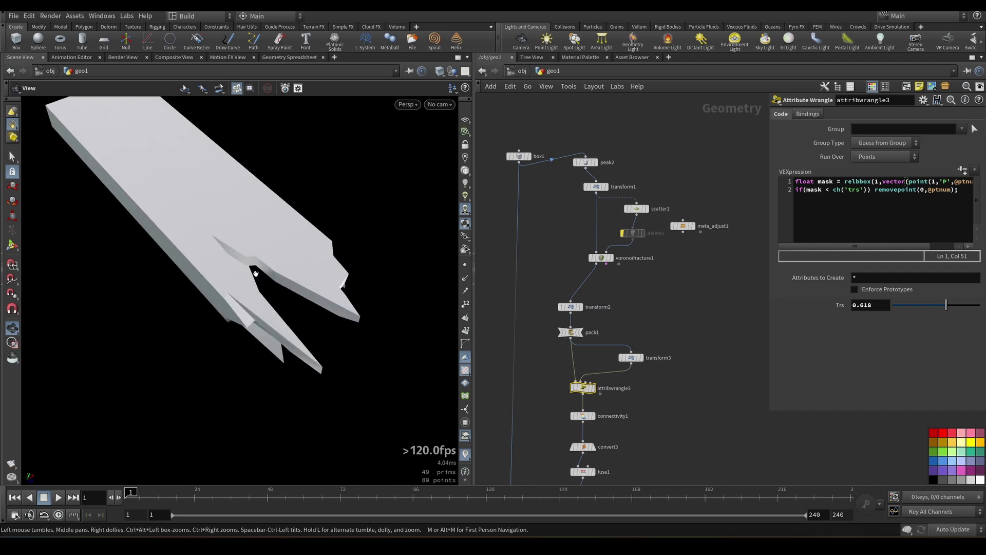
scroll(639, 289, down, 5)
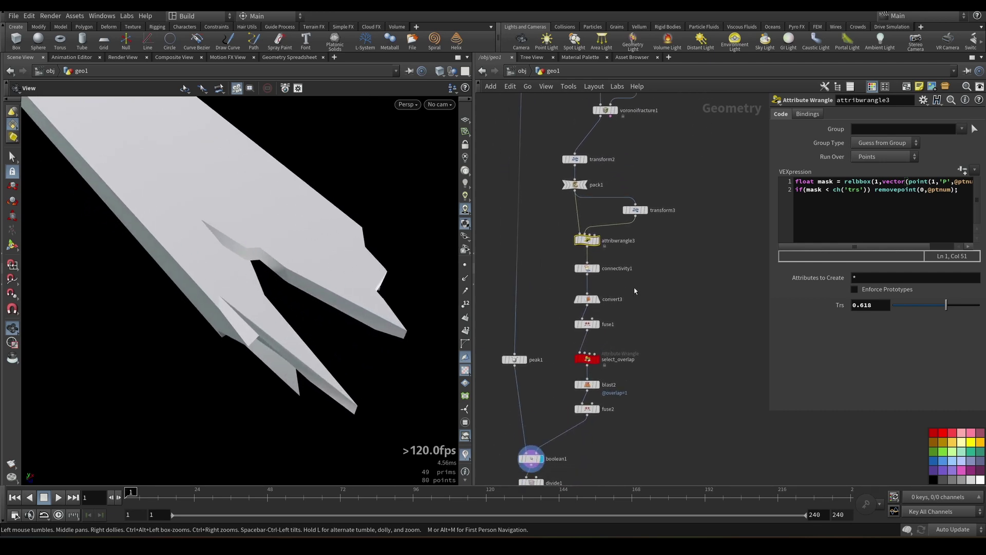
scroll(673, 244, up, 5)
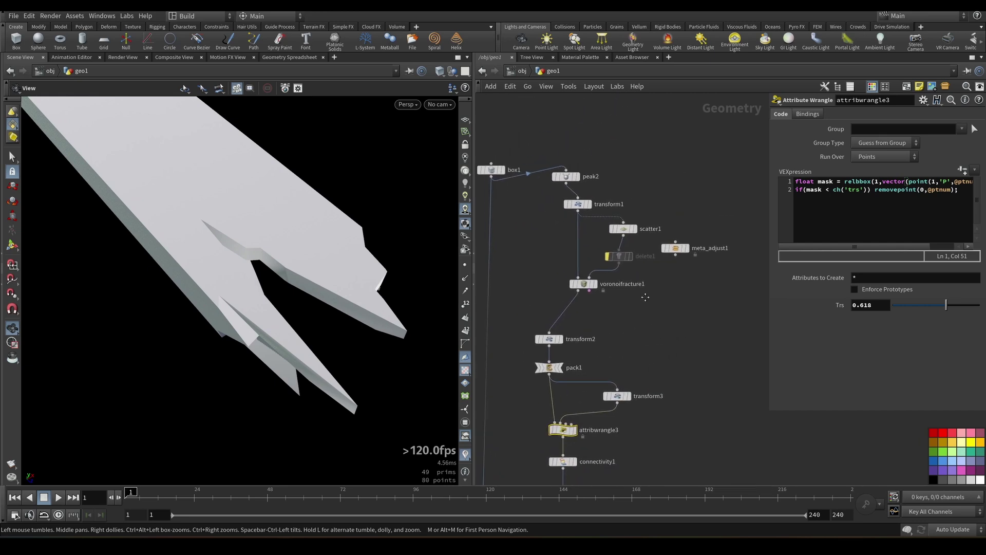
Step: Check the voronoifracture1 settings and display transform2 to view the fractured plank as a whole
click(596, 277)
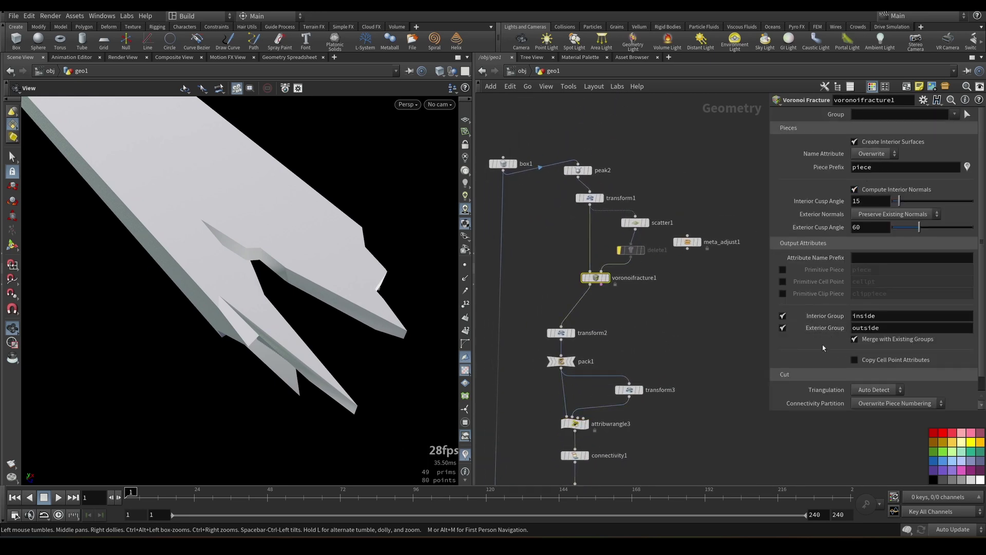
scroll(655, 257, down, 3)
click(592, 273)
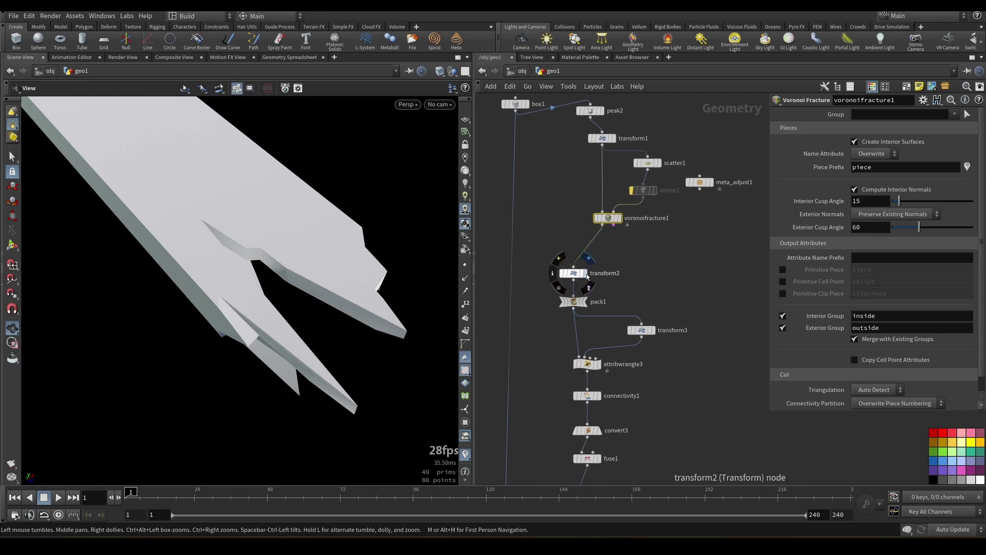
scroll(662, 256, up, 3)
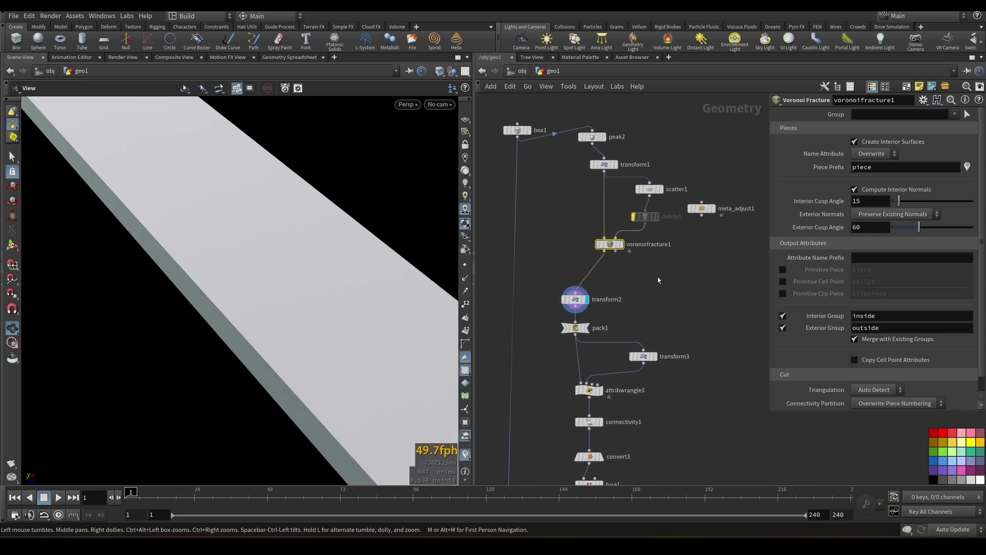
key(h)
scroll(591, 278, down, 2)
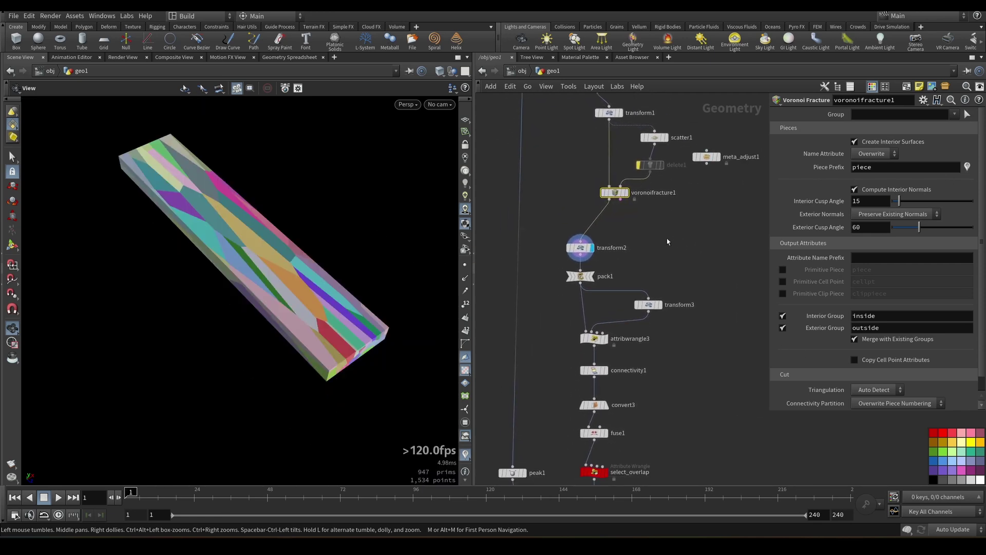
Step: Display the attribwrangle3 output and inspect the jagged plank end from several angles
click(583, 279)
scroll(596, 293, down, 1)
click(597, 314)
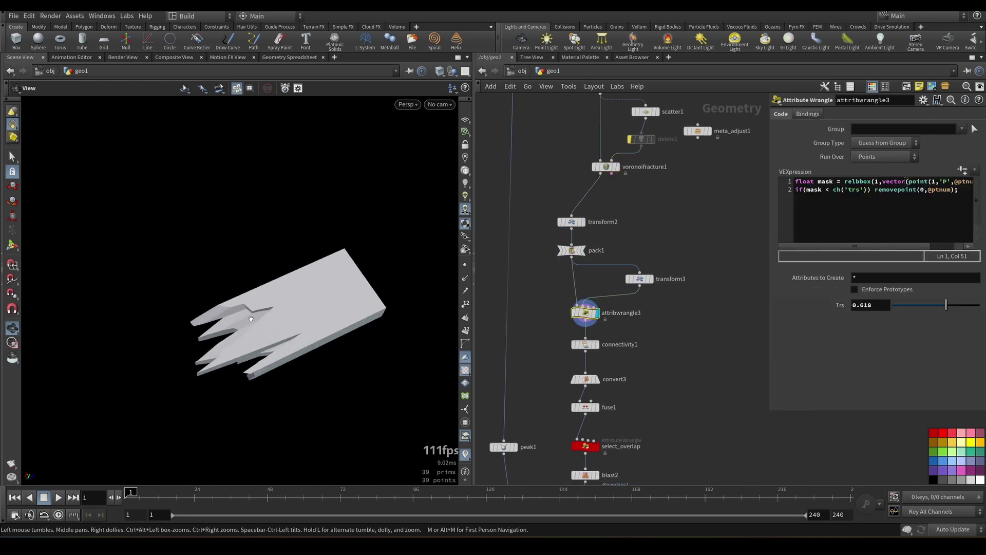
drag(258, 305, 294, 293)
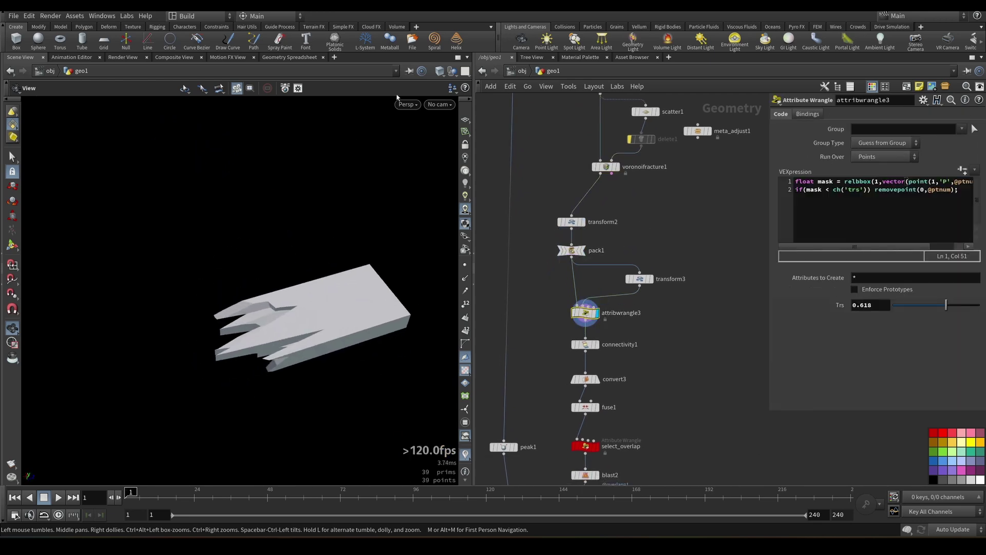
scroll(632, 262, down, 3)
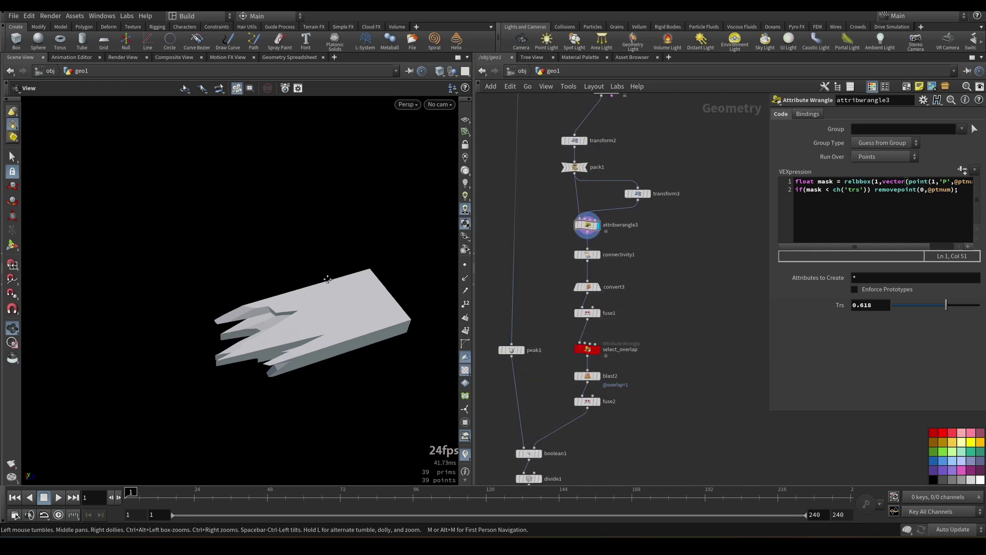
drag(327, 276, 334, 277)
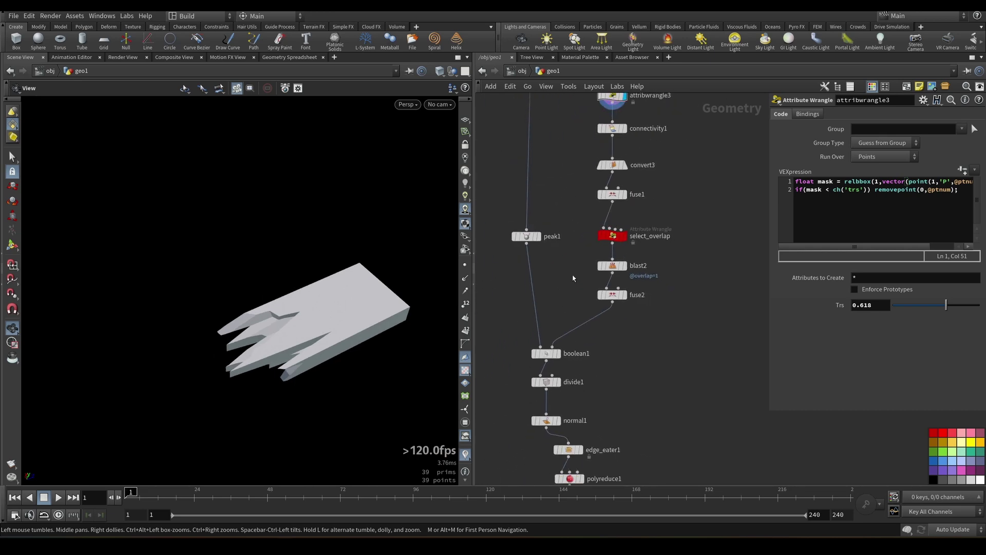
Step: Bypass the fuse1, select_overlap, blast2 and fuse2 nodes together
middle_drag(562, 280, 526, 318)
drag(640, 233, 577, 343)
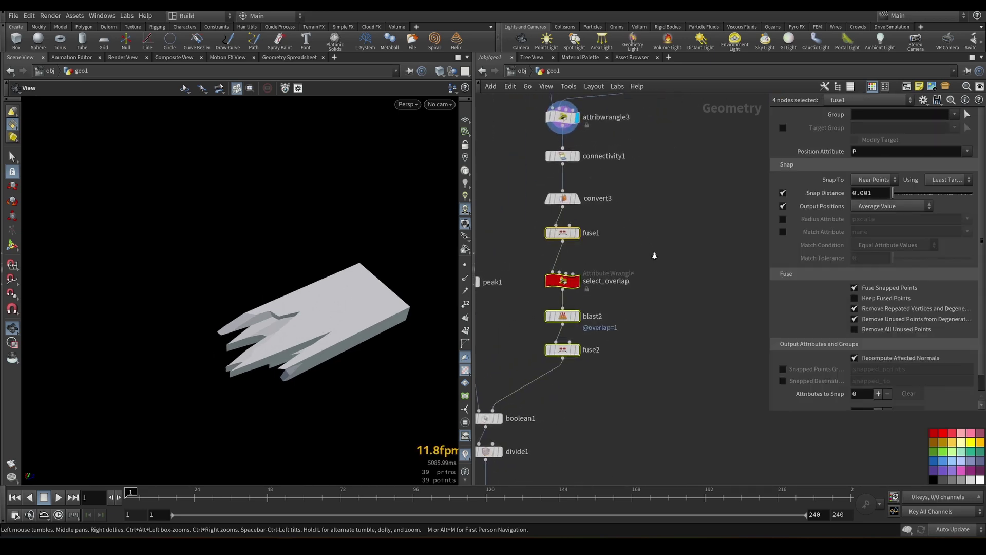
key(q)
middle_drag(586, 249, 588, 191)
drag(554, 351, 555, 351)
middle_drag(555, 351, 586, 293)
scroll(585, 293, up, 3)
scroll(584, 286, down, 3)
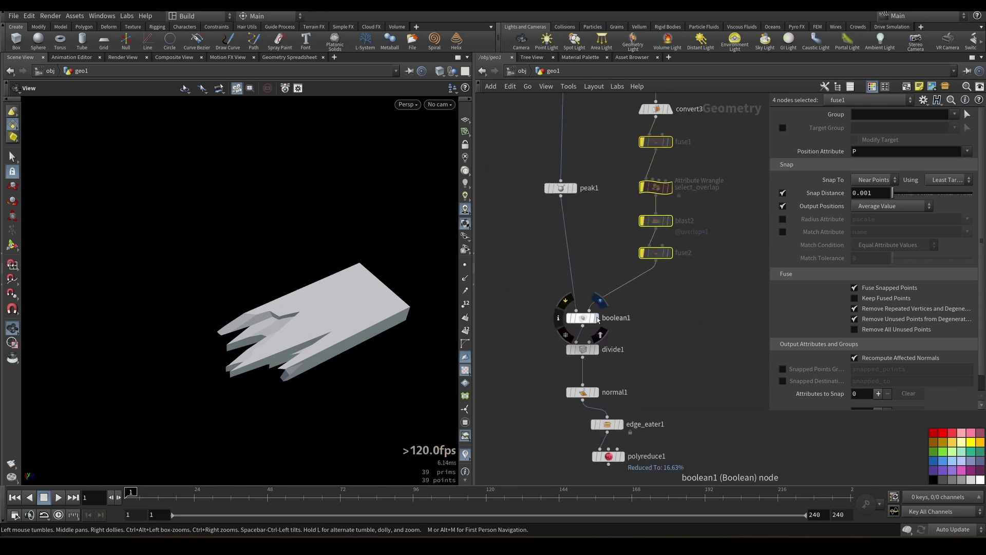
Step: Display boolean1 and inspect the plank's splintered end without the overlap cleanup
click(598, 318)
drag(215, 288, 309, 246)
middle_drag(743, 202, 671, 286)
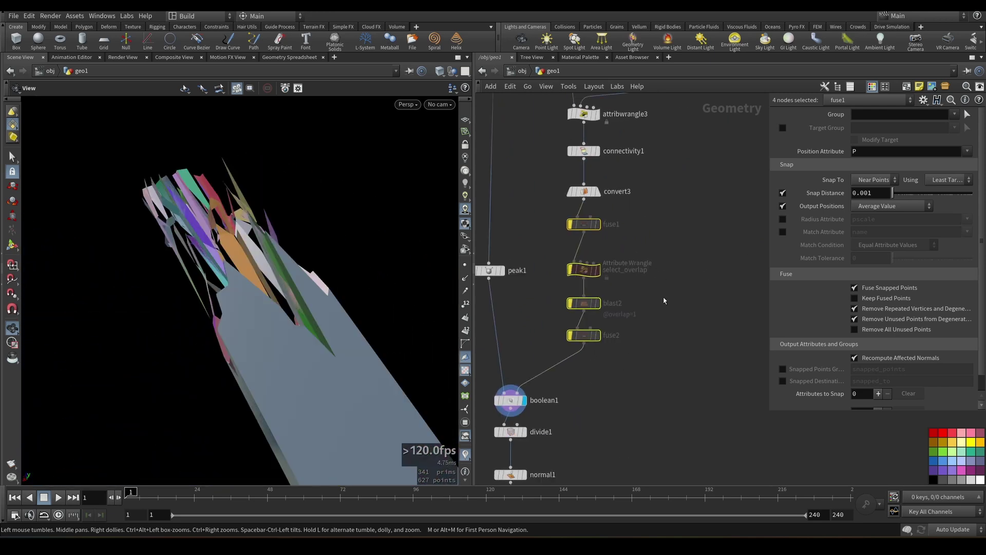
Step: Re-enable fuse1, select_overlap, blast2 and fuse2, and inspect the cleaned boolean result up close
click(571, 225)
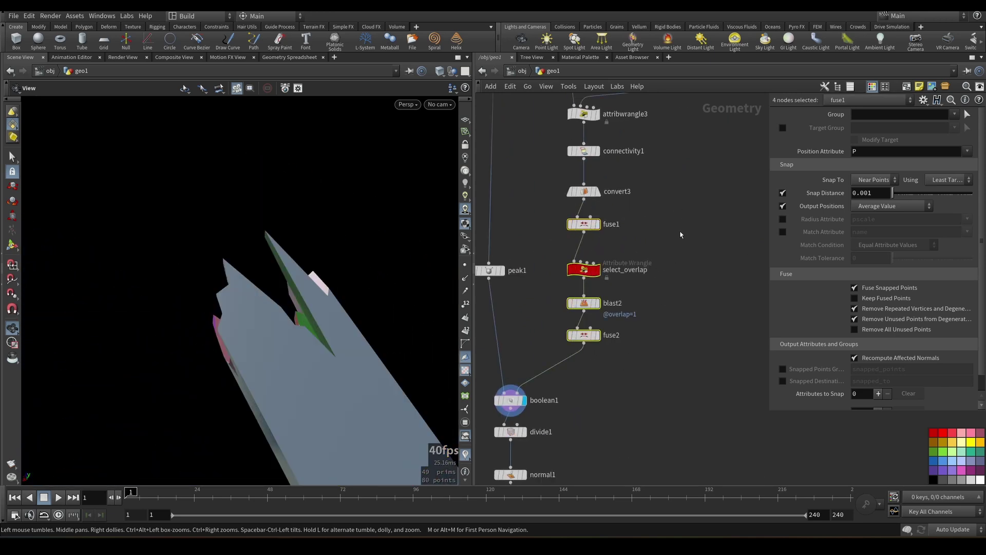
drag(421, 288, 322, 244)
scroll(357, 223, up, 5)
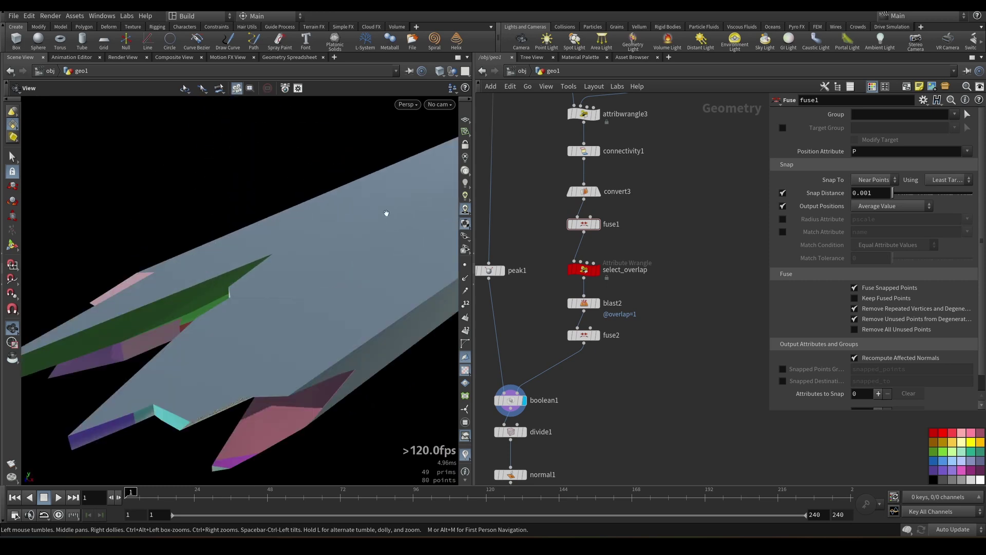
scroll(365, 216, up, 4)
drag(370, 205, 262, 300)
drag(377, 229, 346, 304)
scroll(643, 233, down, 4)
scroll(566, 267, up, 3)
Step: Display fuse1 and look inside the fractured pieces for overlapping interior faces
click(573, 283)
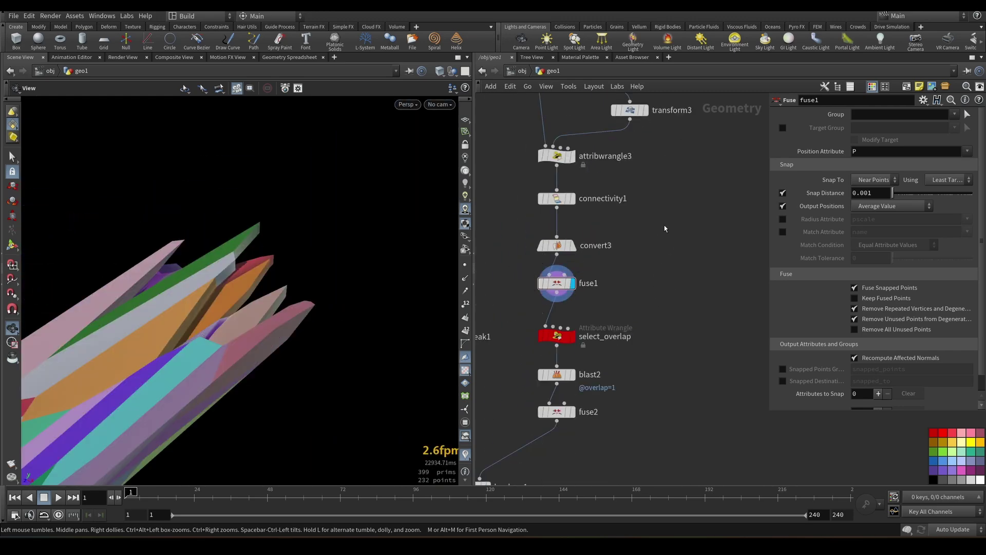
drag(247, 257, 134, 149)
scroll(346, 193, up, 5)
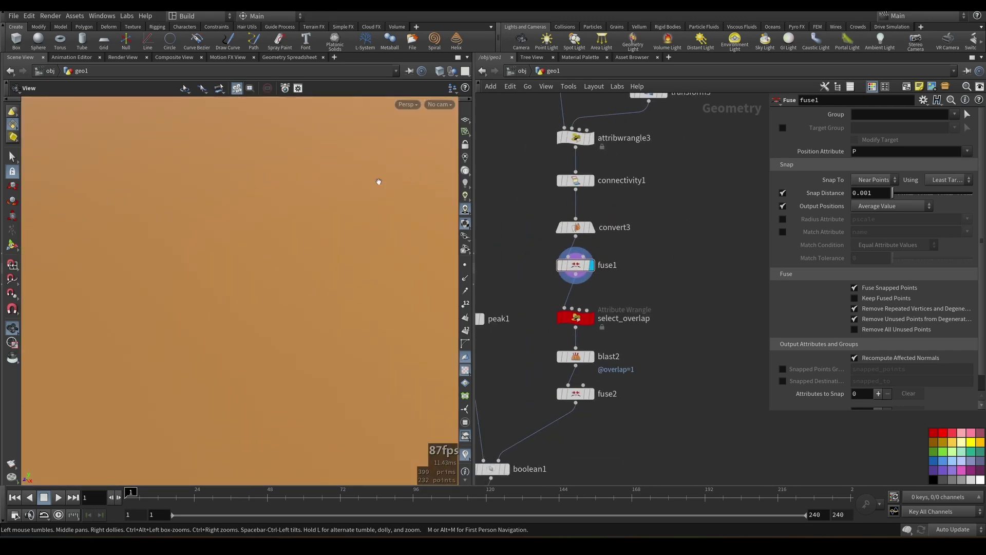
drag(345, 194, 267, 194)
Step: Add a PolyDoctor node beside the chain, feed it from fuse1 and display its output
click(528, 271)
middle_drag(668, 247, 609, 257)
click(626, 243)
key(Escape)
key(Tab)
text(poly)
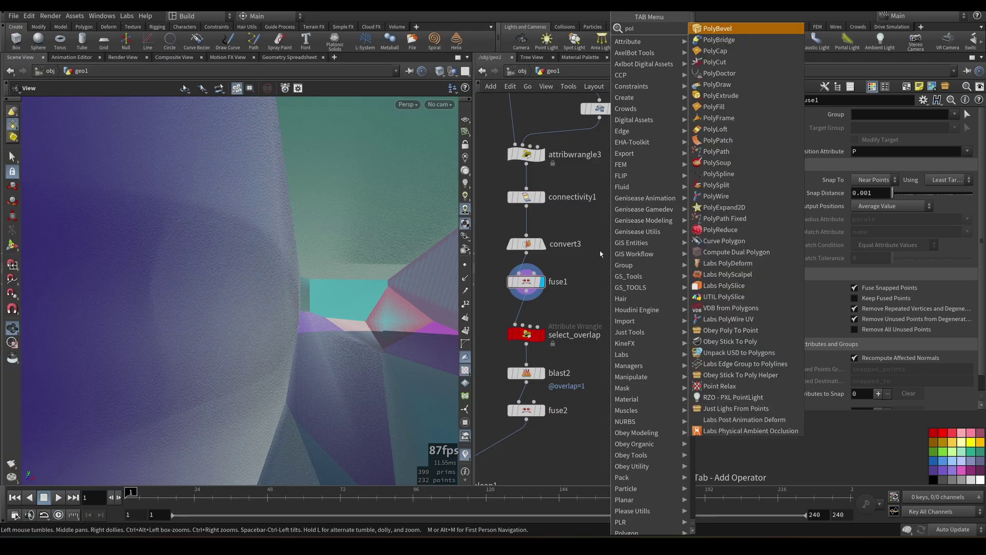
click(725, 63)
scroll(628, 226, up, 1)
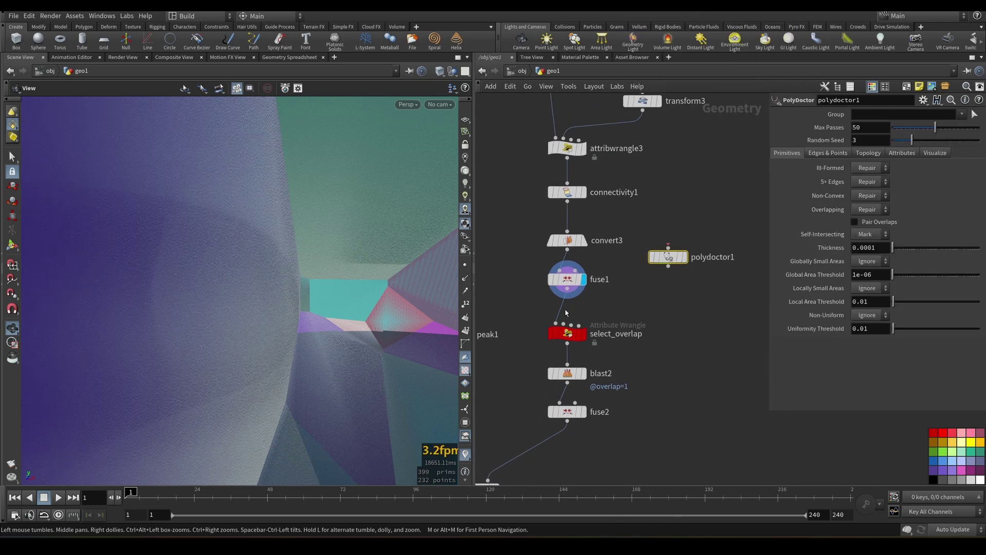
click(668, 247)
click(684, 257)
Step: Enable Pair Overlaps on the PolyDoctor node and view the repaired pieces
drag(308, 312, 871, 232)
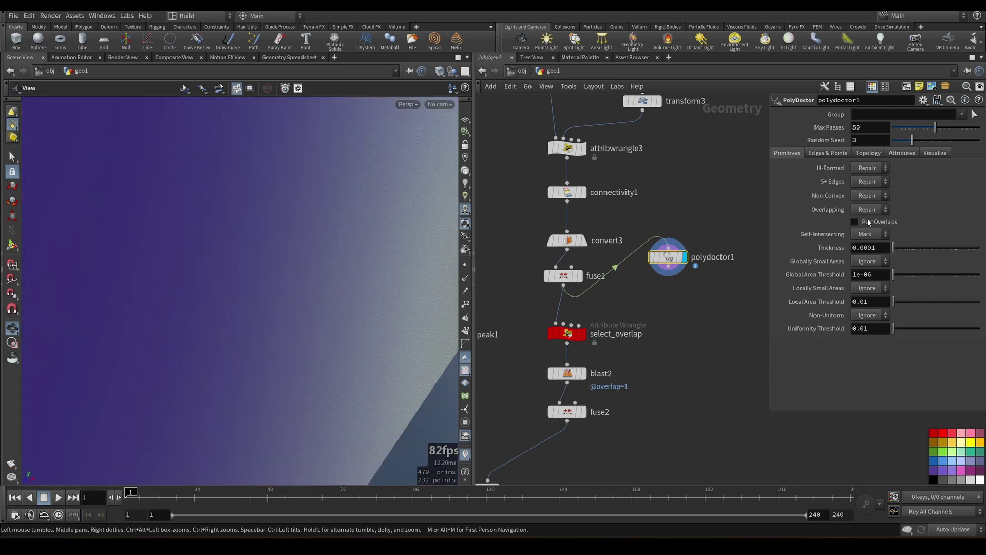
click(868, 222)
drag(324, 280, 473, 376)
scroll(398, 213, down, 6)
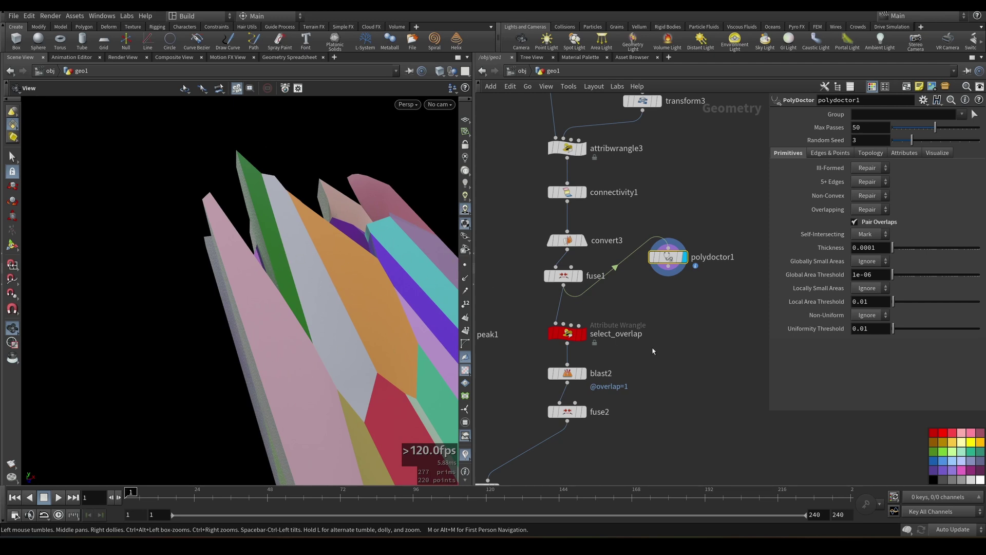
Step: Examine the PolyDoctor result from several angles and compare it with the upstream fracture nodes
drag(262, 299, 350, 200)
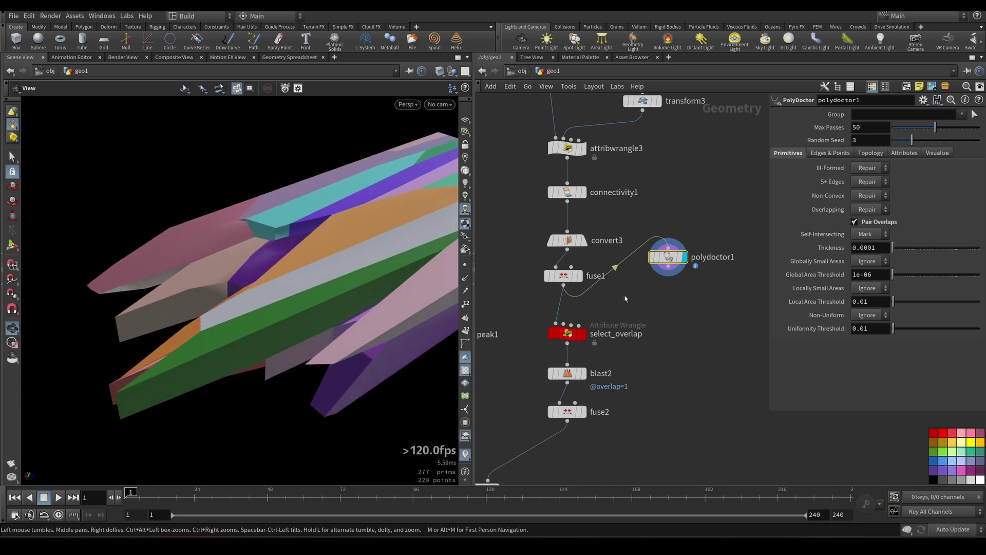
middle_drag(620, 297, 620, 234)
drag(284, 205, 329, 237)
middle_drag(647, 327, 678, 393)
scroll(319, 211, up, 6)
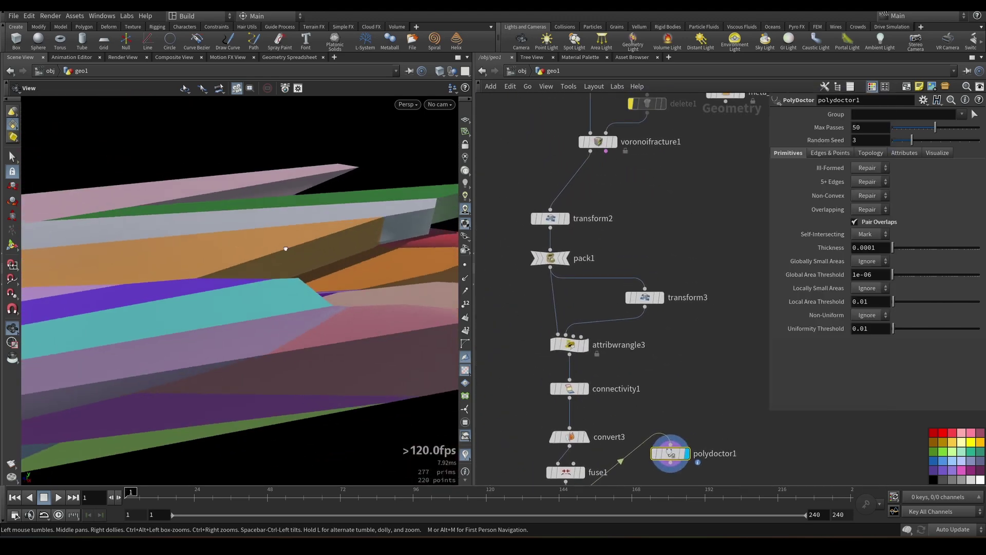
drag(290, 249, 385, 147)
scroll(301, 204, down, 6)
middle_drag(671, 257, 638, 234)
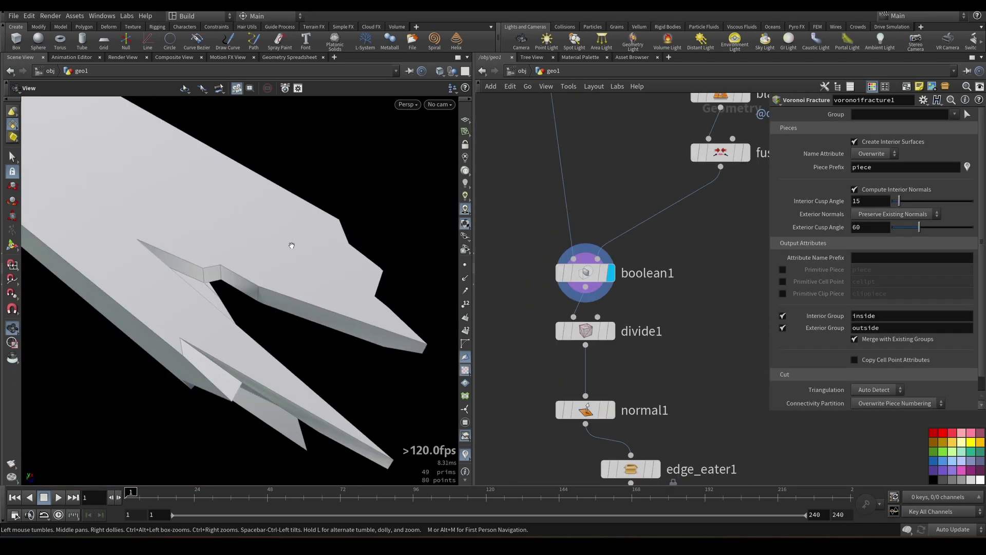
Step: Step the display from boolean1 through divide1 and on to edge_eater1 to inspect each result
drag(290, 244, 242, 288)
click(610, 330)
middle_drag(613, 408, 523, 251)
click(569, 333)
click(569, 312)
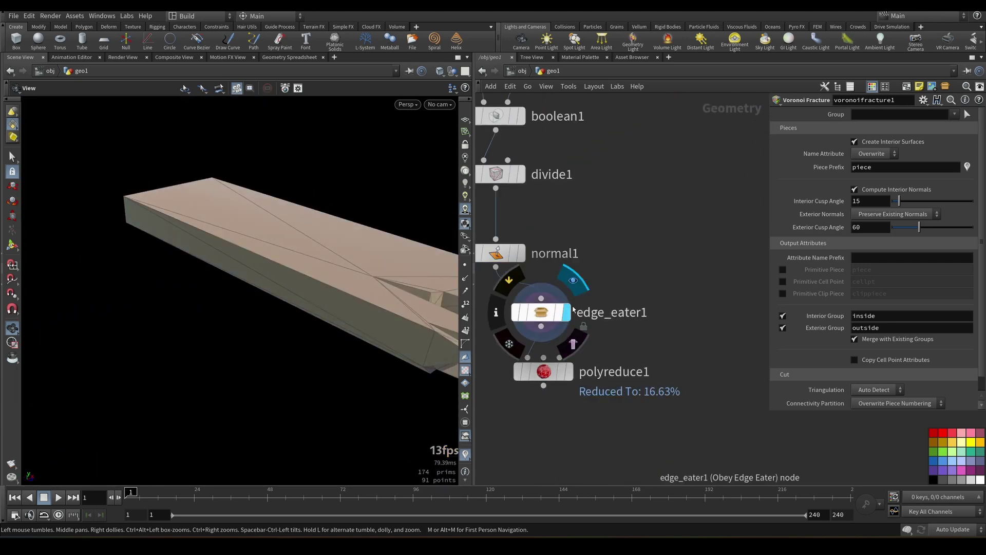
Step: Adjust the Dilate amount of edge_eater1 and inspect the worn plank edges
click(535, 316)
drag(202, 246, 110, 264)
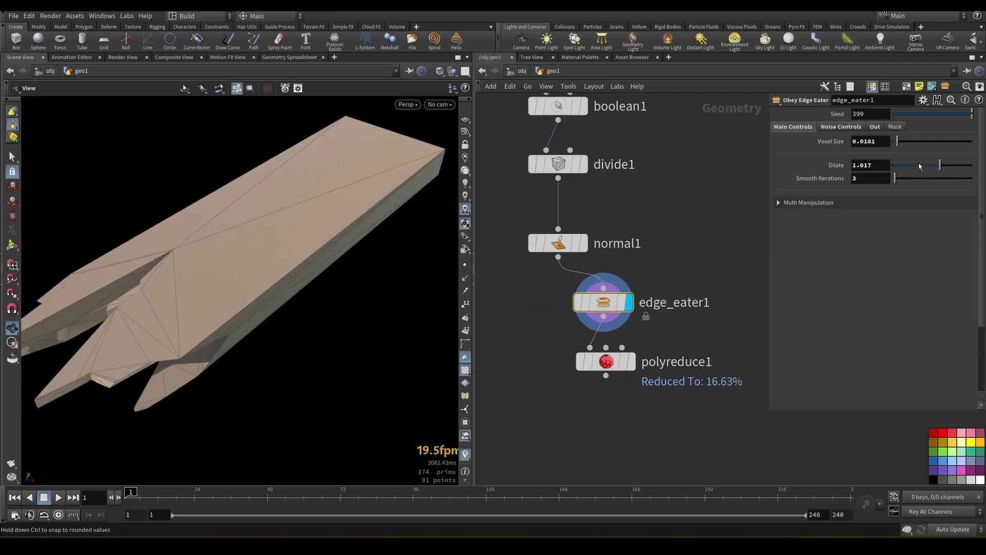
drag(921, 166, 925, 171)
drag(339, 241, 309, 266)
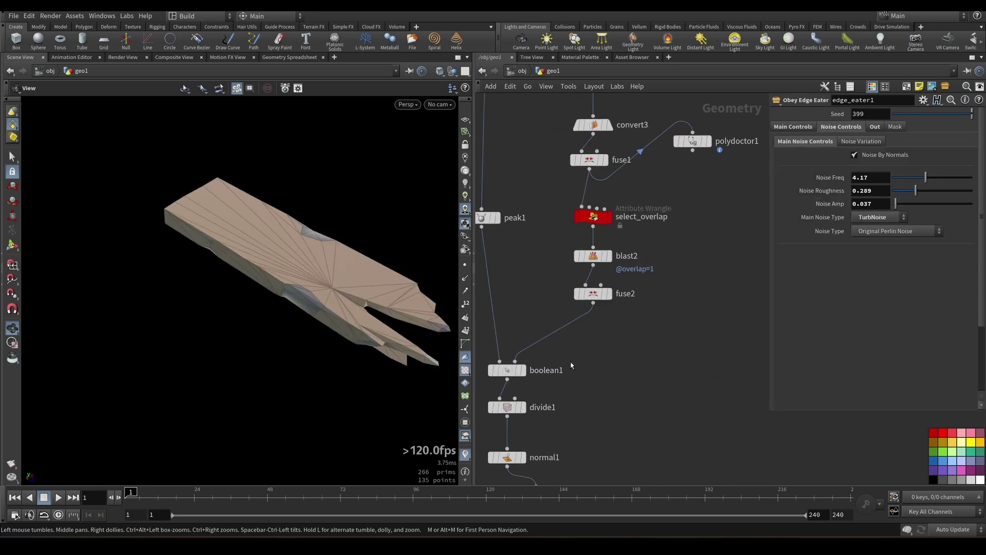
Step: Set the Trs threshold of attribwrangle3 to 0.756 and check the new break shape
scroll(589, 358, up, 3)
middle_drag(588, 357, 575, 373)
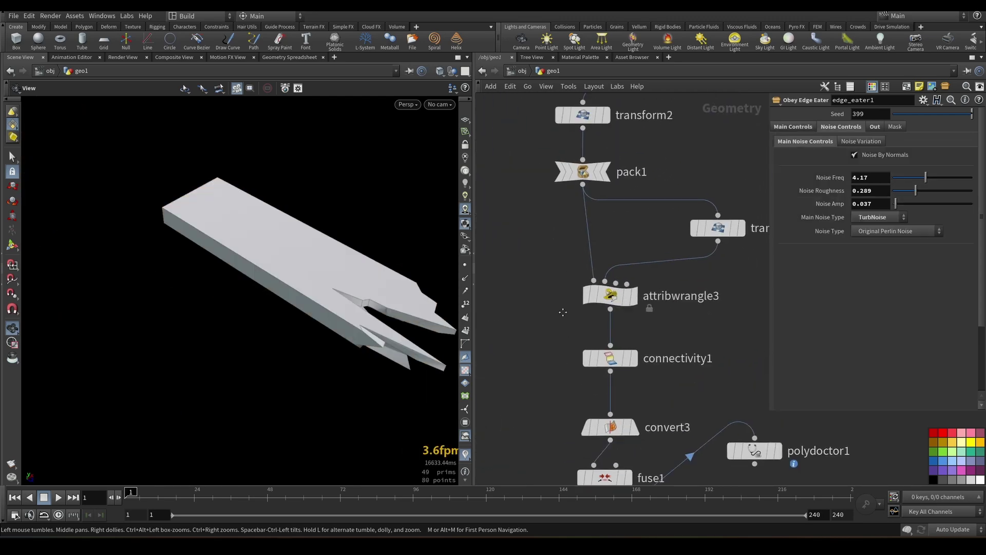
click(575, 353)
drag(920, 304, 954, 306)
drag(290, 220, 257, 241)
right_drag(257, 241, 312, 276)
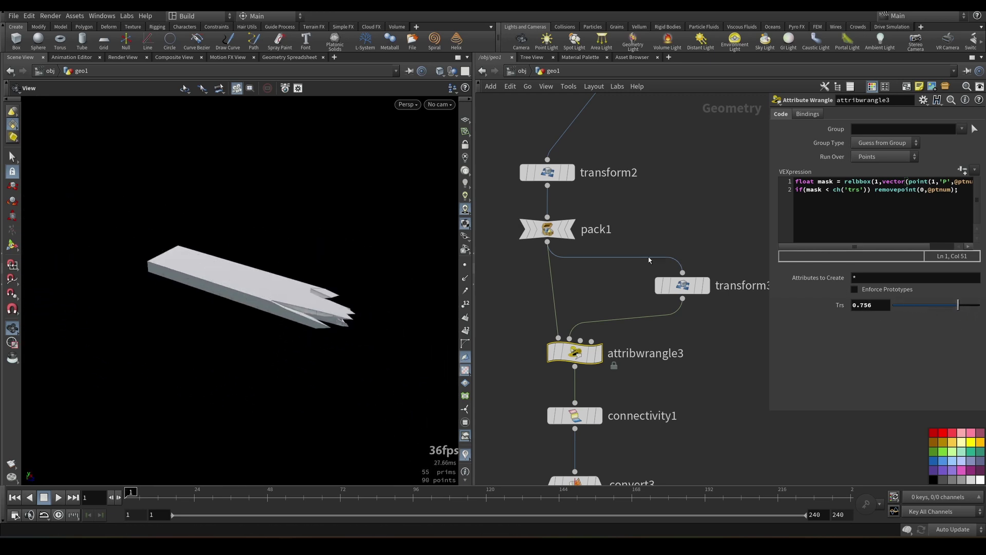
Step: Examine the settings of transform3 and box1 and look over the broken plank from several angles
click(682, 285)
middle_drag(696, 216, 670, 255)
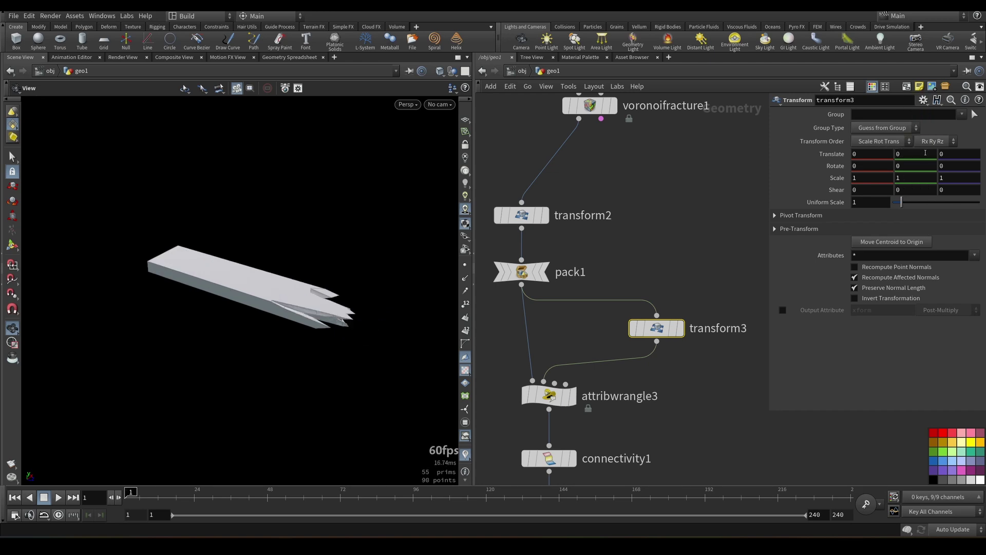
mouse_move(376, 275)
mouse_down()
mouse_move(380, 267)
mouse_move(245, 255)
mouse_move(308, 220)
mouse_move(351, 216)
mouse_move(310, 236)
mouse_move(317, 191)
mouse_move(293, 223)
mouse_move(376, 235)
mouse_move(326, 236)
mouse_move(368, 283)
mouse_move(391, 278)
mouse_up()
scroll(380, 257, up, 10)
scroll(518, 223, down, 5)
middle_drag(615, 208, 586, 210)
click(569, 236)
key(f)
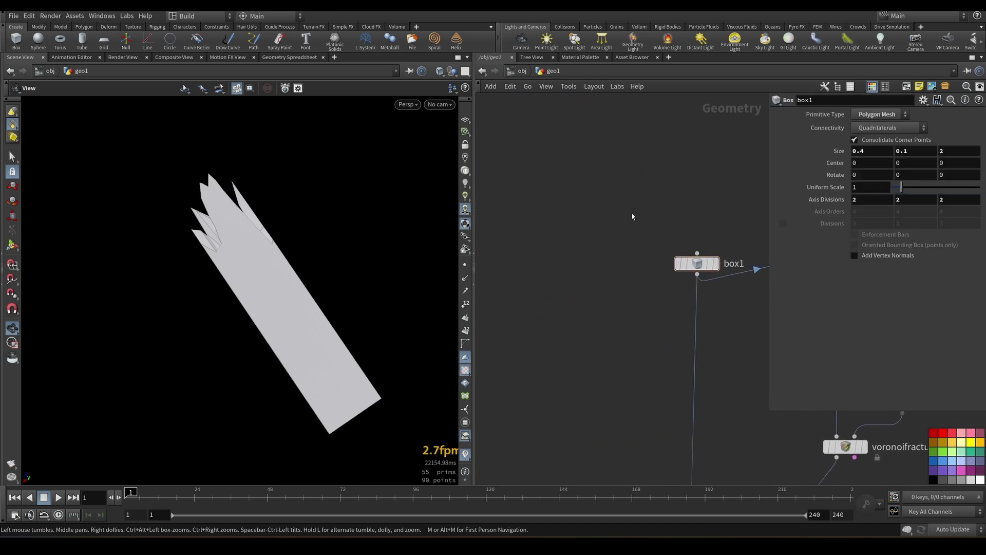
key(f)
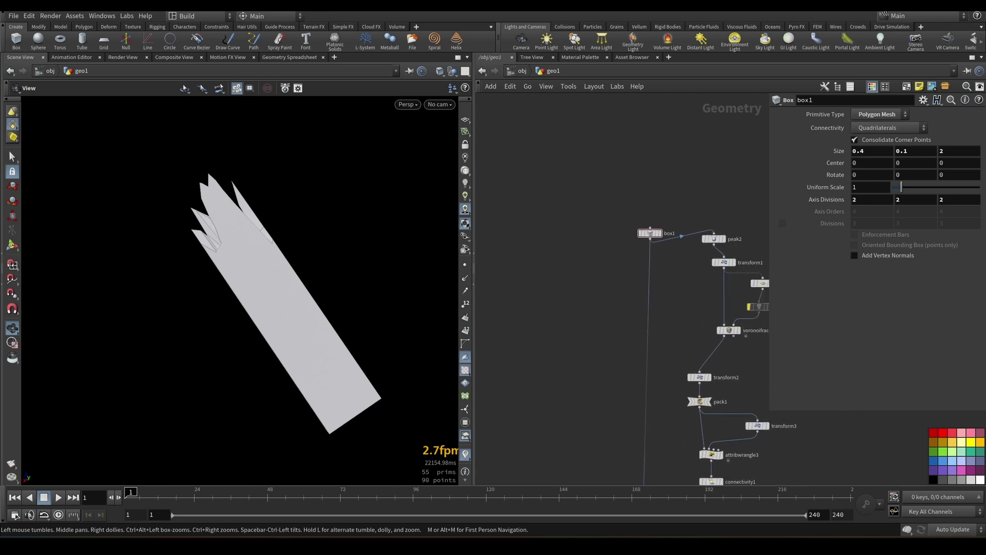
drag(237, 210, 293, 168)
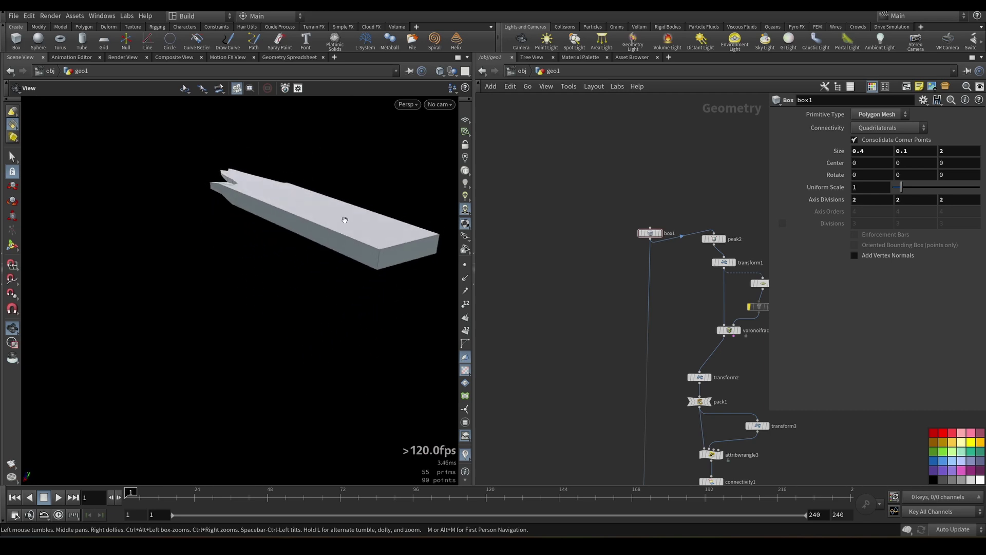
drag(356, 208, 341, 239)
middle_drag(615, 288, 636, 293)
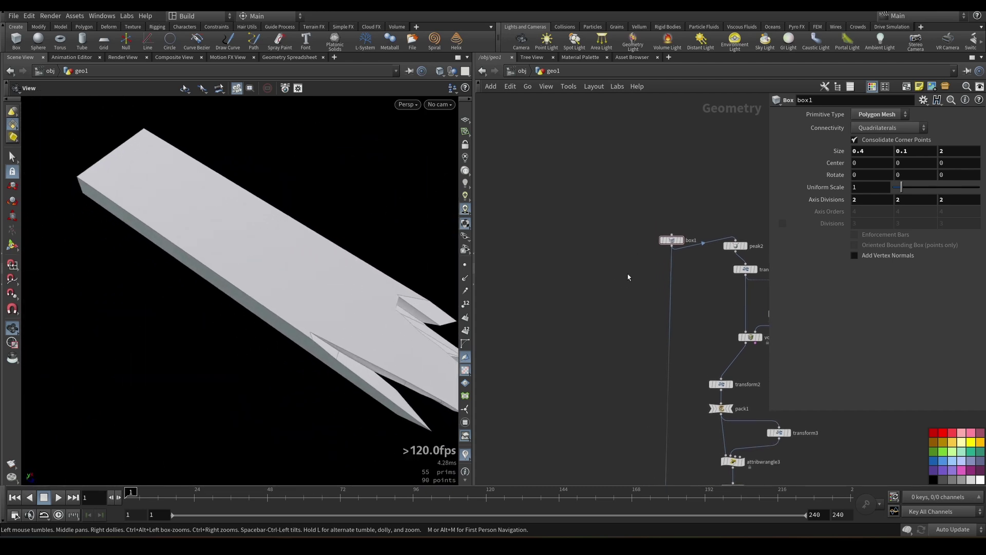
Step: Duplicate the box1 node into empty network space and display the copied plank
middle_drag(585, 259, 596, 218)
alt+drag(684, 200, 501, 198)
middle_drag(537, 195, 626, 187)
click(597, 186)
drag(591, 186, 537, 184)
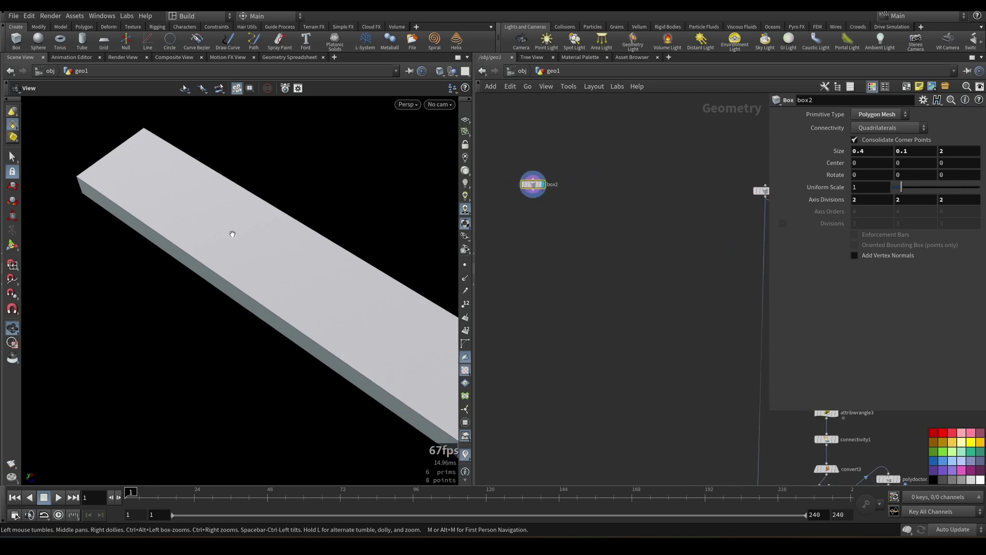
drag(220, 235, 236, 229)
middle_drag(566, 238, 614, 293)
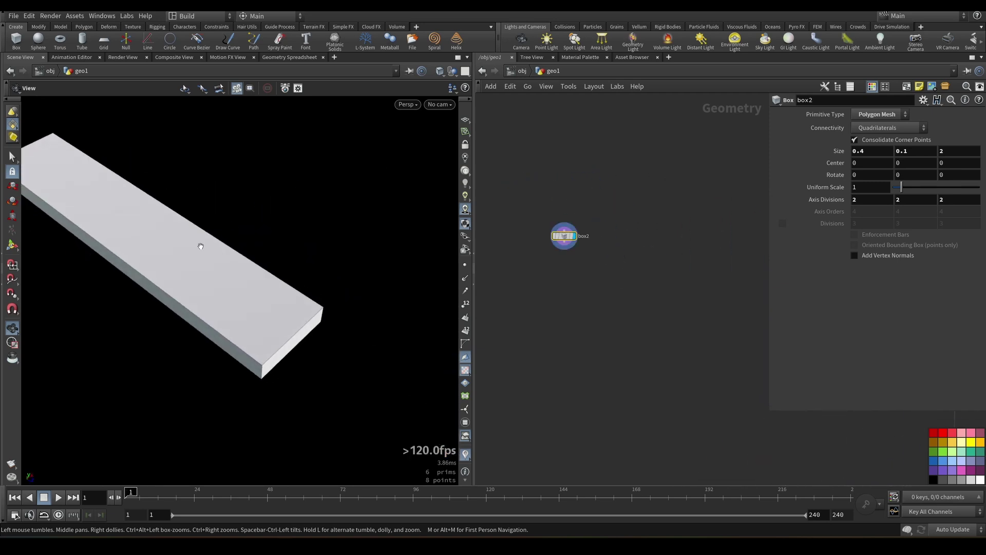
drag(165, 254, 432, 257)
scroll(564, 270, up, 3)
Step: Add a Scatter node fed by box2 and display its points
drag(541, 223, 640, 225)
mouse_move(639, 224)
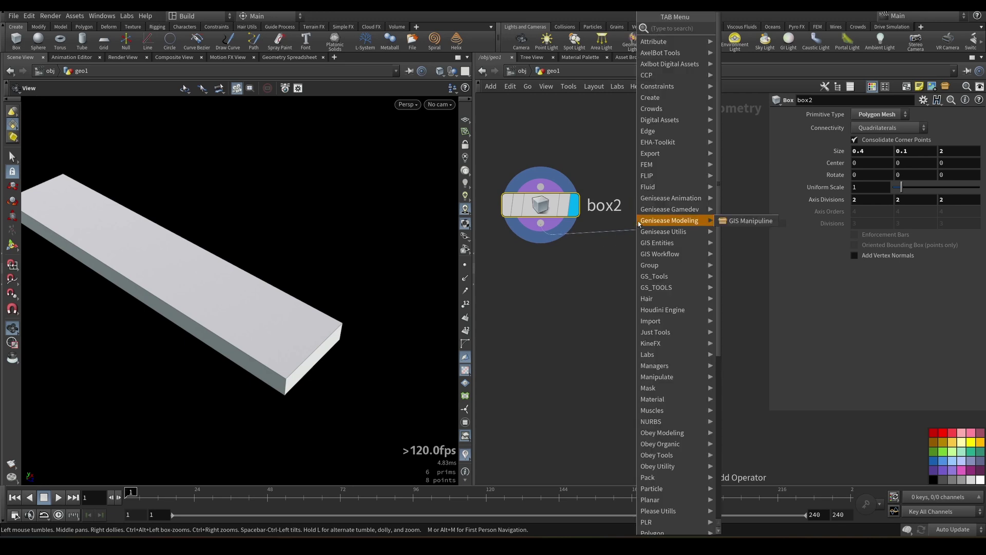
key(Escape)
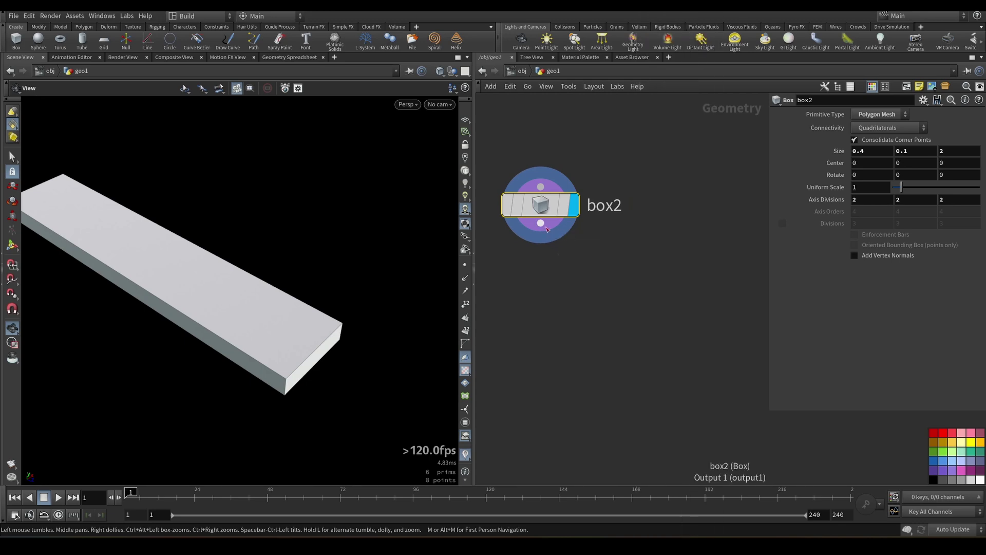
drag(547, 229, 599, 246)
text(sca)
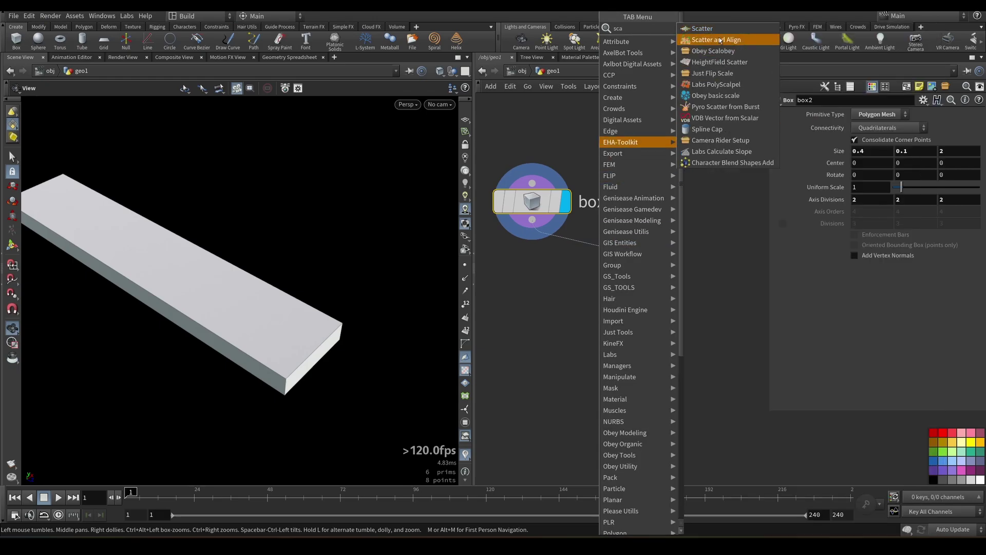
click(702, 28)
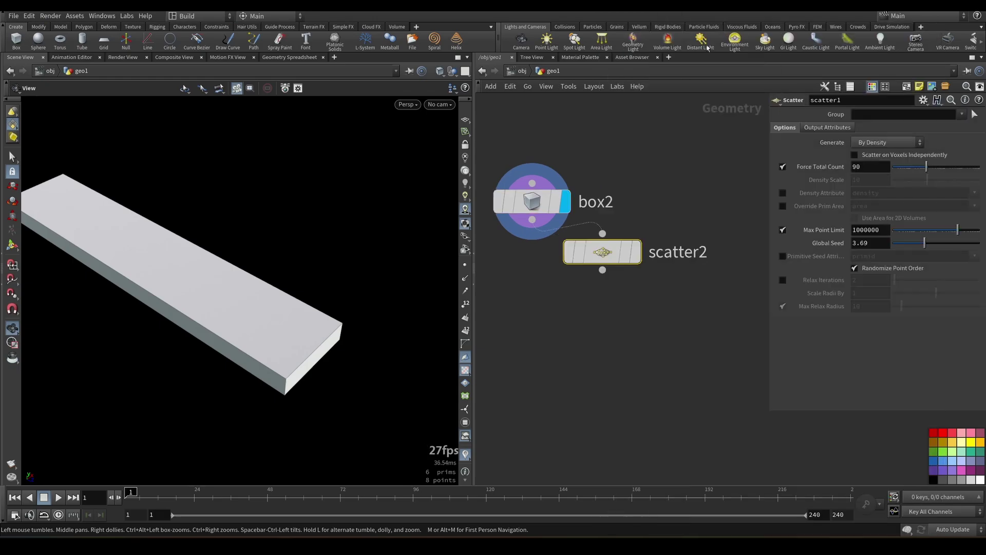
click(637, 250)
Step: Insert a Transform node on the wire between box2 and scatter2
key(Tab)
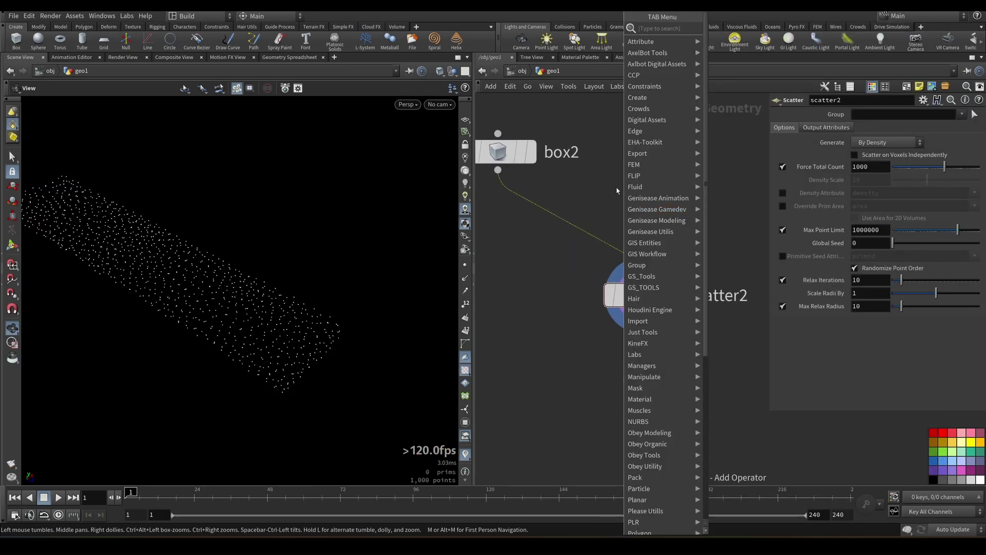
mouse_move(663, 97)
click(742, 54)
click(622, 221)
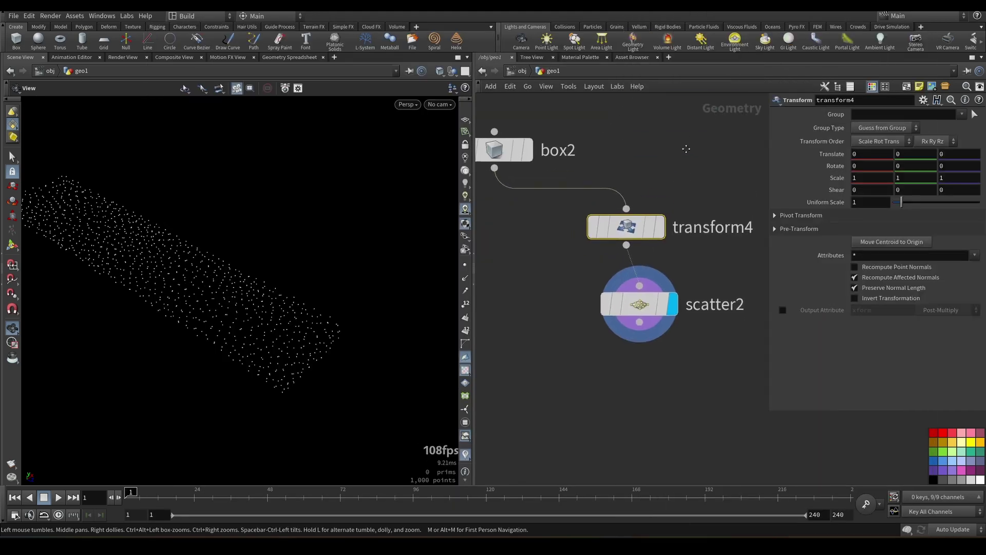
Step: Insert a Peak node between box2 and transform4 to expand the box slightly
key(Tab)
mouse_move(610, 201)
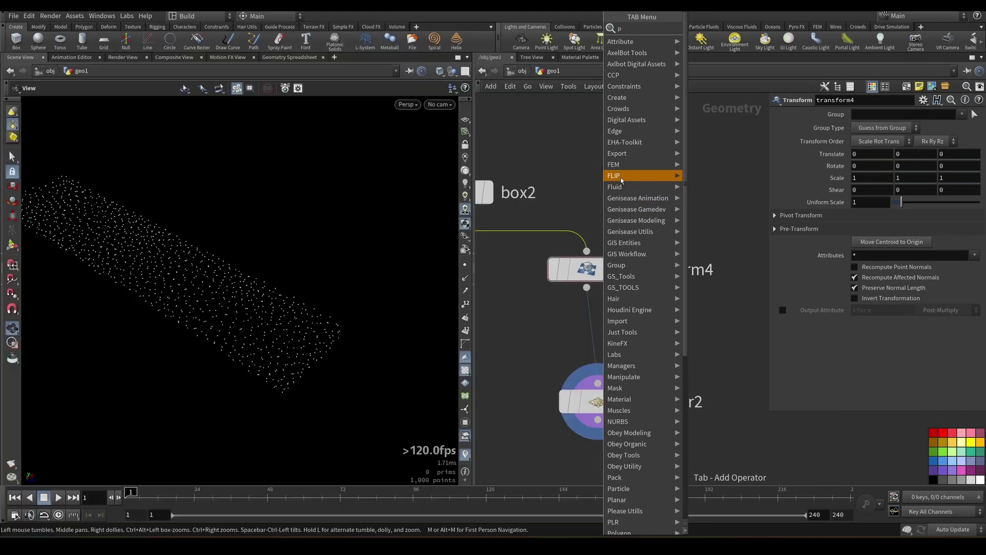
click(619, 173)
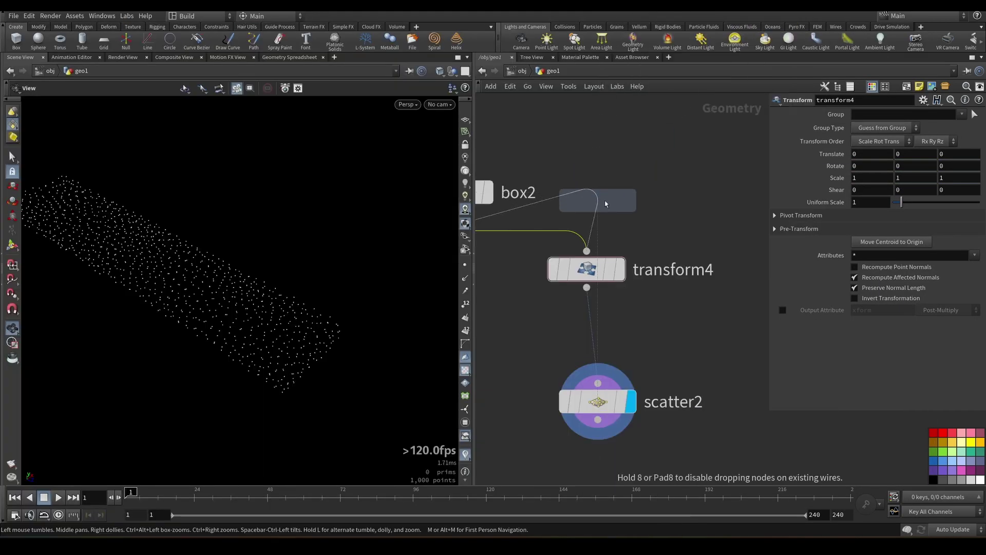
click(600, 206)
middle_drag(865, 141, 942, 197)
drag(230, 253, 266, 337)
middle_drag(746, 367, 655, 282)
Step: Set the Z scale of transform4 to 0.1 to squash the plank along its length
key(Down)
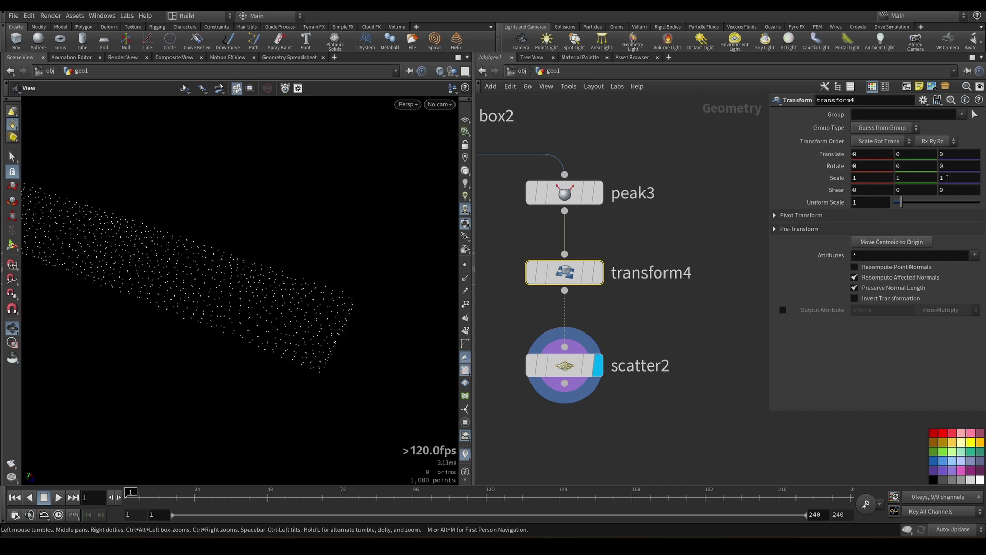
middle_drag(960, 178, 954, 158)
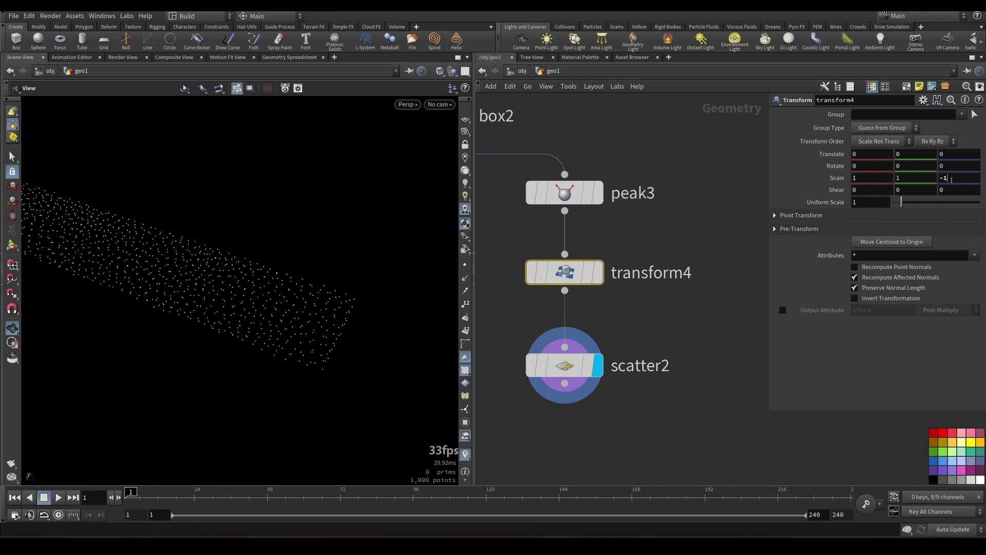
click(943, 177)
text(0.1)
key(Return)
middle_drag(694, 288, 689, 167)
Step: Duplicate transform4 and connect the copy below scatter2
key(ctrl+c)
key(ctrl+v)
click(529, 370)
Step: Link the Z scale of transform5 to transform4 by relative reference, enable Invert Transformation and display transform5
click(552, 197)
right_click(832, 178)
click(884, 265)
click(539, 417)
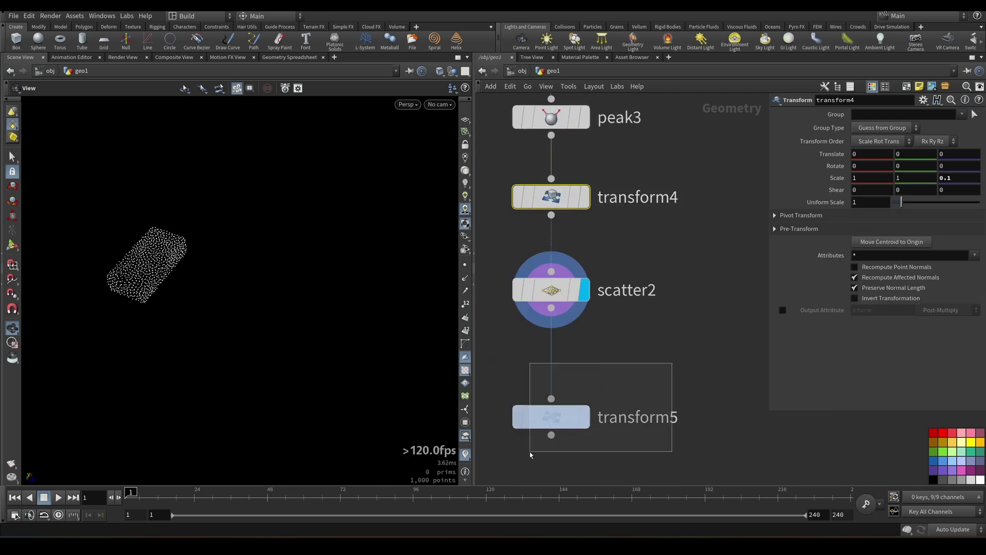
right_click(928, 178)
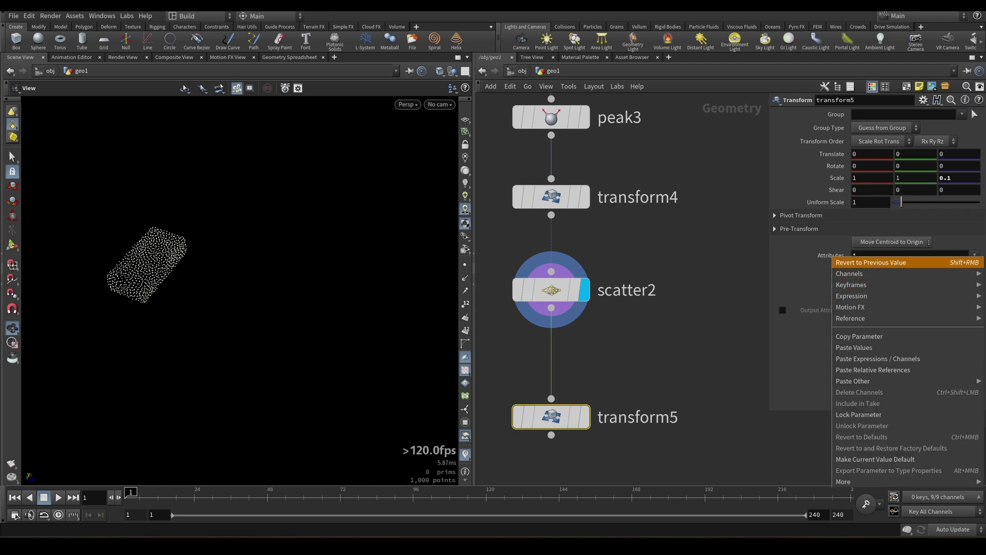
click(855, 311)
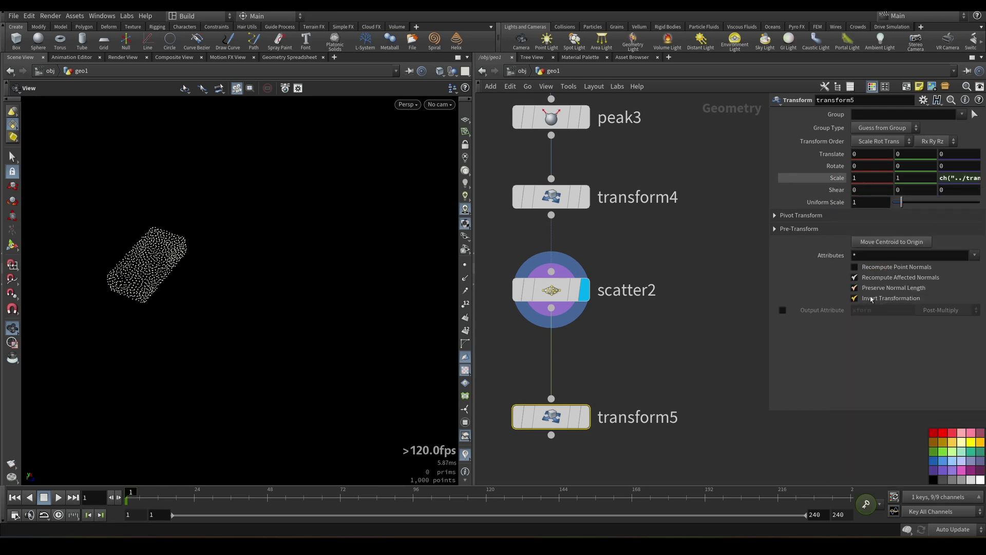
click(586, 411)
drag(392, 214, 370, 196)
Step: Add a Voronoi Fracture node fed by transform4 and scatter2, and wire its output into transform5
middle_drag(605, 336, 623, 275)
key(Tab)
text(v)
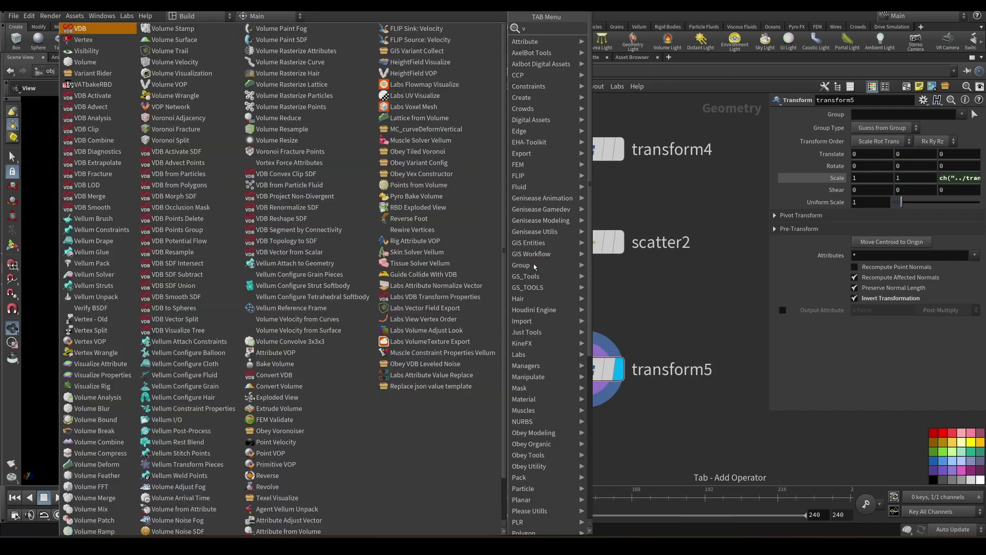
text(oronoi)
key(Return)
click(524, 372)
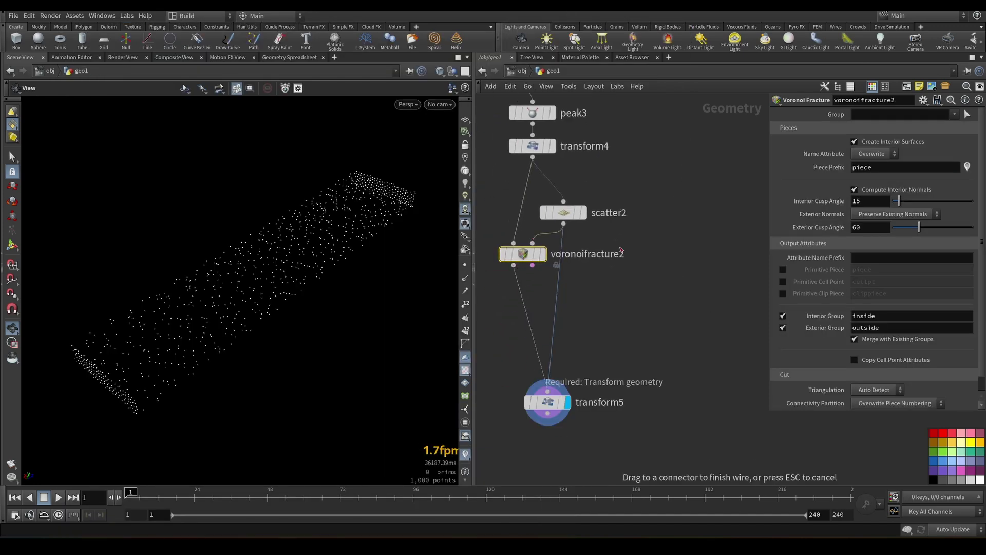
scroll(280, 278, up, 3)
drag(280, 278, 465, 235)
drag(545, 374, 545, 282)
Step: Compare the settings of transform4 and transform5 and inspect the stretched fracture pattern on the plank
middle_drag(570, 219, 606, 355)
click(581, 254)
middle_drag(581, 253, 515, 213)
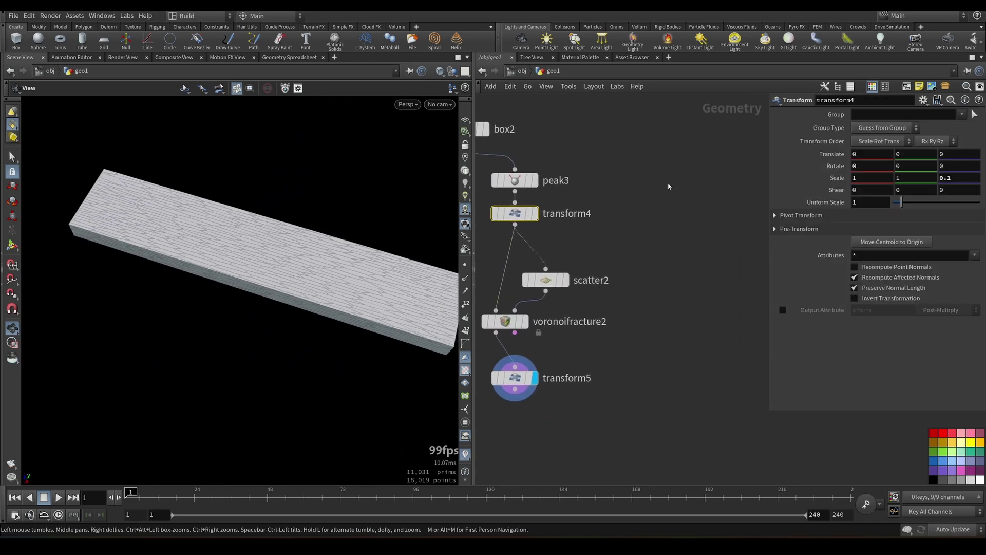
drag(363, 244, 353, 266)
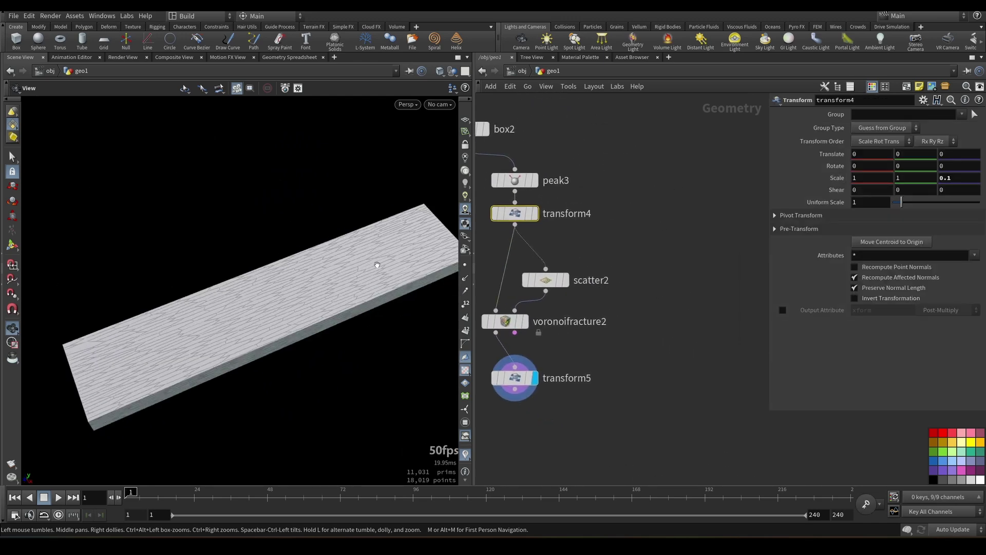
middle_drag(614, 177, 668, 193)
drag(670, 195, 553, 408)
middle_drag(640, 174, 692, 143)
click(599, 324)
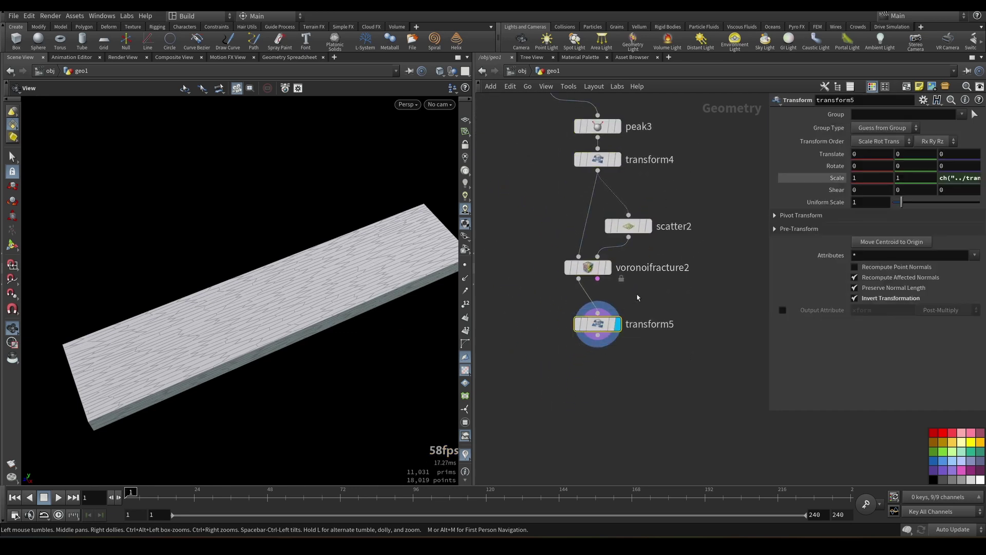
Step: Set the Z scale of transform4 to 0.103 and check the stretched fracture pattern
middle_drag(629, 308, 601, 370)
middle_drag(573, 231, 567, 248)
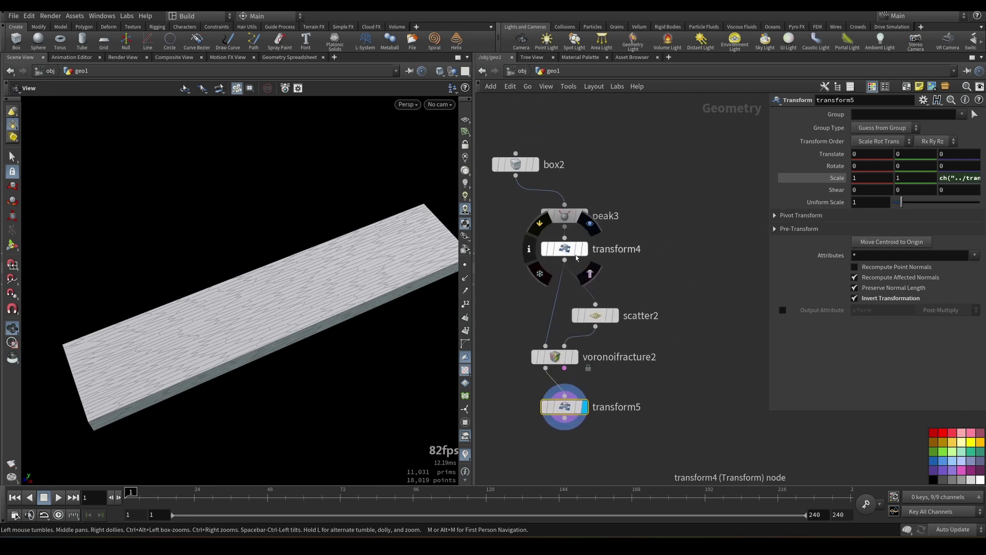
click(567, 248)
middle_drag(953, 178, 954, 170)
drag(246, 287, 267, 277)
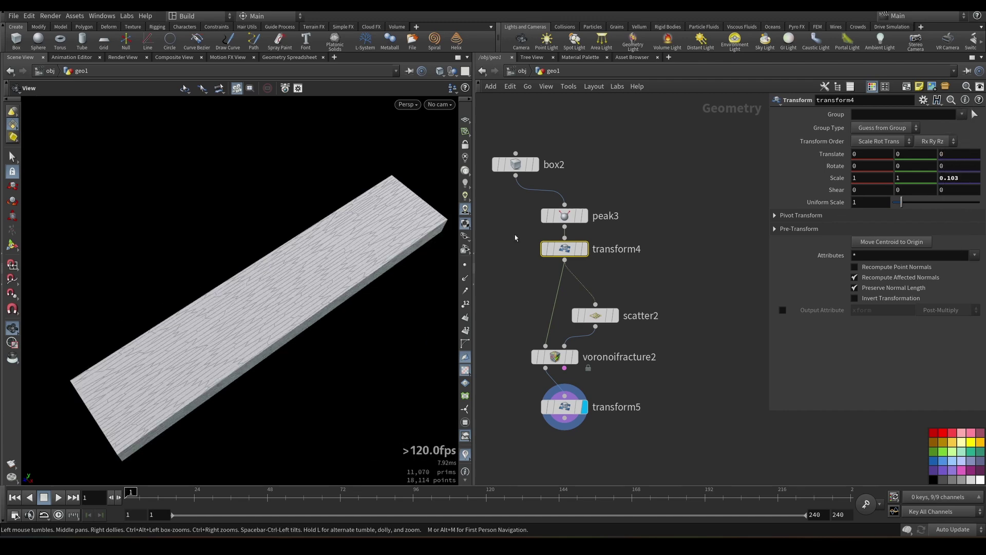
Step: Reduce the Force Total Count of scatter2 to 143 and check the larger fracture pieces
middle_drag(631, 198, 639, 167)
click(610, 286)
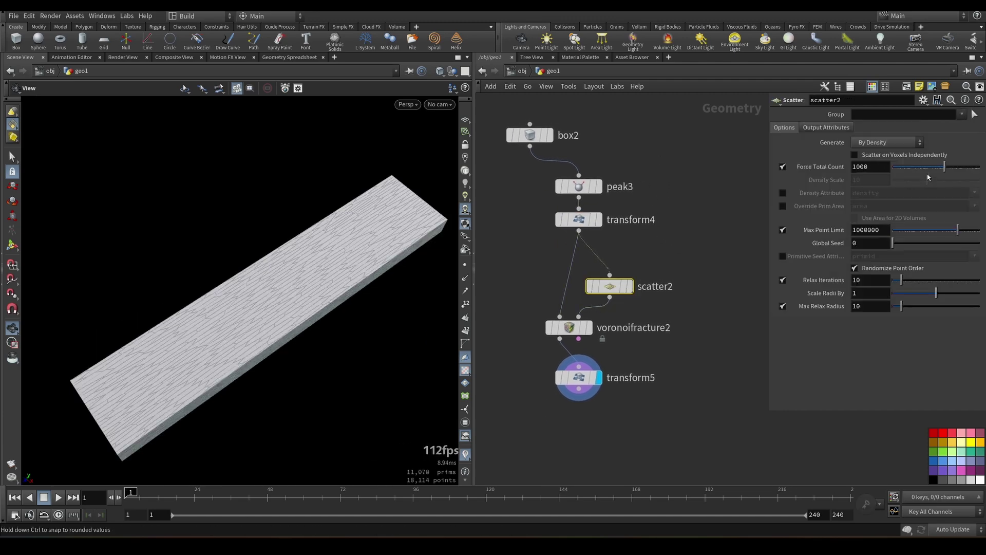
drag(945, 168, 930, 172)
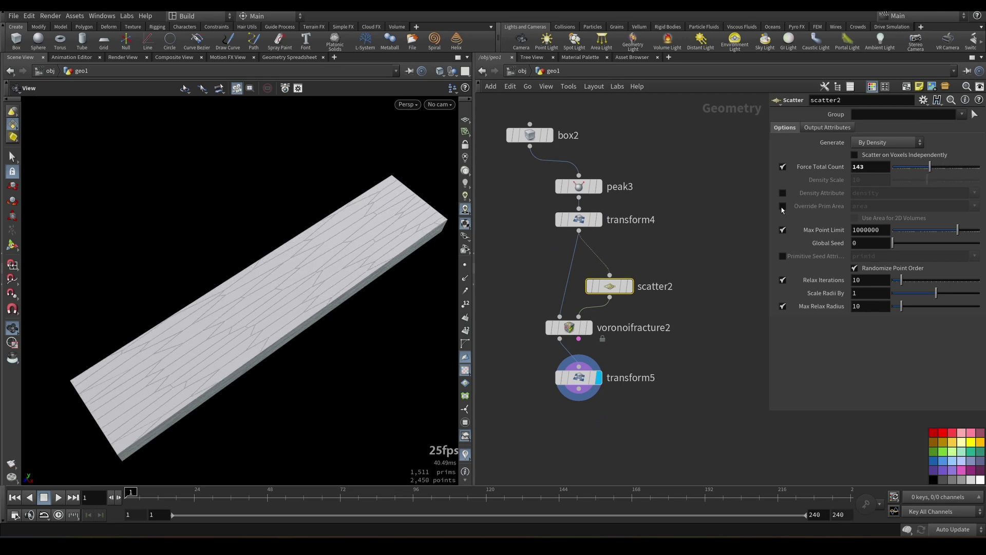
middle_drag(709, 236, 715, 209)
click(574, 299)
drag(293, 272, 339, 247)
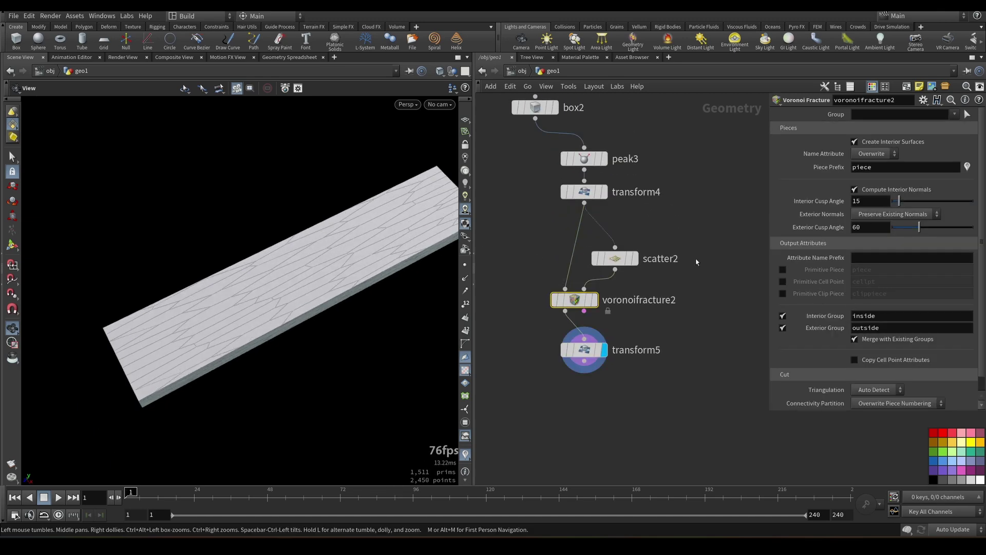
Step: Turn off Relax Iterations on scatter2 and inspect the irregular fracture pattern along the plank
middle_drag(688, 261, 637, 313)
click(564, 310)
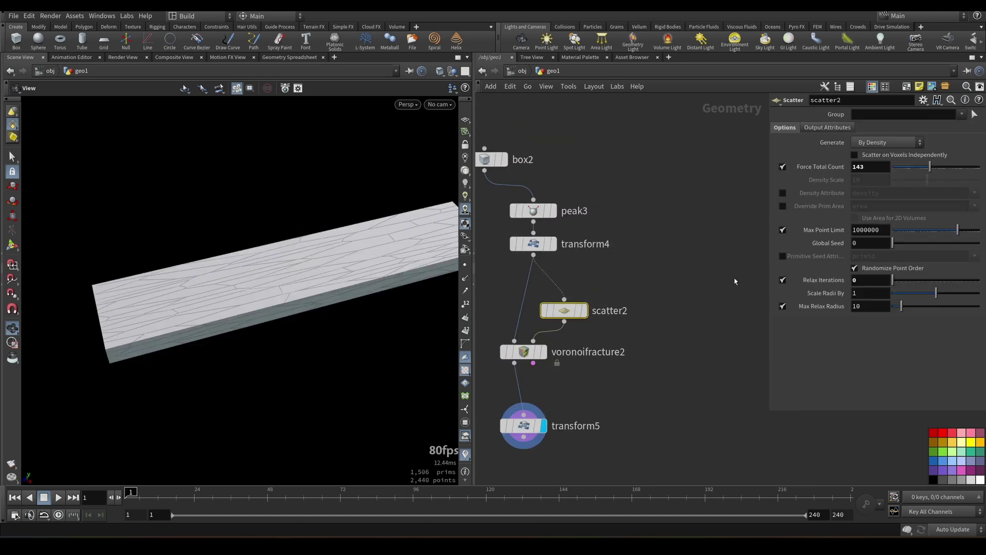
click(783, 280)
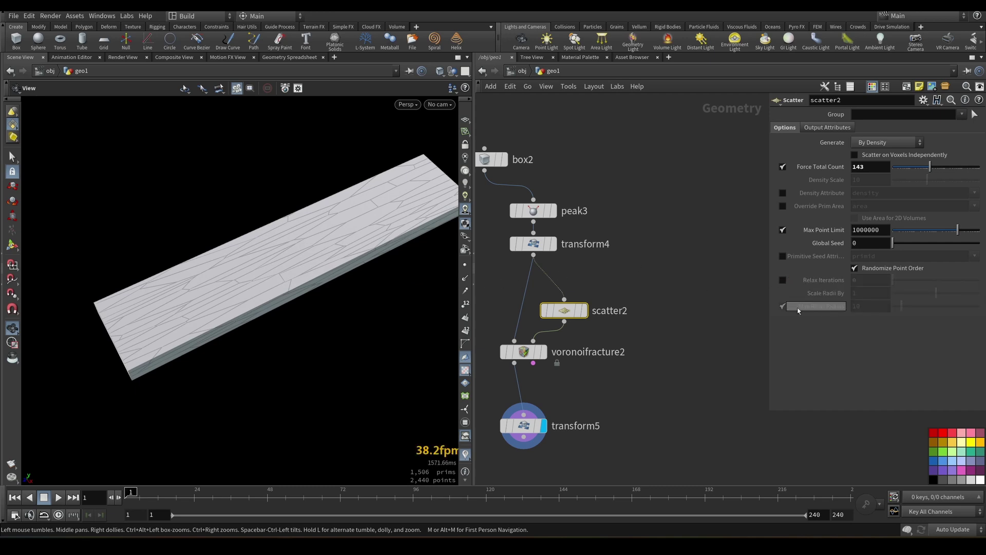
middle_drag(591, 349, 690, 193)
drag(355, 267, 389, 220)
drag(261, 227, 207, 251)
drag(185, 317, 231, 277)
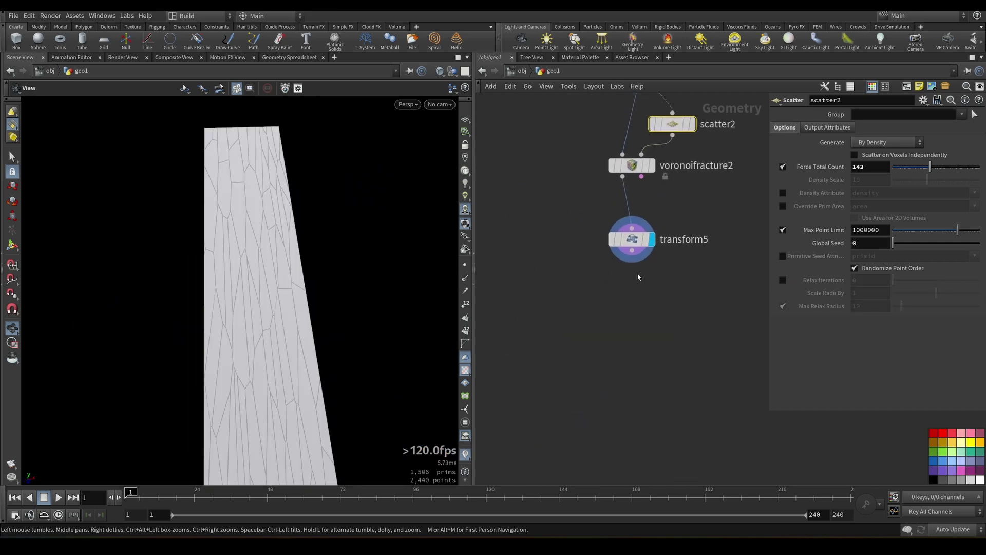
Step: Append a Pack node after transform5, display it and check the attributes of voronoifracture2
key(Tab)
text(pack)
key(Return)
drag(273, 302, 355, 297)
middle_drag(642, 226, 549, 267)
middle_click(534, 233)
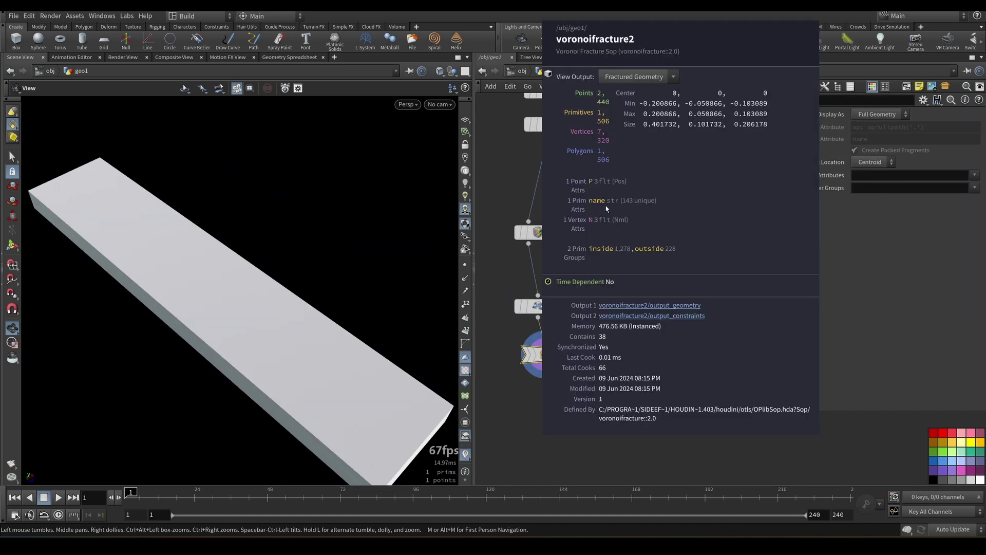
middle_drag(633, 342, 633, 304)
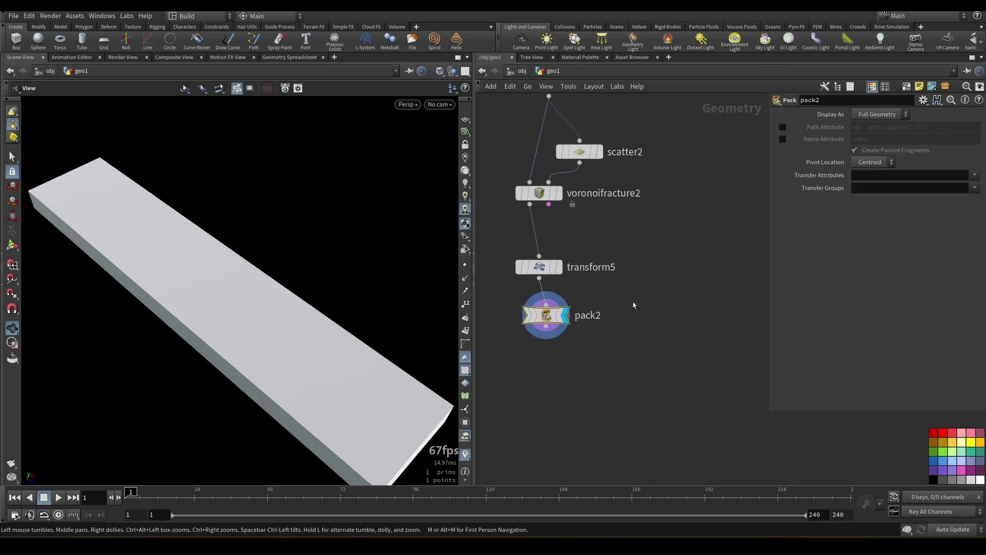
Step: Turn on the Name Attribute for pack2 with the value name and append an Attribute Wrangle below it
click(783, 139)
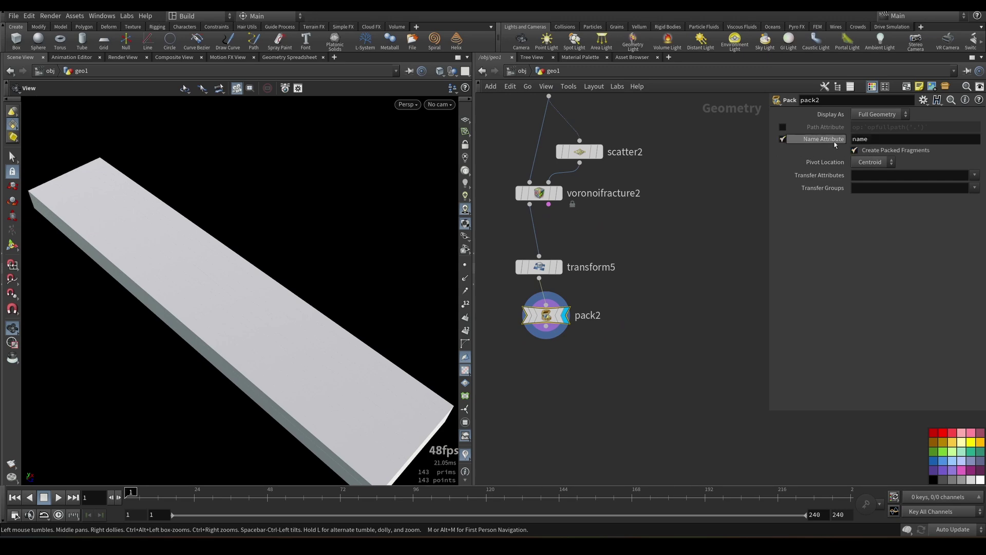
middle_drag(544, 329, 591, 277)
drag(591, 281, 588, 291)
key(Tab)
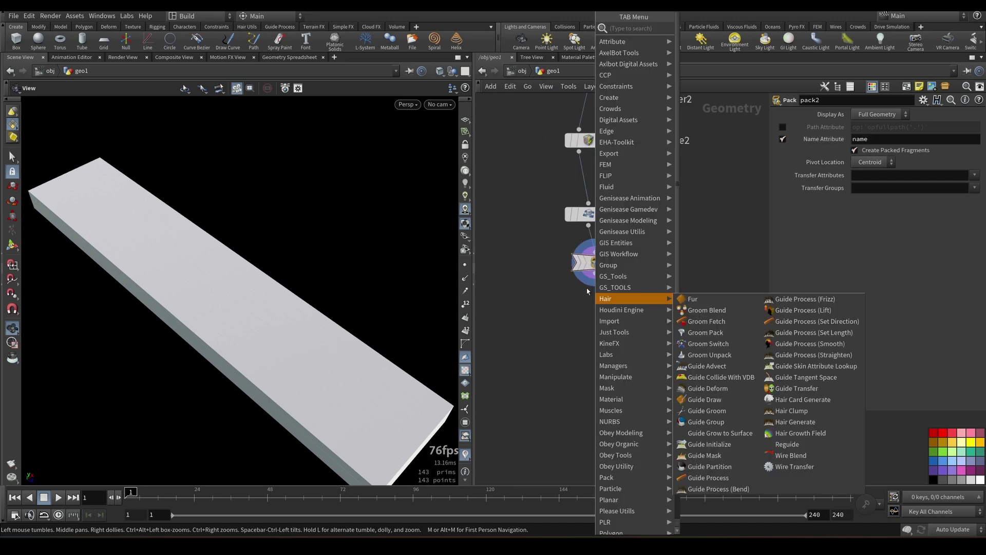
text(wrangle)
key(Return)
Step: Branch an Add node from pack2, delete the geometry but keep the points, and display the piece points
click(540, 265)
key(Tab)
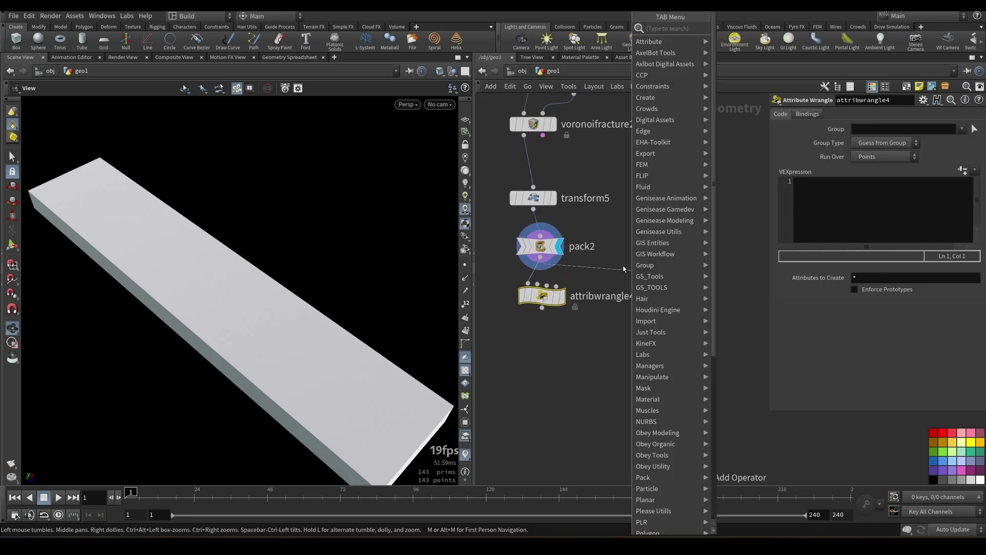
text(add)
click(747, 30)
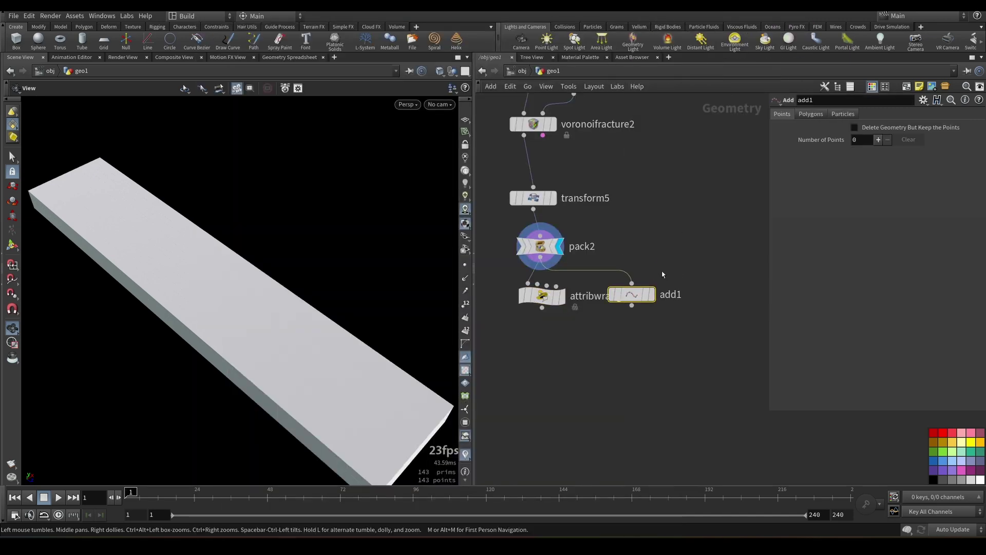
click(653, 294)
click(855, 127)
middle_drag(646, 217, 657, 184)
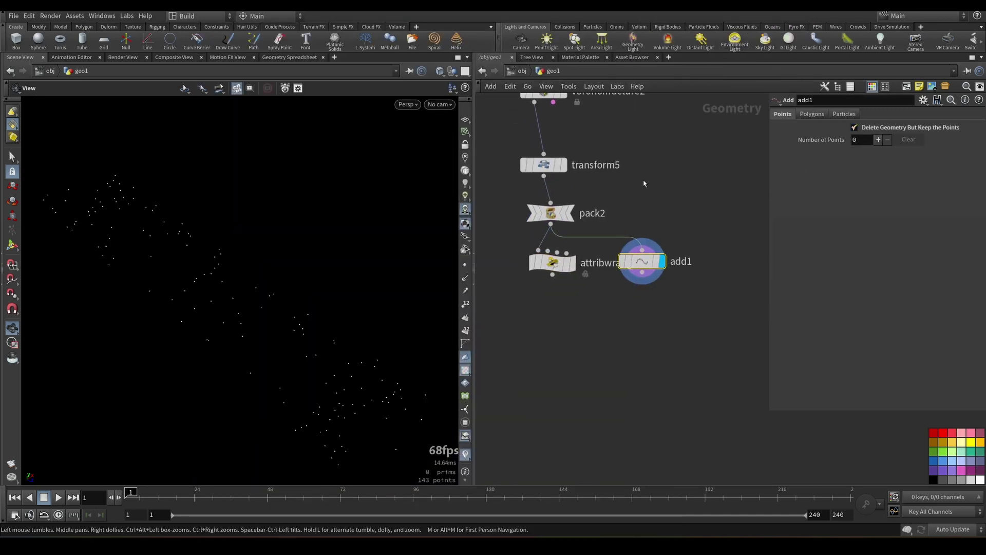
drag(213, 324, 208, 308)
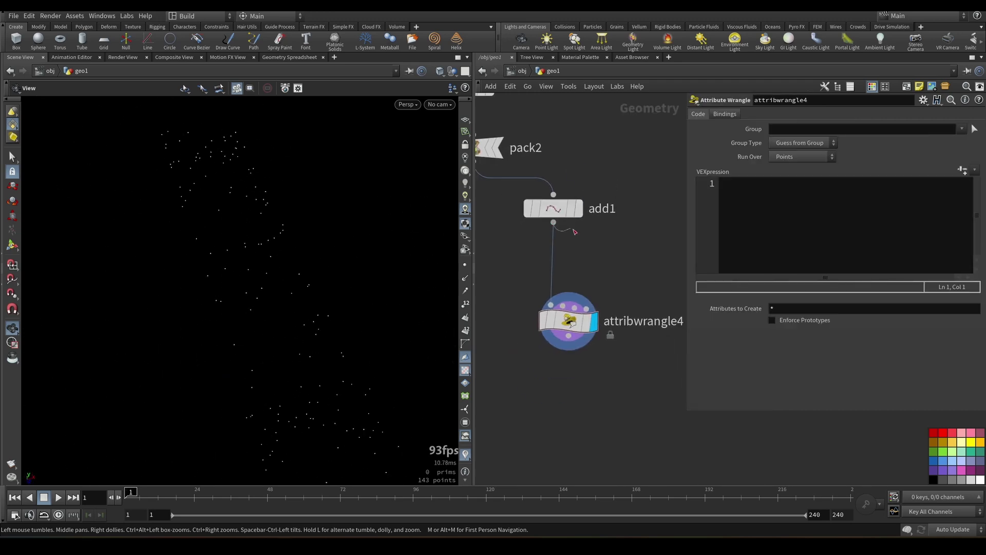
Step: Branch a Transform node from add1 and wire it into the second input of attribwrangle4
key(Tab)
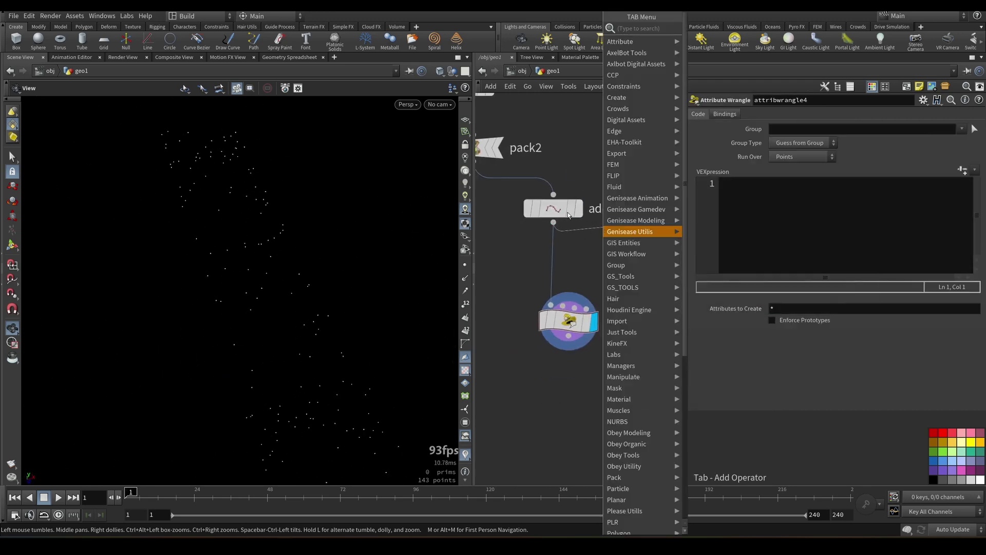
click(720, 60)
click(633, 205)
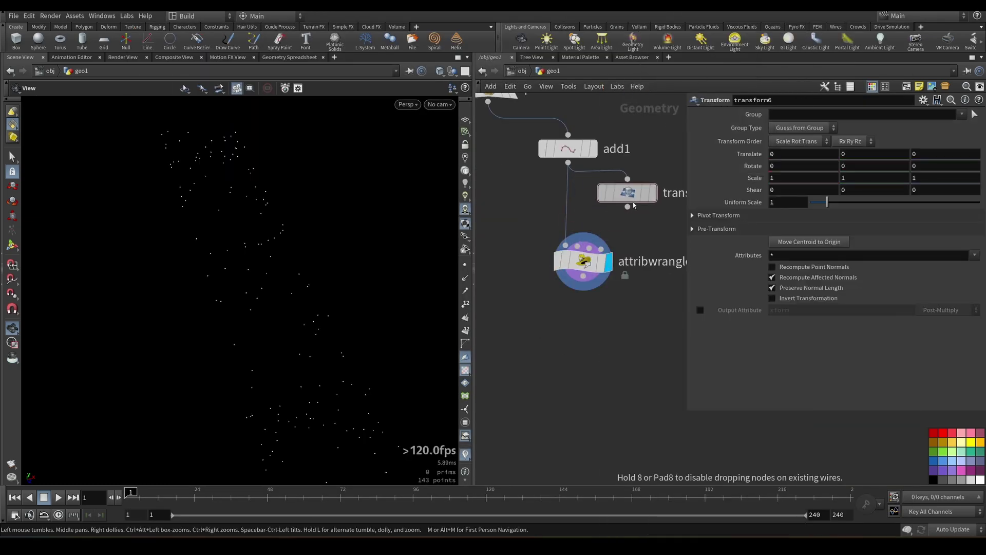
click(628, 207)
click(566, 245)
middle_drag(617, 154, 556, 186)
click(510, 188)
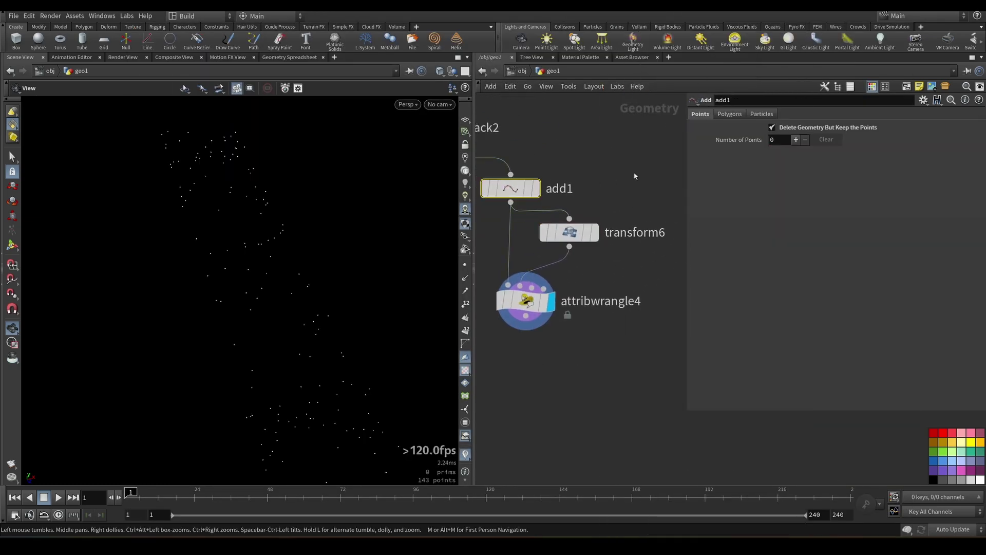
middle_drag(646, 173, 629, 176)
click(553, 235)
click(509, 304)
middle_drag(559, 261, 613, 218)
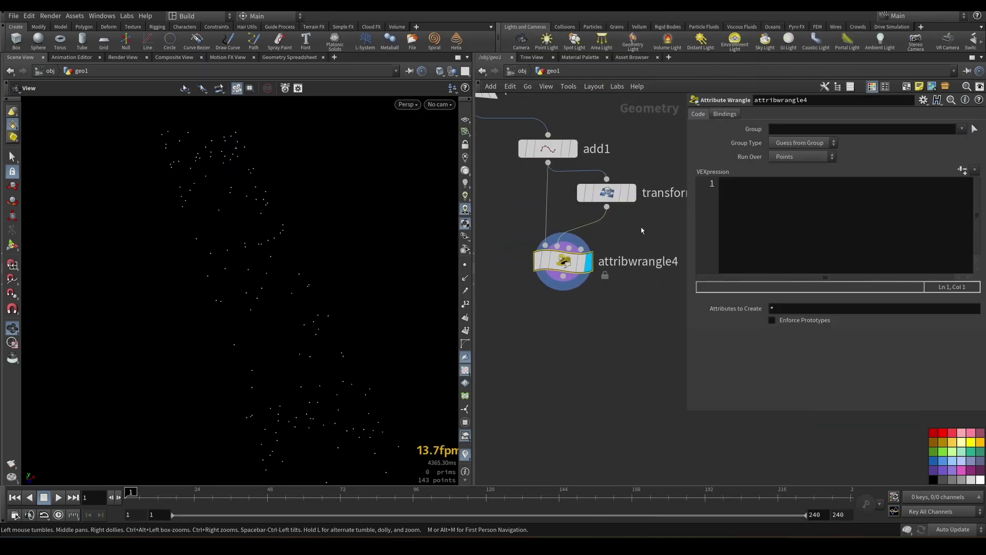
click(777, 193)
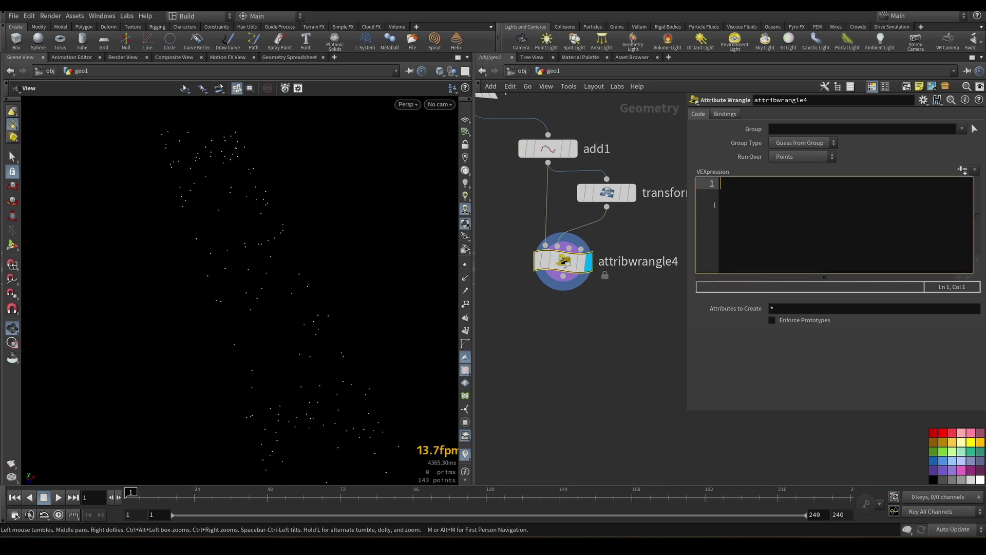
click(607, 193)
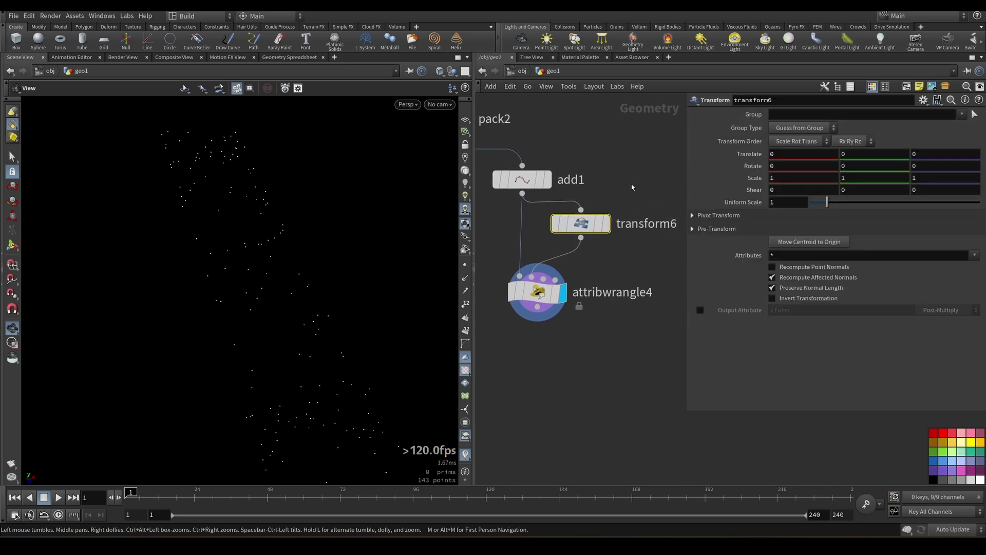
mouse_move(607, 193)
middle_down()
mouse_move(578, 220)
mouse_move(609, 195)
middle_up()
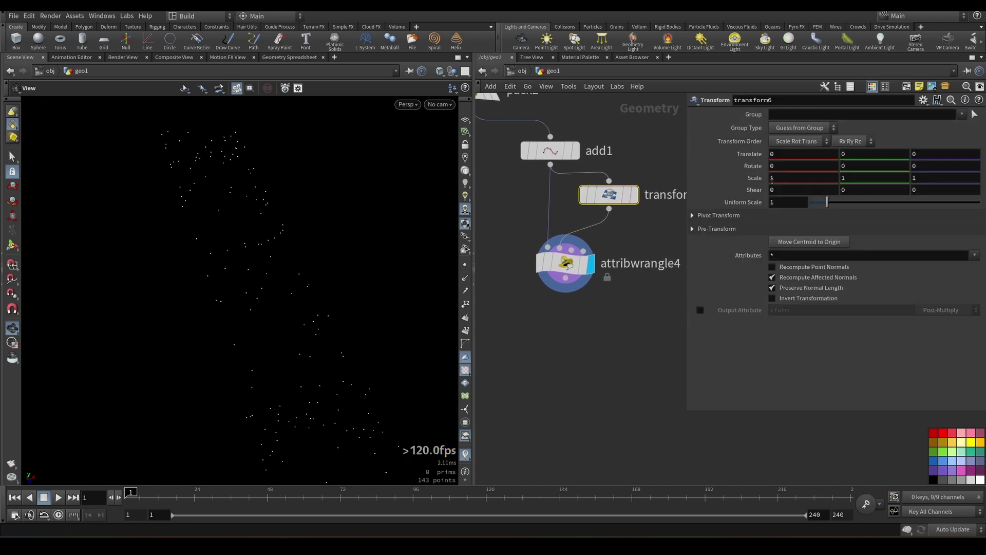
middle_drag(573, 264, 534, 303)
click(554, 276)
click(747, 199)
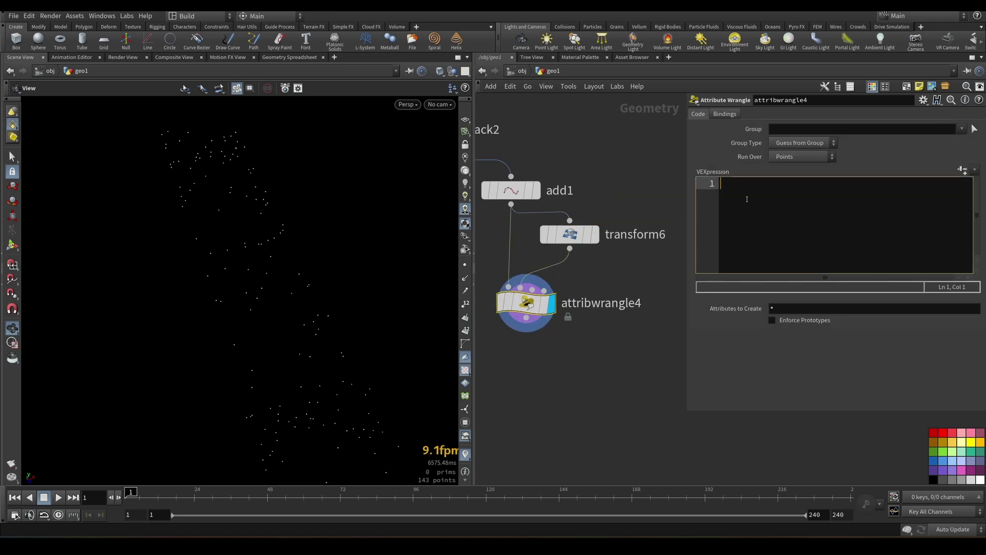
text(vector pos = point(1,"P",@ptnum)
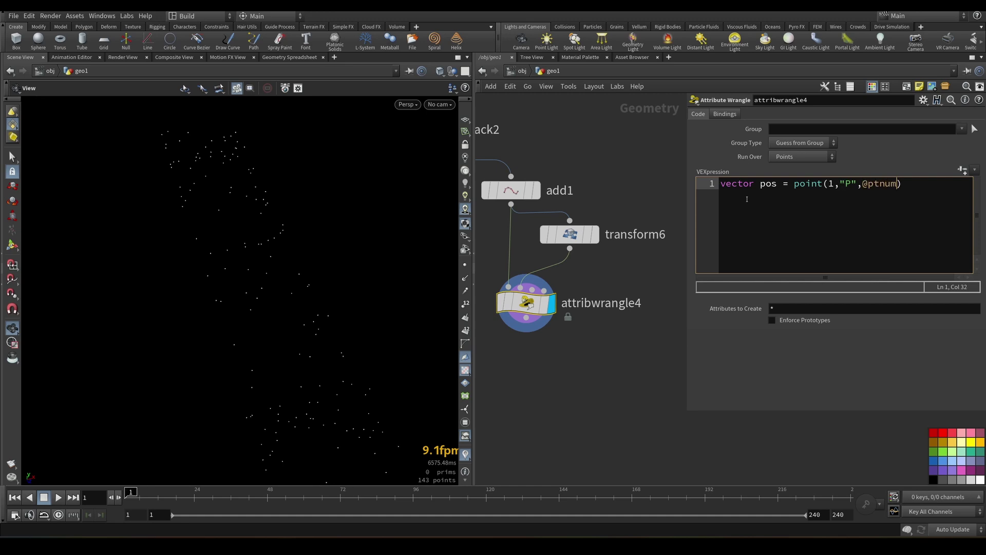
text(;)
key(Return)
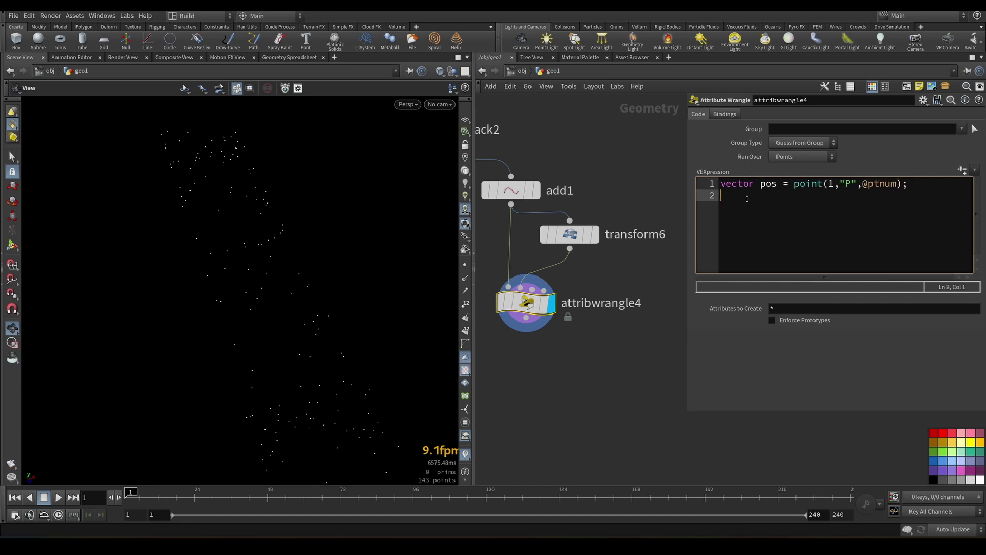
text(float mask = relbbox(1,pos).x)
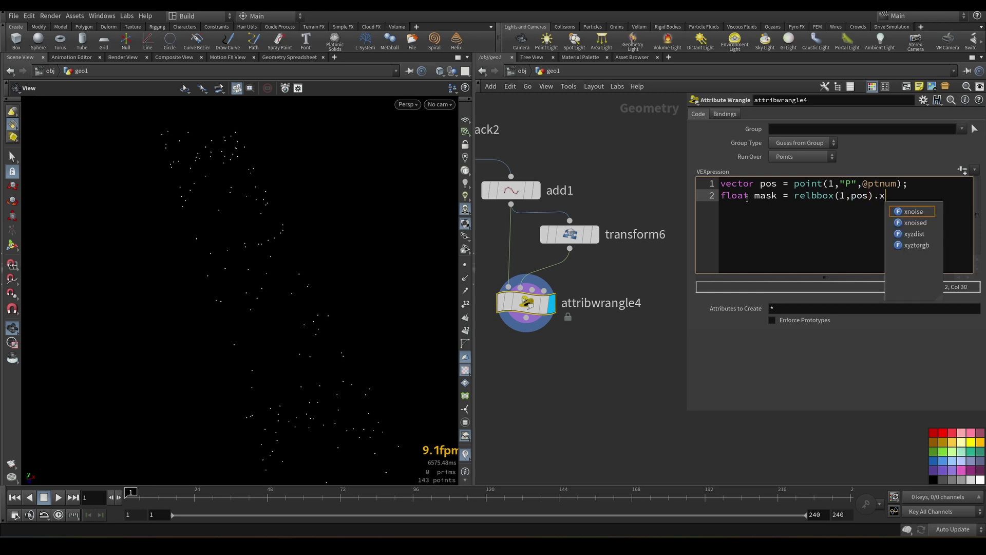
text(;)
key(Return)
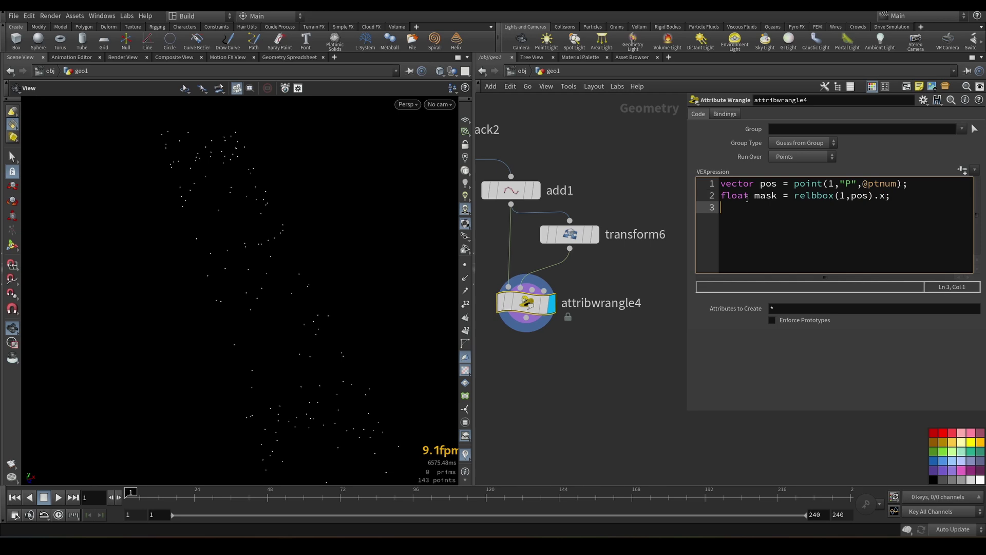
text(if (mask < ch('trs')) remov)
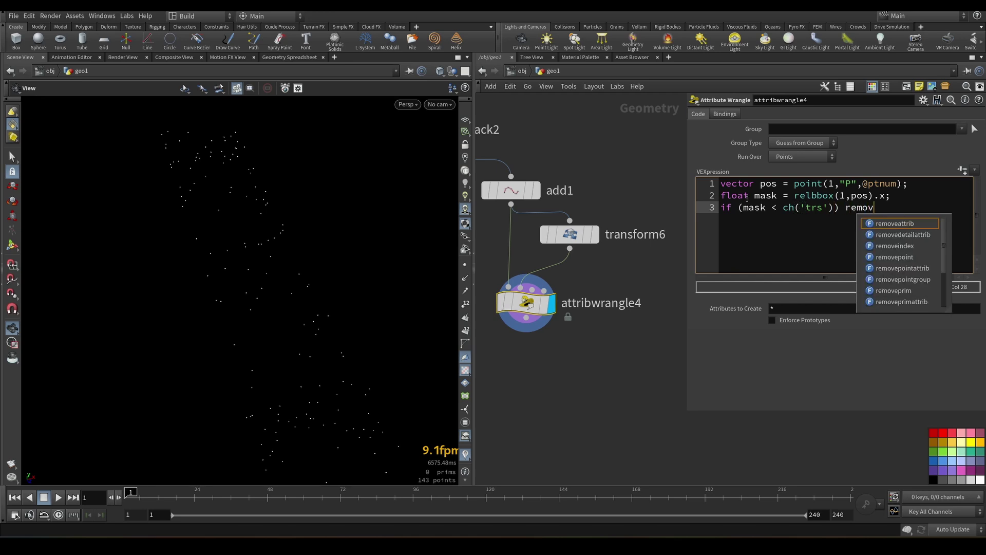
text(eprim(0,)
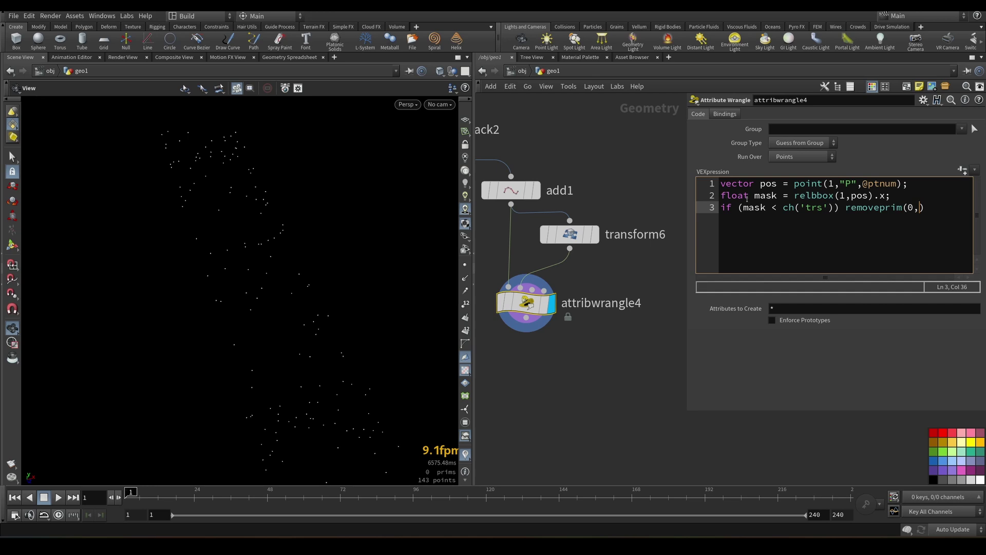
text(@ptnum,)
key(End)
text(;)
key(Left)
key(shift+Left)
key(shift+Left)
key(Right)
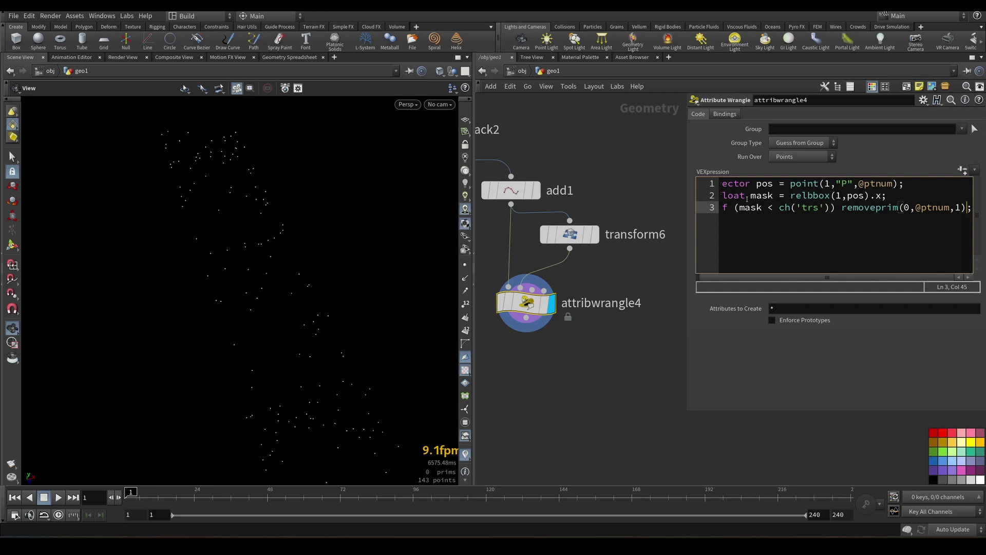
Step: Generate the Trs parameter from the attribwrangle4 code and bypass add1 to bring back the packed pieces
click(963, 171)
middle_drag(494, 154, 531, 216)
click(523, 252)
drag(245, 266, 264, 272)
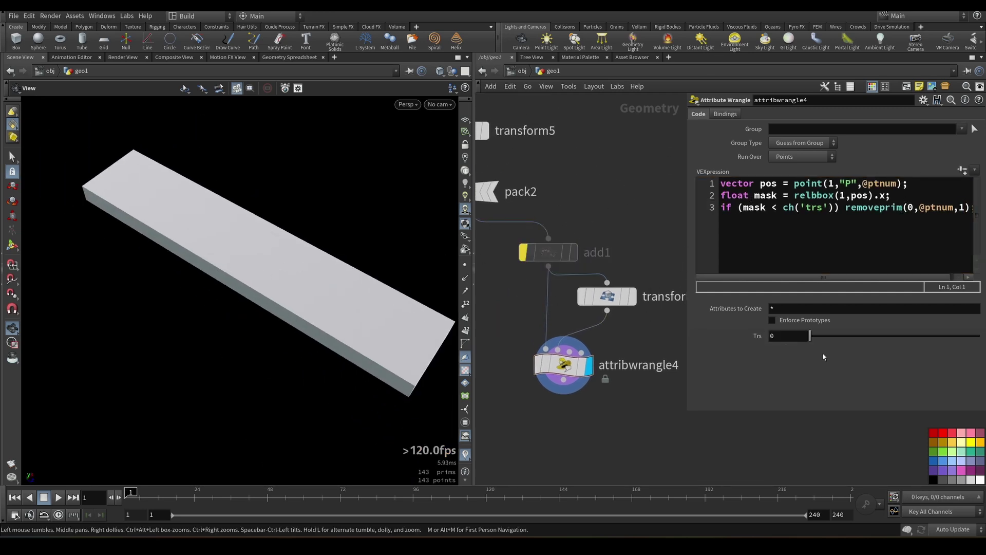
Step: Raise the Trs threshold slightly and set the Y rotation of transform6 to 90 degrees
drag(810, 336, 837, 363)
middle_drag(575, 118, 568, 146)
click(597, 316)
click(856, 166)
text(90)
key(Return)
Step: Raise the Trs threshold of attribwrangle4 further to break more pieces off the plank's end
middle_drag(553, 386, 529, 336)
mouse_move(529, 337)
click(598, 266)
drag(288, 249, 315, 236)
click(555, 332)
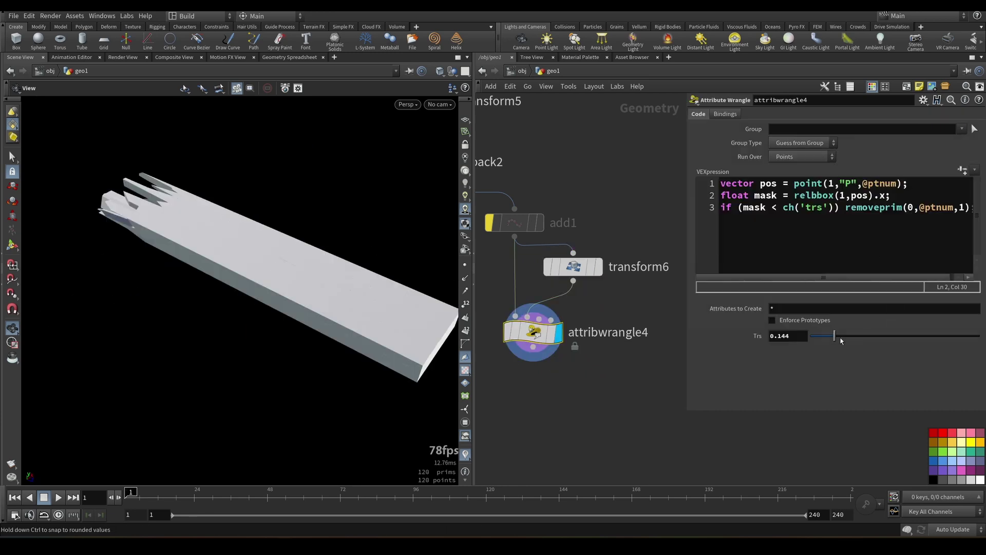
drag(838, 336, 884, 349)
Step: Reset the Y rotation of transform6 to 0 to compare the break direction, and set it back to 90
click(573, 266)
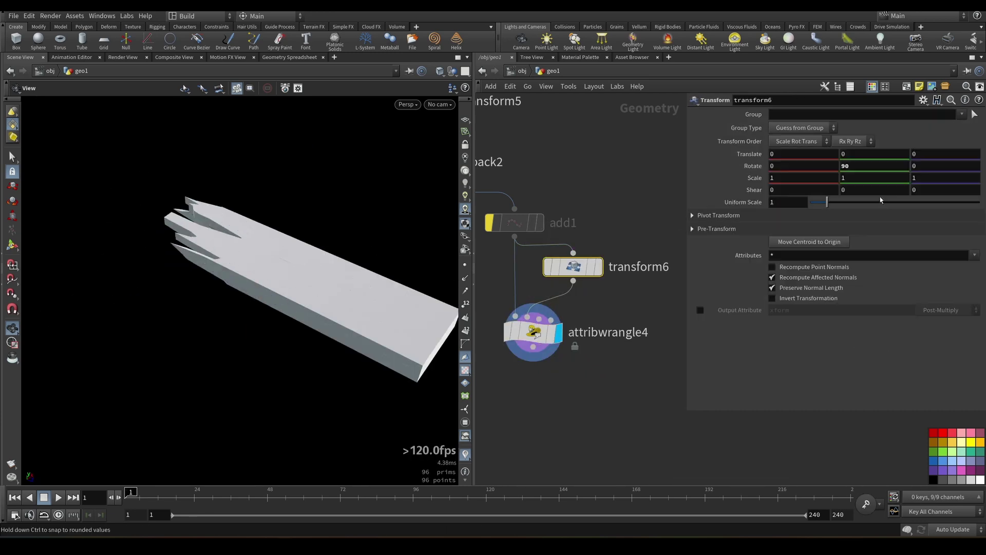
middle_drag(847, 165, 359, 232)
middle_drag(544, 177, 463, 199)
drag(231, 250, 278, 242)
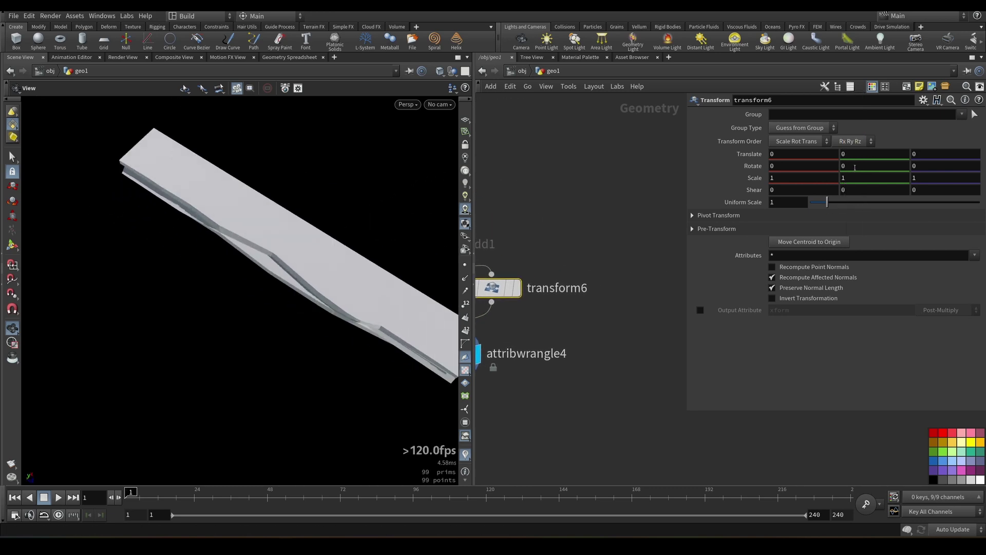
text(90)
key(Return)
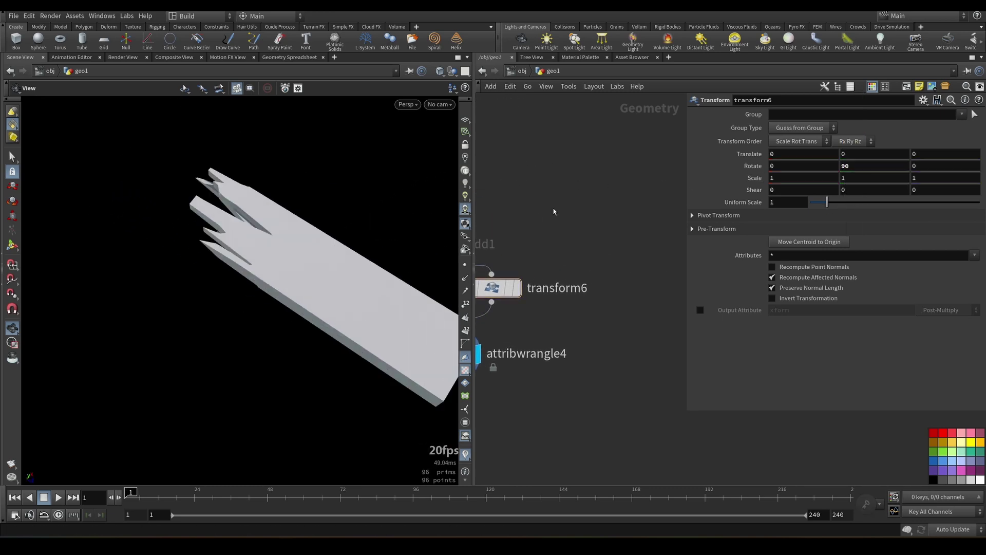
Step: Insert a Point Jitter node between transform6 and attribwrangle4 and set its Scale to 0.05
drag(479, 354, 513, 412)
key(Tab)
text(po)
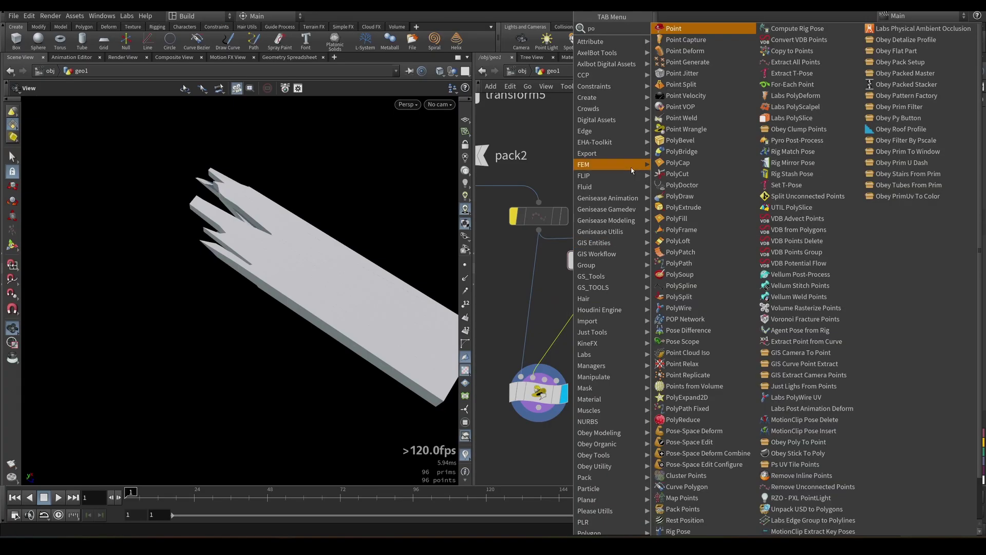
click(720, 77)
click(591, 308)
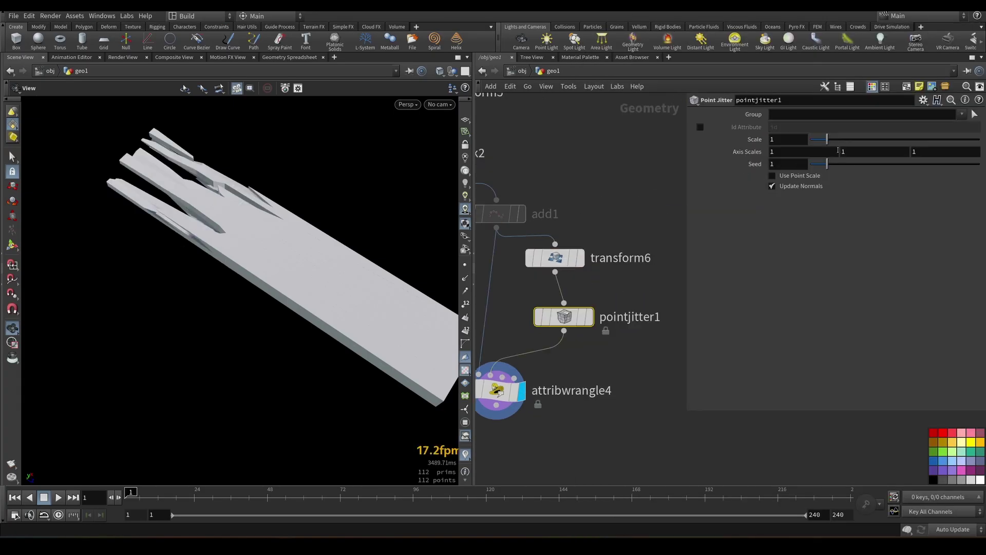
drag(827, 139, 811, 146)
key(ctrl+z)
drag(288, 169, 321, 248)
Step: Bypass pointjitter1, check the broken end of the plank and save the scene
click(517, 331)
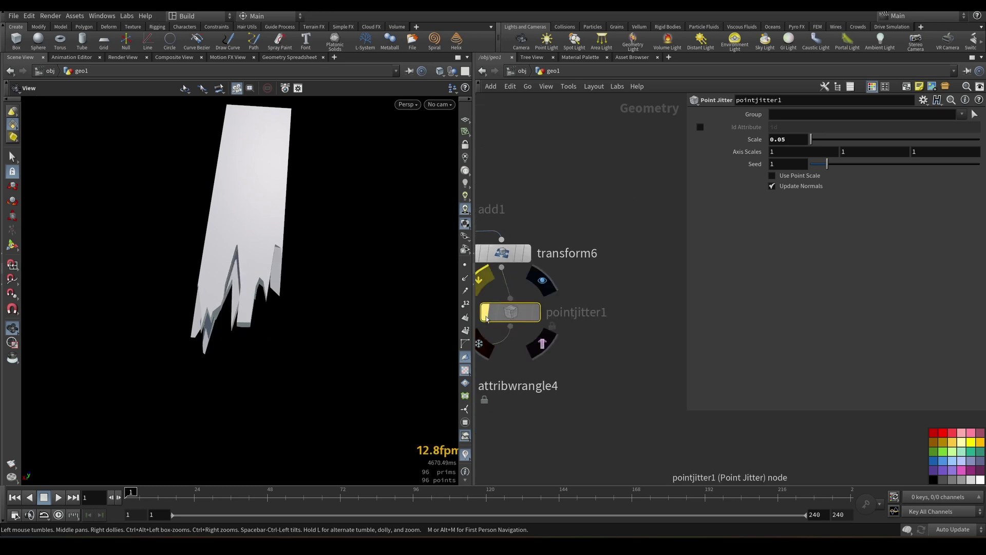
drag(288, 226, 370, 215)
middle_drag(534, 187, 609, 265)
drag(288, 257, 362, 226)
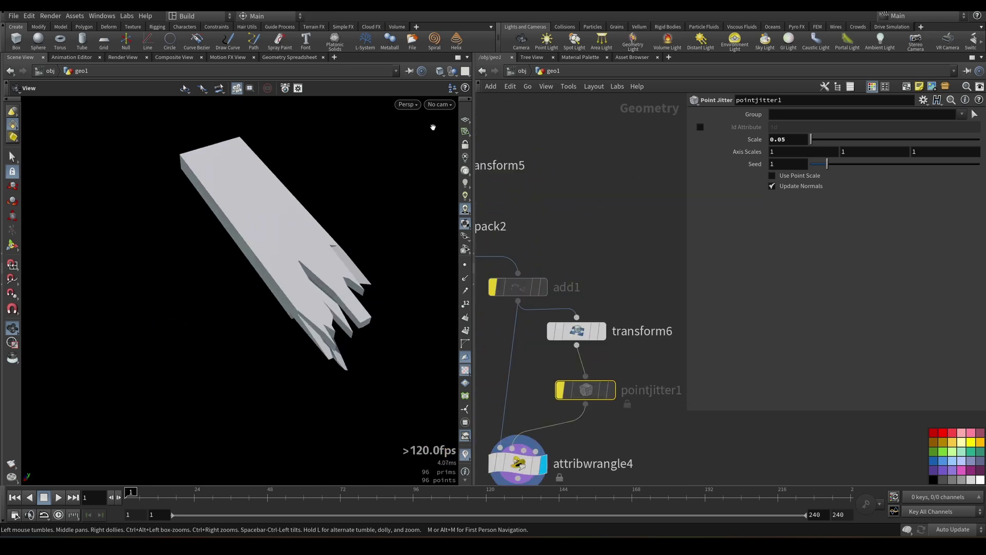
key(ctrl+s)
Step: Append an Unpack node to attribwrangle4 and display it
drag(392, 125, 343, 251)
scroll(591, 288, down, 3)
scroll(582, 309, up, 6)
key(Tab)
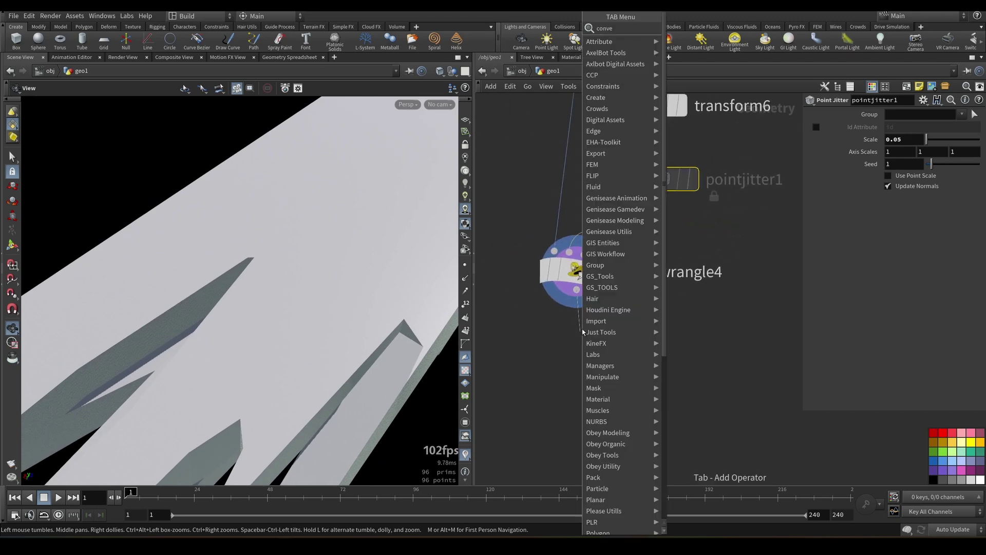
text(unpack)
key(Return)
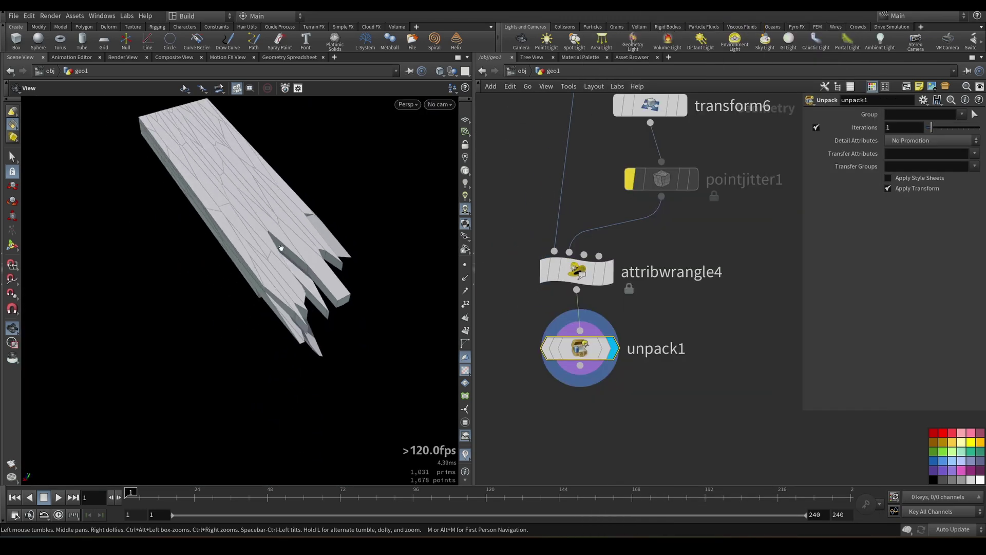
Step: Examine the fracture lines and the broken end of the unpacked plank
scroll(238, 296, up, 2)
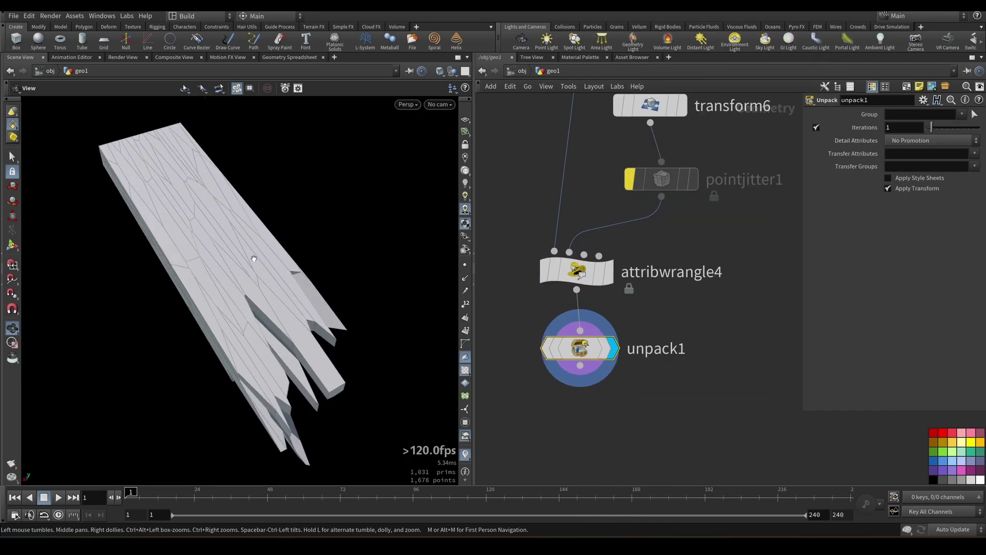
drag(289, 230, 297, 205)
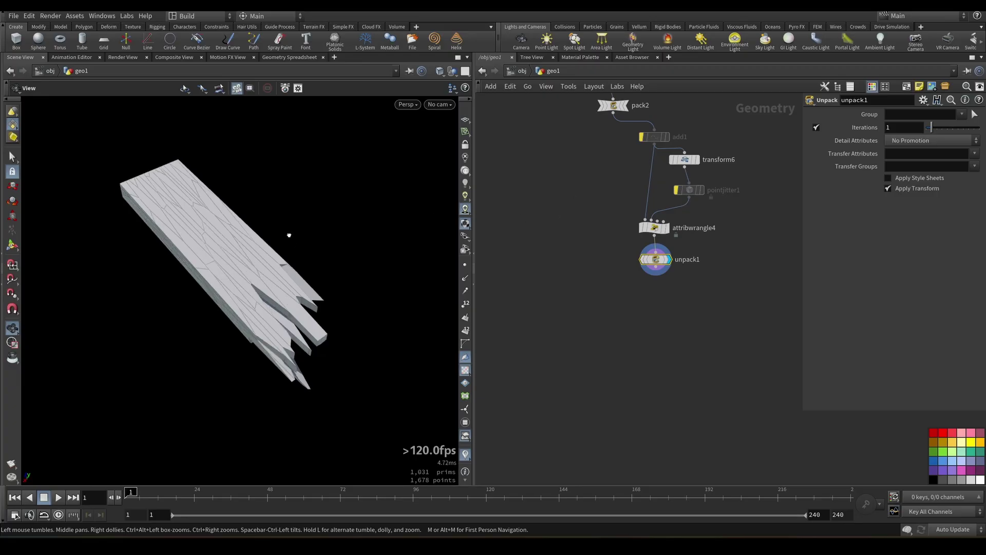
drag(282, 227, 277, 218)
scroll(308, 247, up, 6)
scroll(348, 283, down, 5)
drag(282, 297, 407, 237)
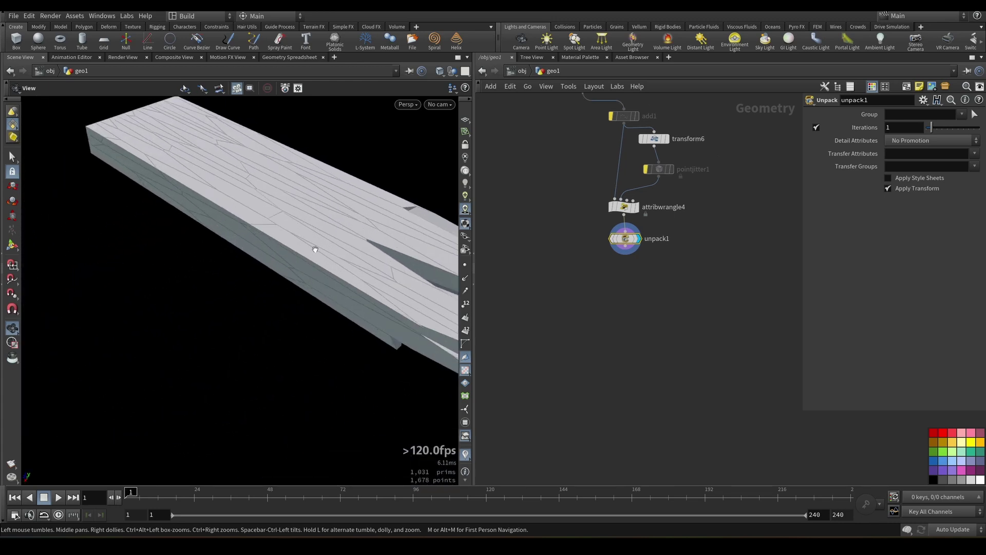
Step: Append a Fuse node to unpack1, display it and inspect the end of the plank
scroll(396, 212, up, 8)
scroll(346, 238, down, 10)
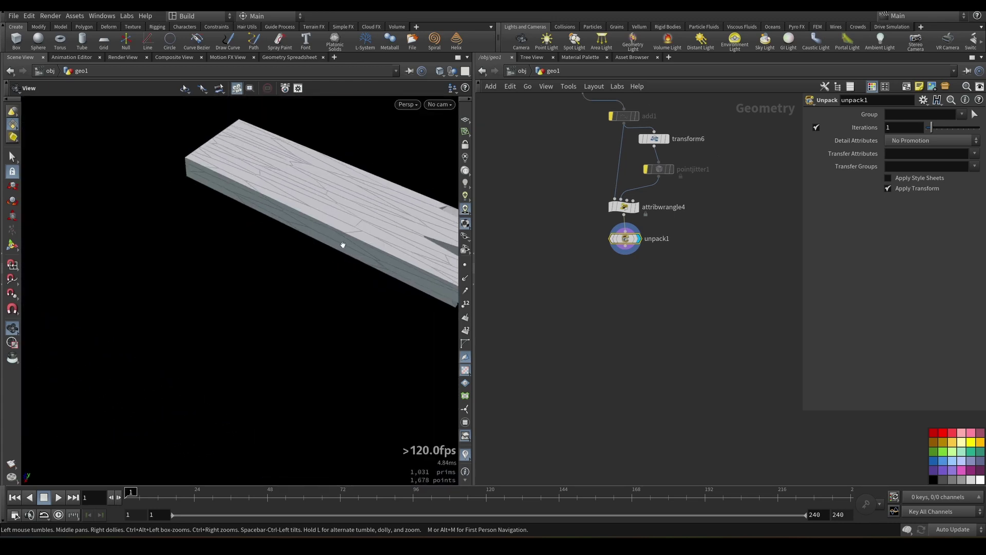
key(Tab)
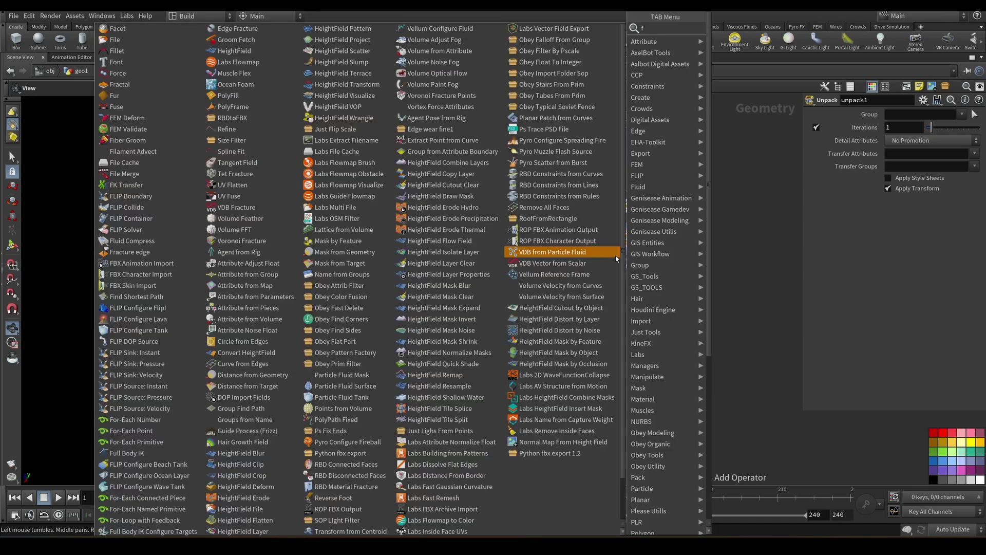
click(616, 258)
drag(319, 287, 382, 177)
scroll(386, 171, up, 10)
mouse_move(445, 256)
mouse_down()
mouse_move(319, 326)
mouse_move(313, 304)
mouse_move(342, 278)
mouse_move(375, 267)
mouse_move(364, 262)
mouse_move(441, 264)
mouse_up()
Step: Add an Attribute Wrangle below the Fuse node, set it to run over Detail (only once) and enlarge its code area
middle_drag(642, 249, 711, 256)
click(639, 280)
click(646, 296)
click(683, 66)
middle_drag(718, 343, 685, 376)
click(918, 156)
click(914, 157)
drag(804, 216, 633, 230)
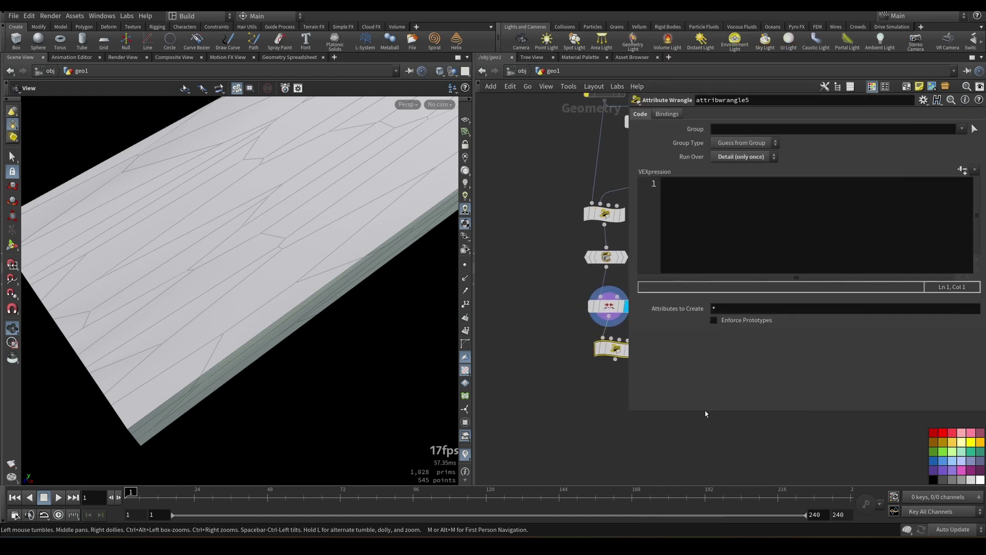
Step: Declare an empty dictionary in the wrangle's VEXpression: dict point_set = {};
click(798, 213)
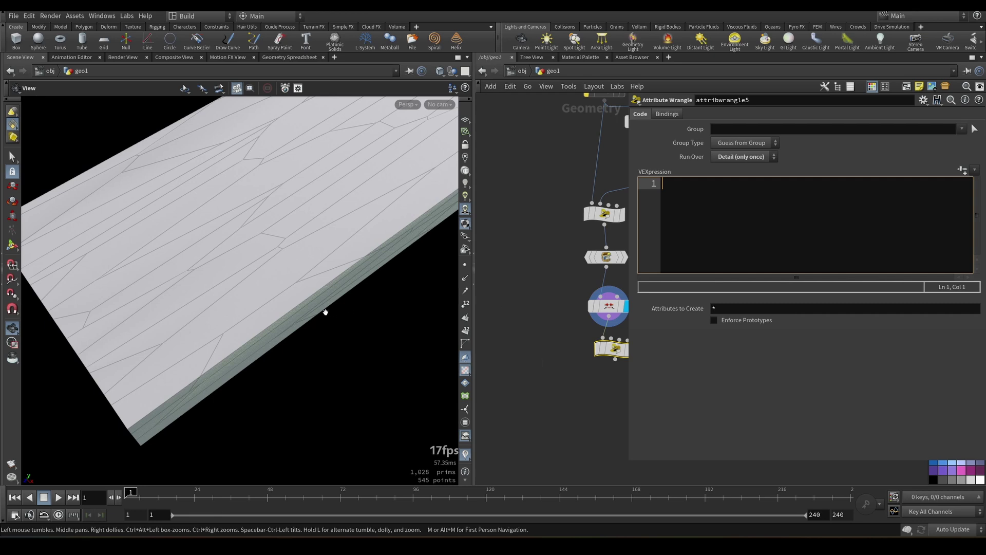
text(dict)
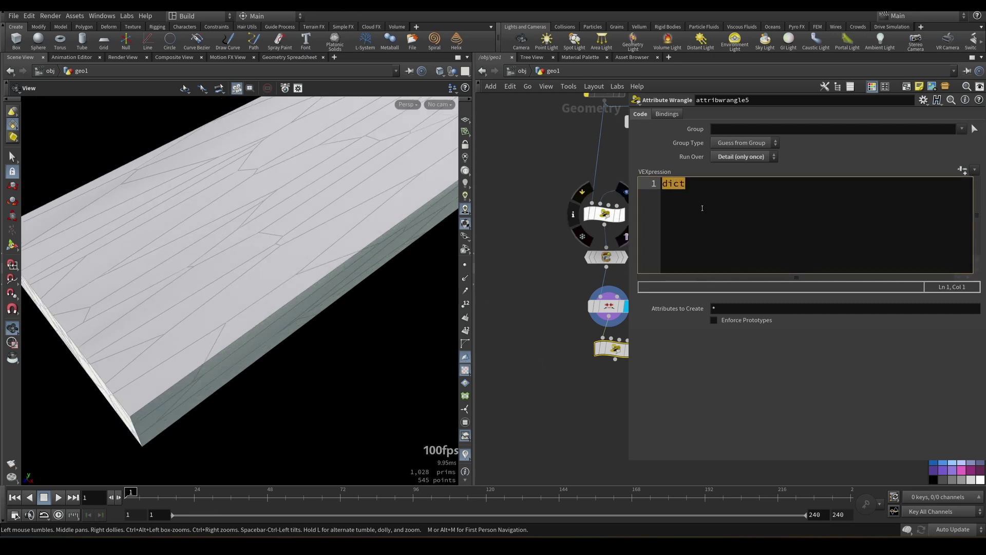
click(702, 209)
text(point_s)
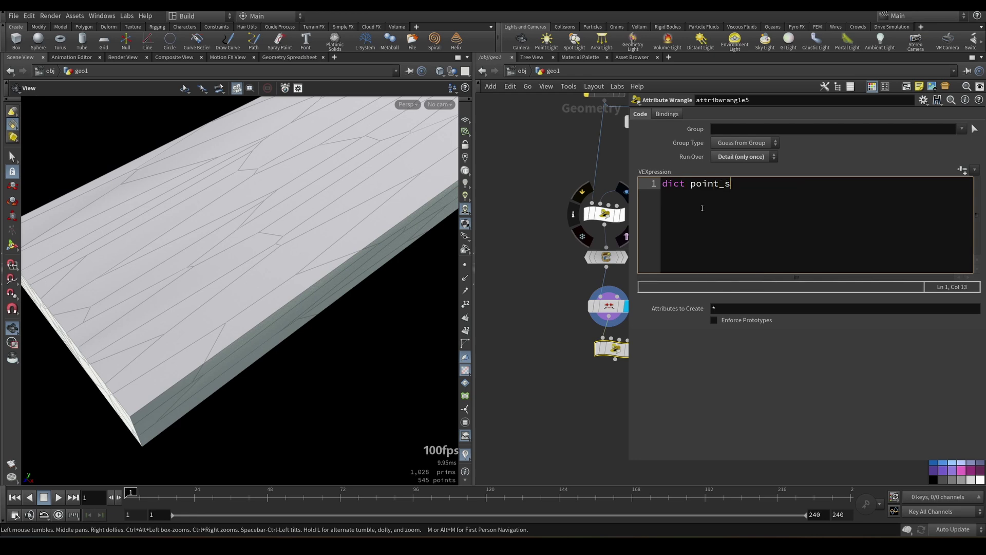
text(et = {};)
key(End)
key(Return)
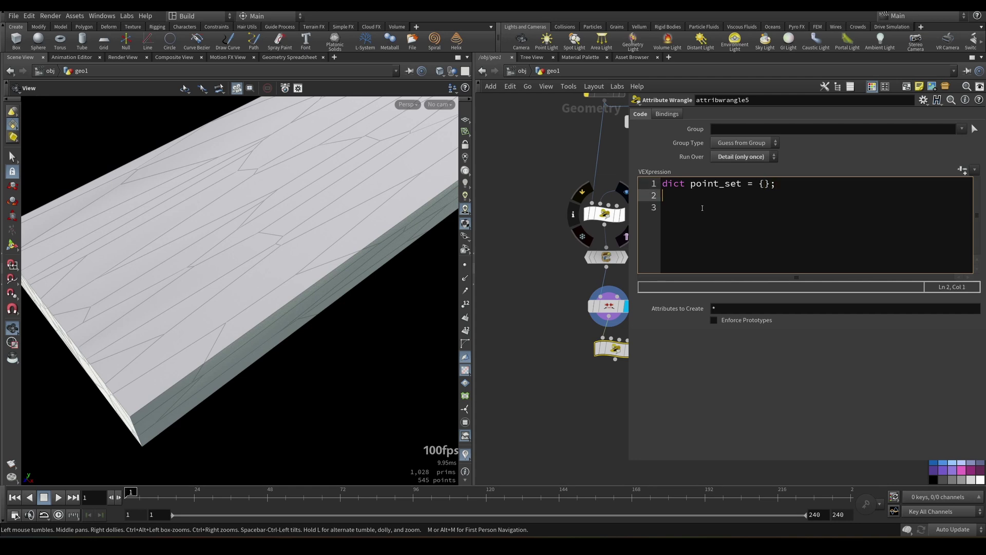
Step: Write a loop header below the dictionary: for (int prim = 0; prim < nprimitives(0); i++)
text(for (int i)
text( = 0)
key(Left)
key(Left)
key(Left)
key(Left)
key(shift+Left)
text(prim)
key(Right)
key(Right)
key(Right)
key(Right)
text(; prim < npr)
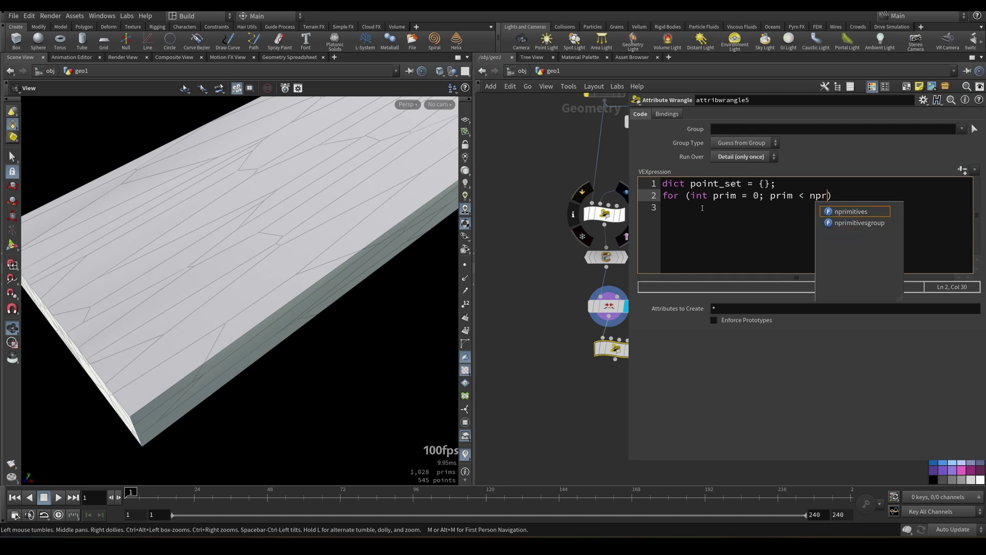
key(Return)
text((0); i++) )
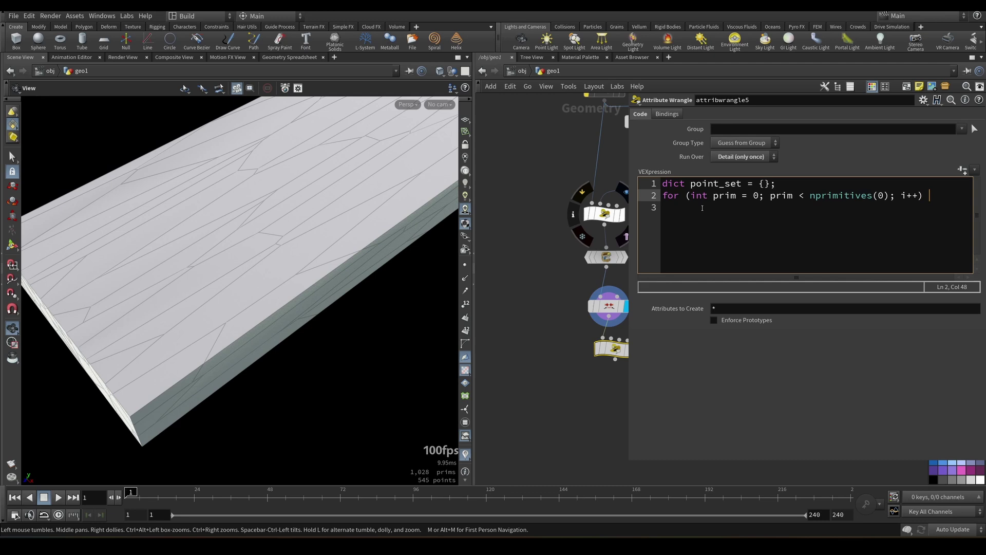
Step: Give the for loop a braced body and start an int declaration inside it
text({)
key(Return)
key(Return)
key(Return)
text(})
key(Up)
key(Up)
key(Tab)
text(int)
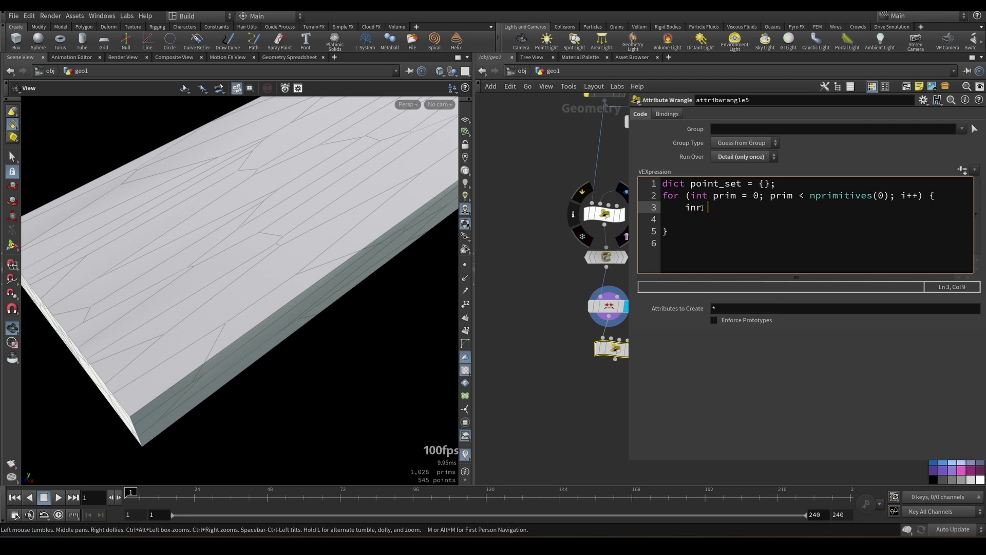
key(BackSpace)
text(t)
Step: Rename the loop variable to pr in the initialisation and condition, and change the increment to pr++
key(Up)
key(Right)
key(Right)
key(Right)
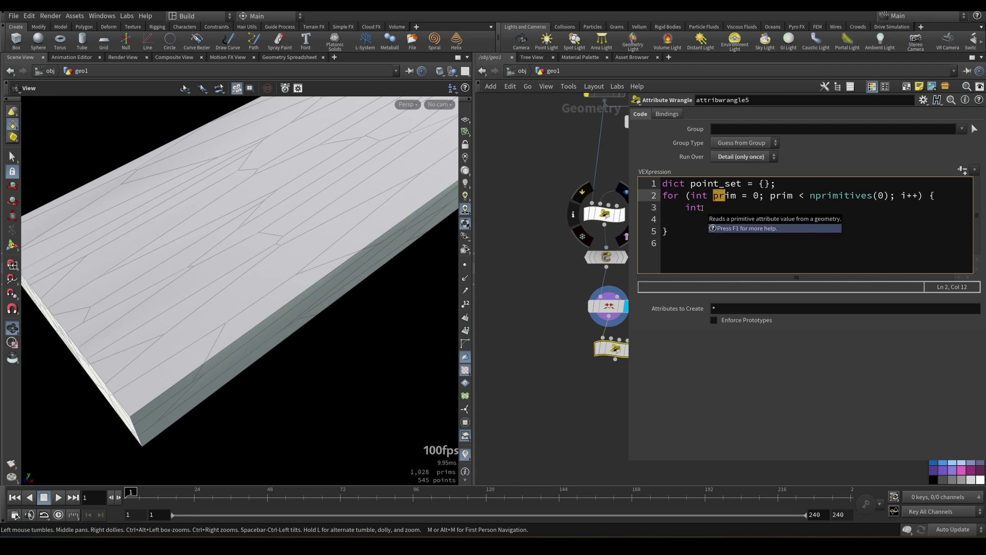
key(Right)
key(Right)
text(_cur)
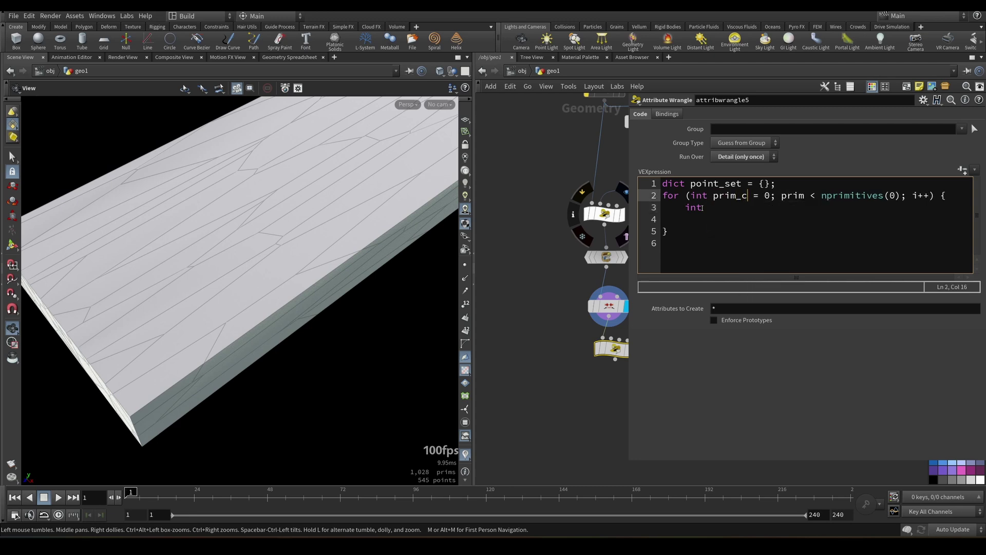
key(ctrl+BackSpace)
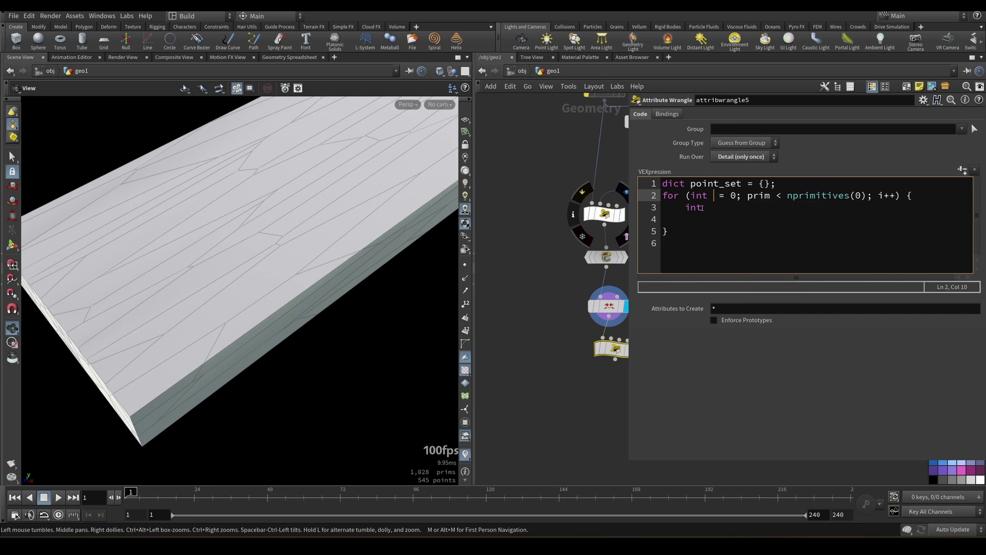
text(pr)
key(Right)
key(Right)
key(Right)
key(Right)
key(Right)
key(Right)
key(Right)
key(Right)
key(Right)
key(Right)
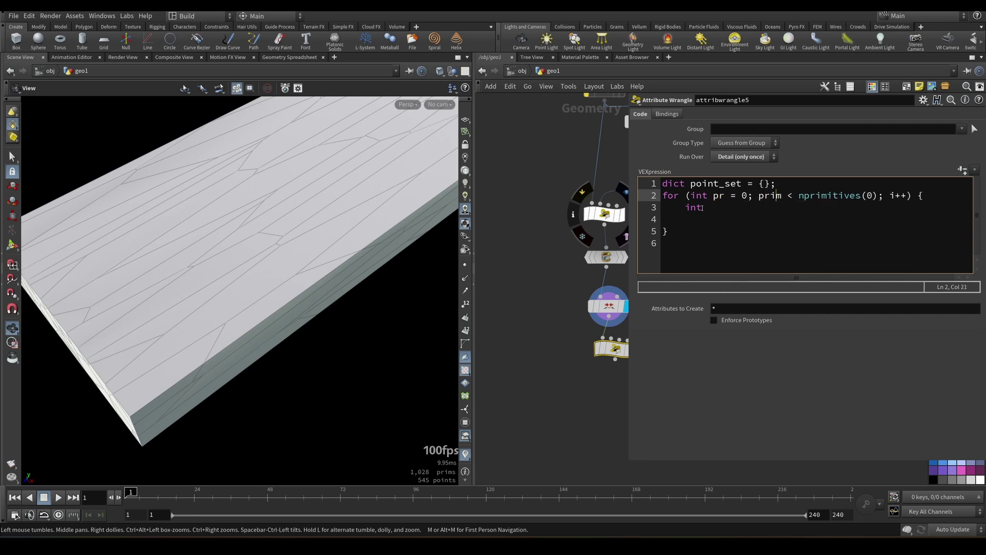
key(Right)
key(Right)
key(BackSpace)
key(BackSpace)
key(Right)
key(Right)
key(Right)
key(BackSpace)
text(pr)
click(703, 208)
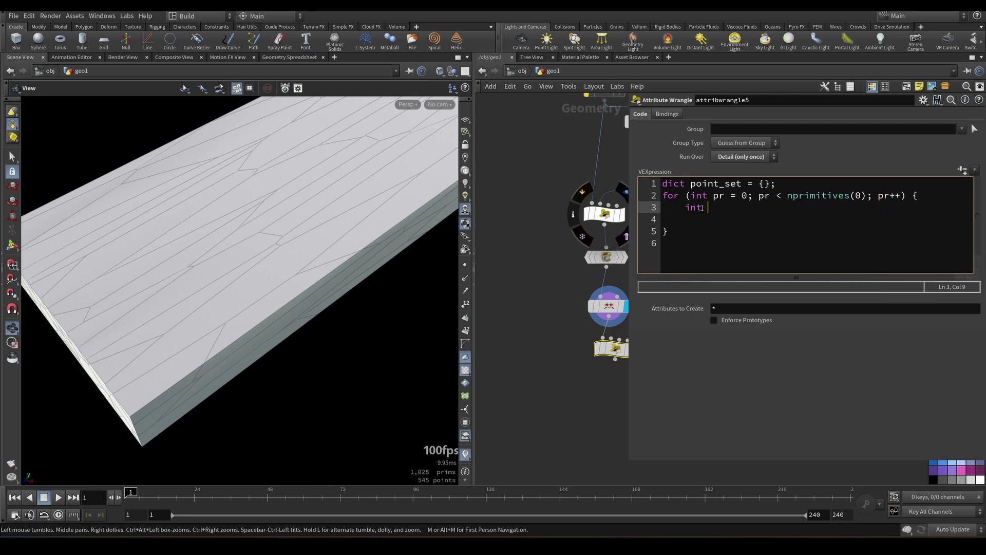
Step: Complete the int declaration in the loop body as int prim_pts [] = primpoints(0,pr);
text(prim_)
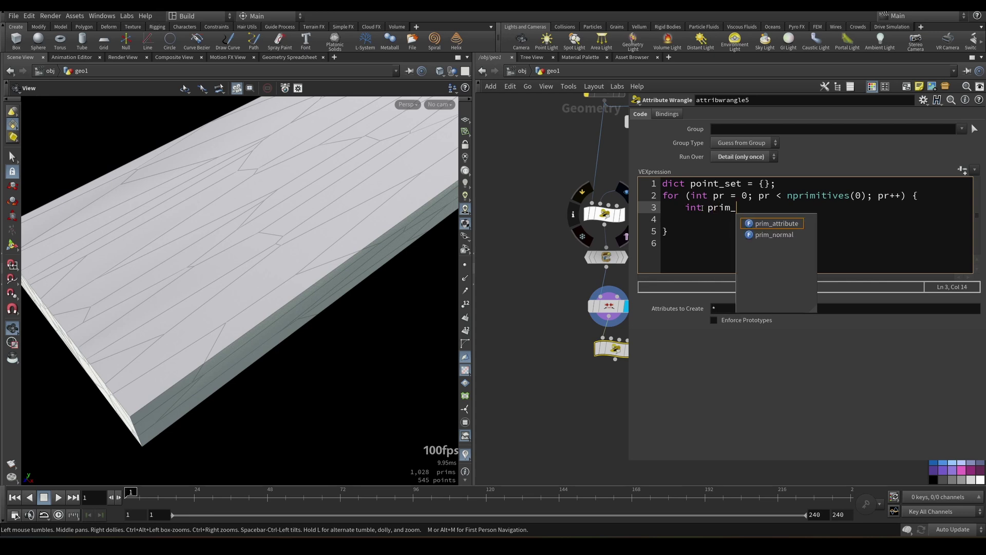
text(pts [])
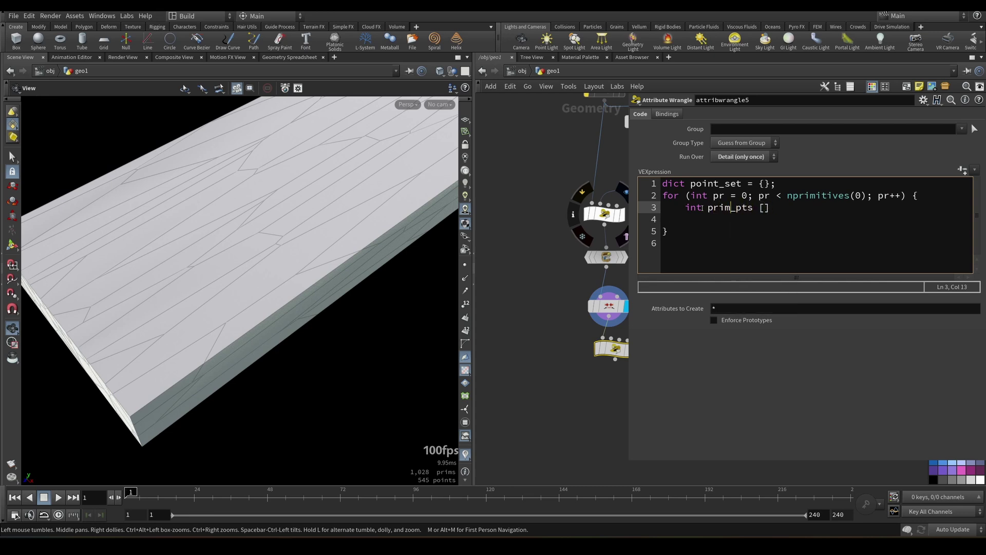
key(BackSpace)
text(= primpoint)
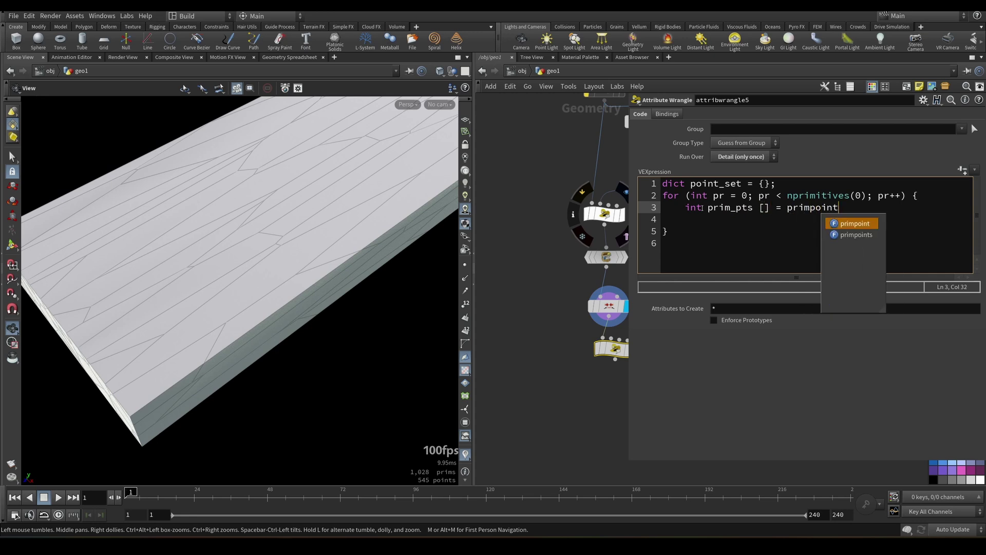
key(Down)
key(Return)
text(();)
key(Left)
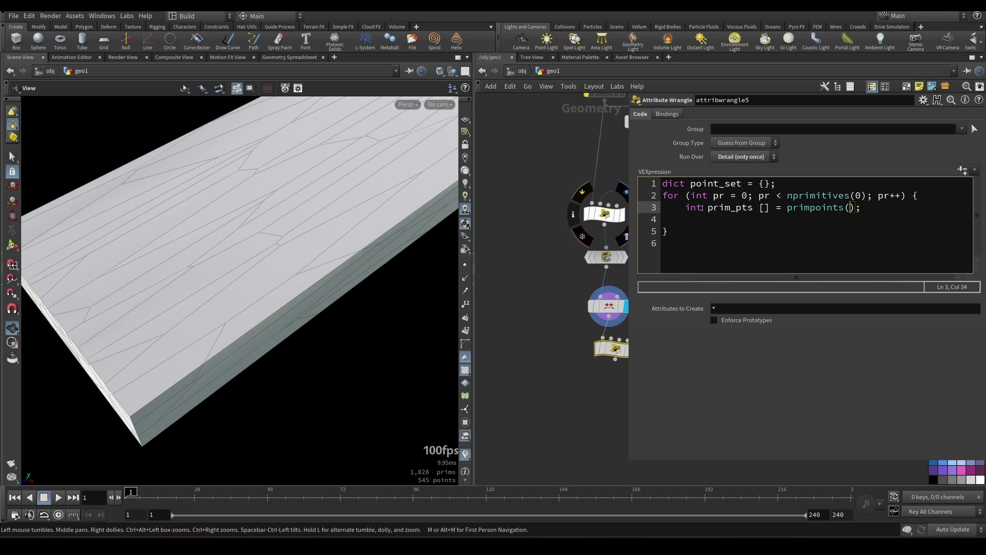
text(0,pr)
key(End)
key(Return)
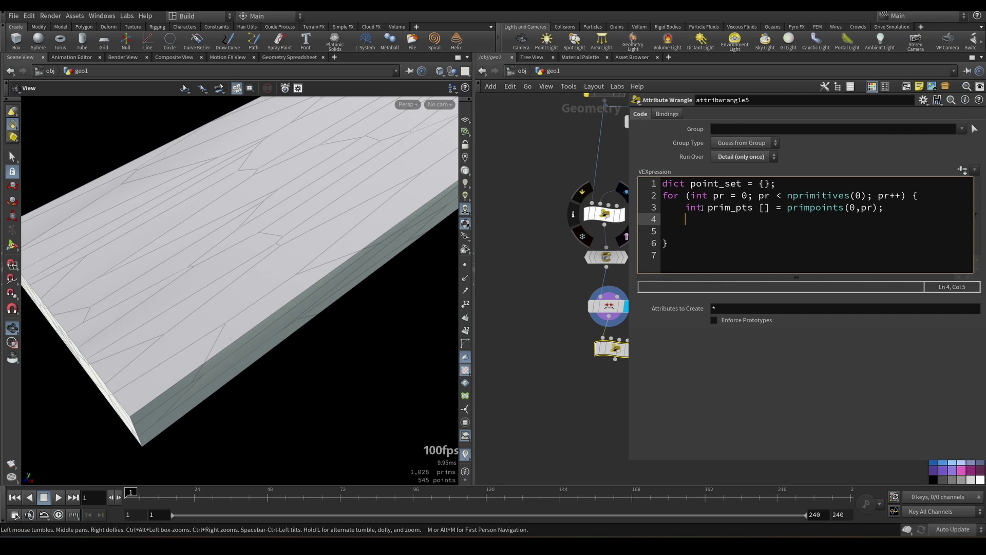
Step: Sort the point array on the following line with prim_pts = sort(prim_pts);
text(prim_)
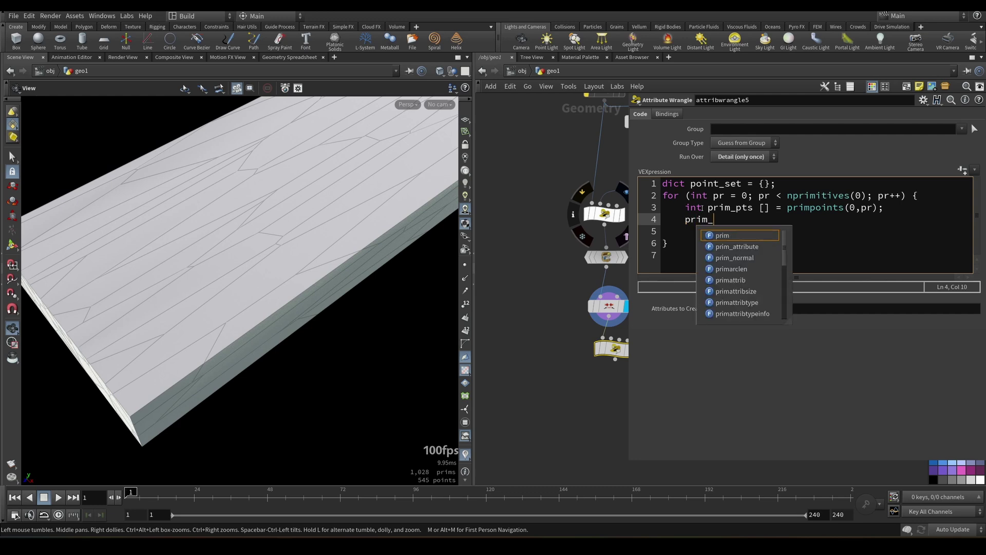
text(pts = sort())
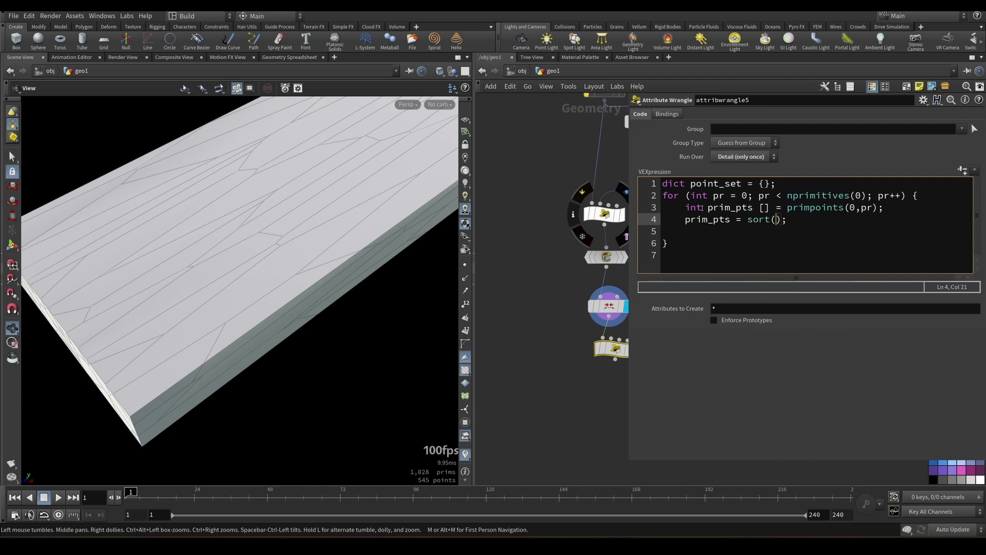
text(prim_pts)
key(End)
key(Return)
key(Return)
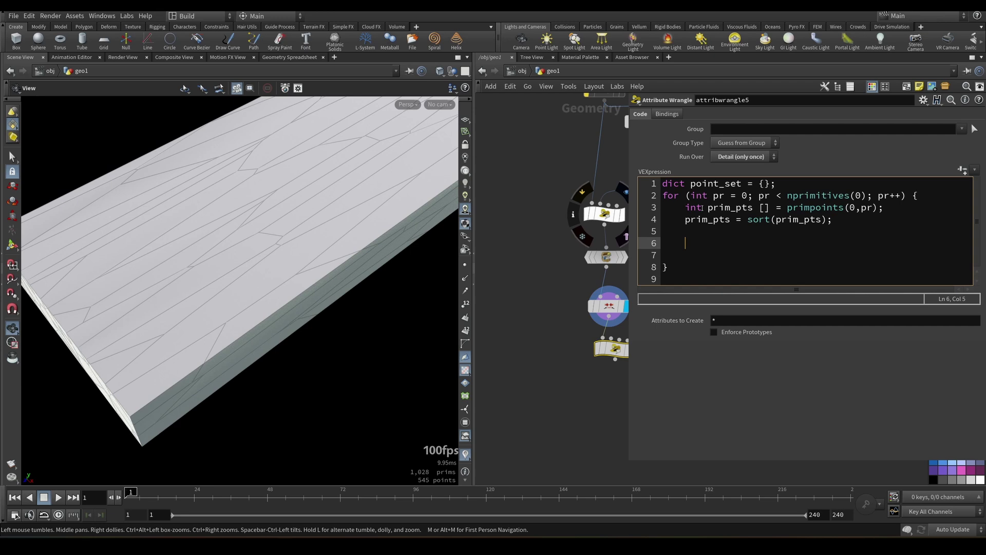
Step: Declare string id = ""; and write the loop header foreach(int pt; prim_pts) beneath it
text(string id = "";)
key(Return)
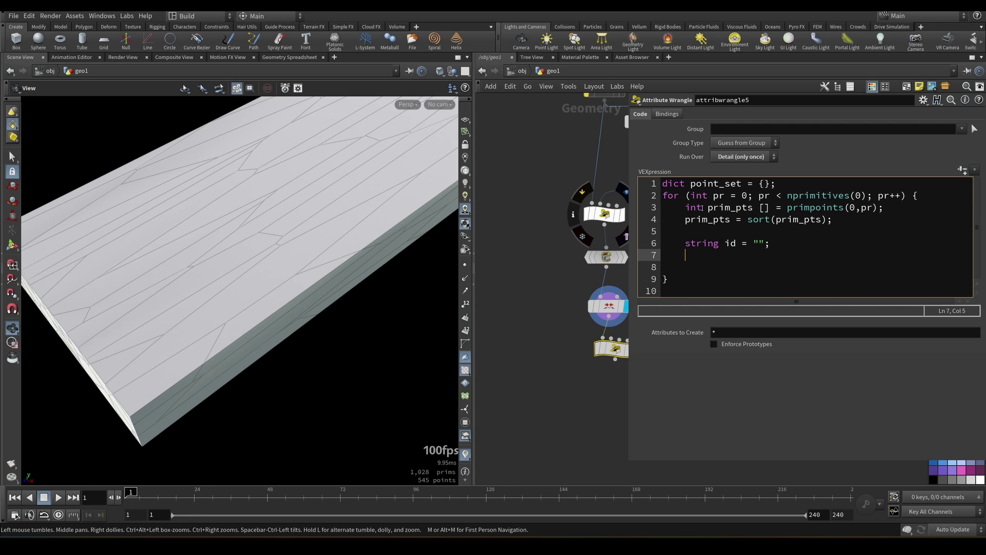
text(fo)
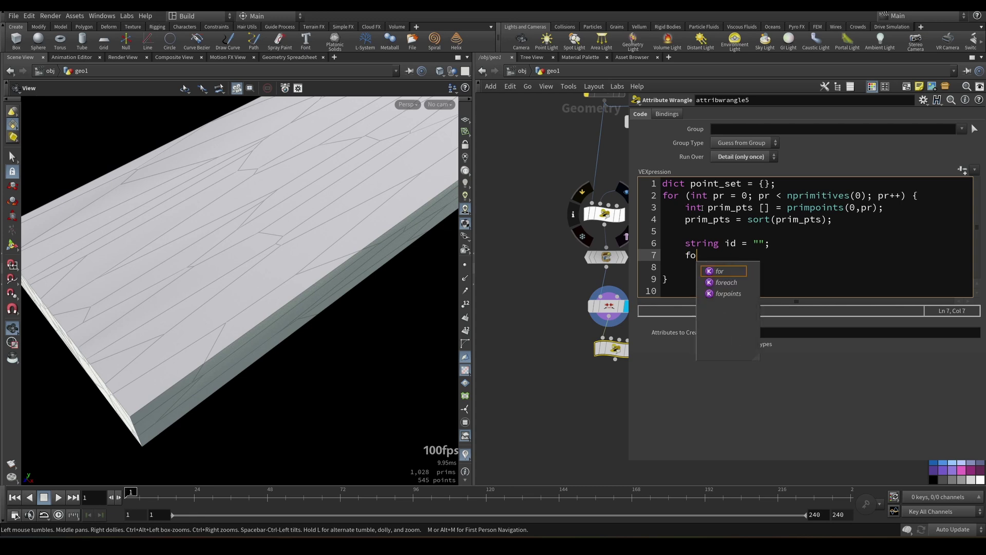
key(Down)
key(Return)
text(p)
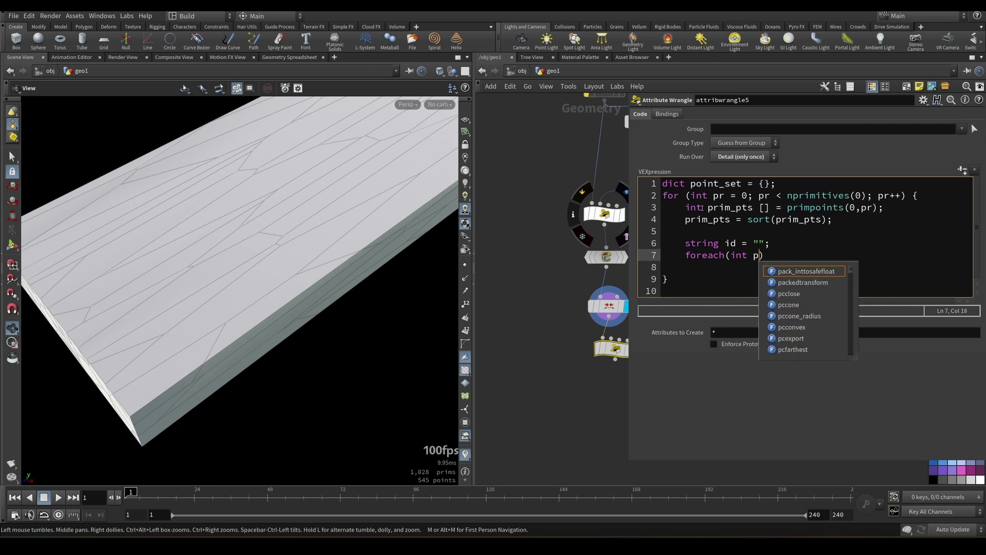
text(t; pr)
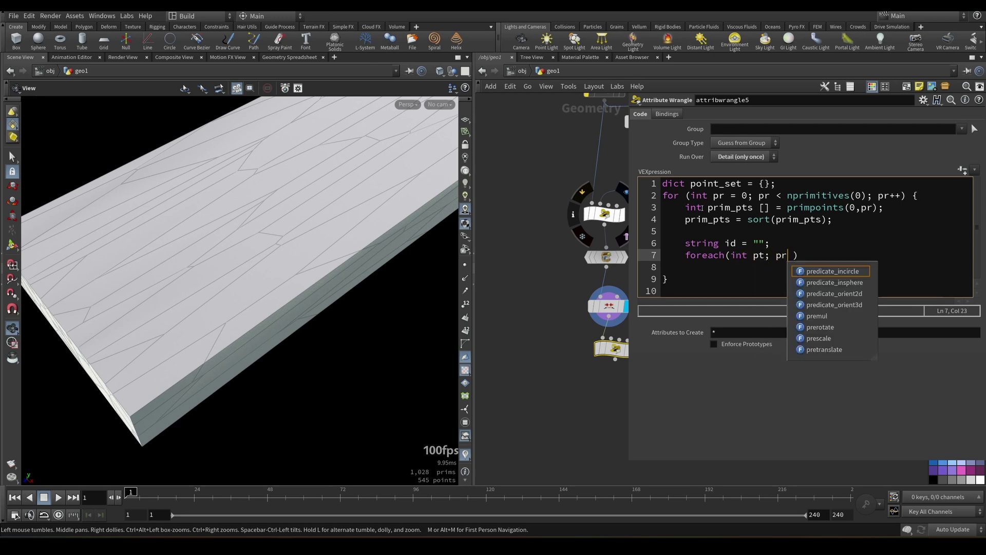
text(im_pts)
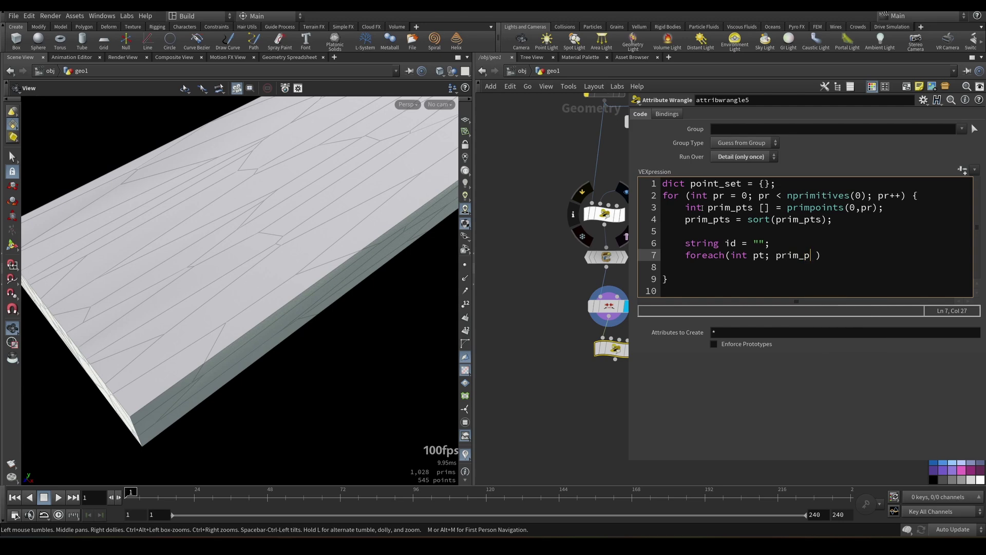
text() {)
key(Return)
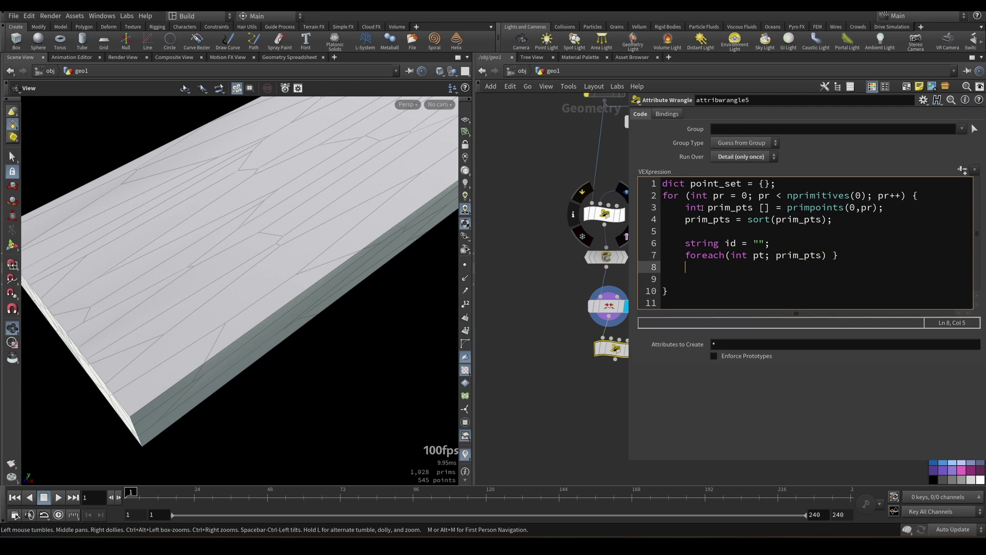
Step: Append each point number to the id inside the foreach block with id += itoa(pt);
text(i)
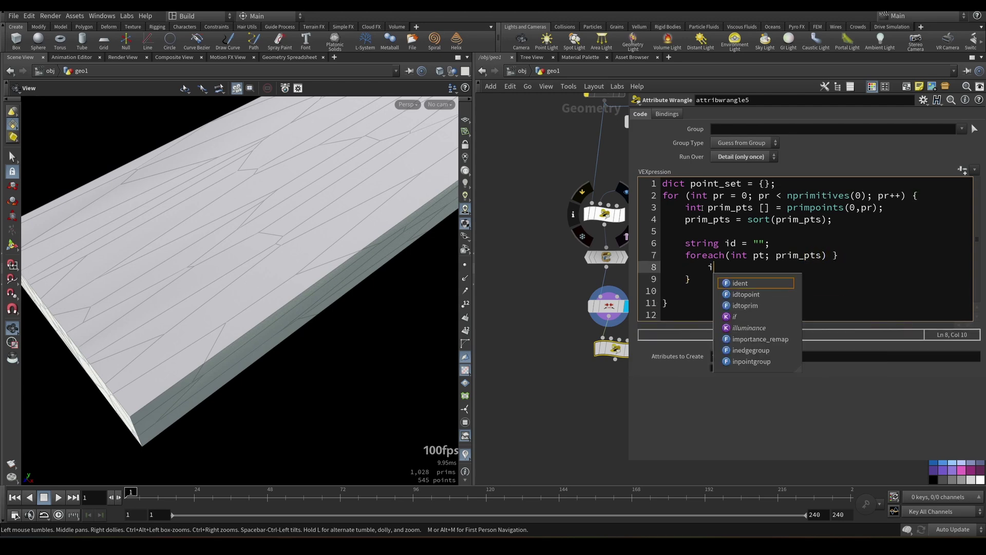
text(d += )
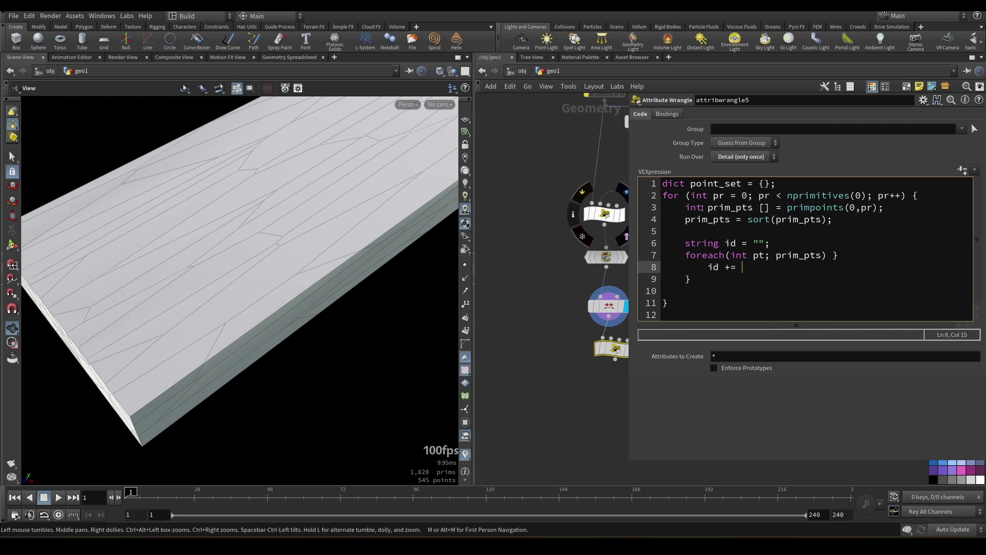
text(itoa(pt);)
key(Down)
key(Return)
key(Return)
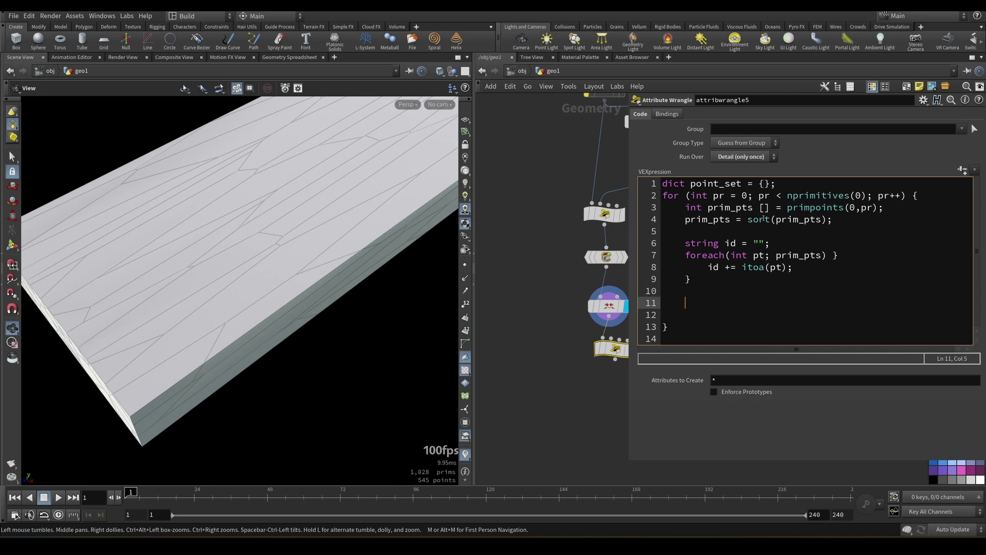
drag(775, 184, 661, 185)
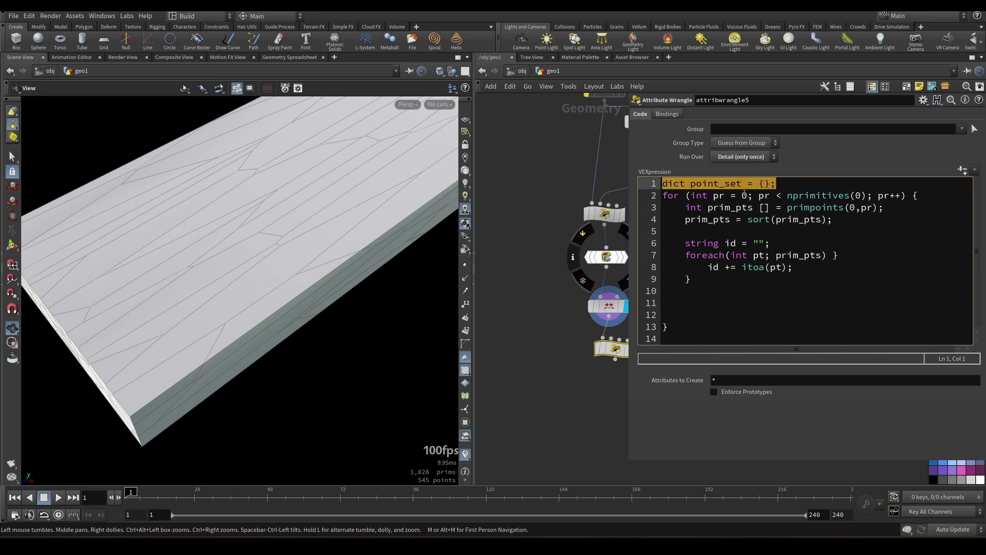
click(702, 281)
drag(683, 243, 771, 245)
Step: Below the foreach block, add the condition if (isvalidindex(point_set, id)) with an empty braced body
click(702, 284)
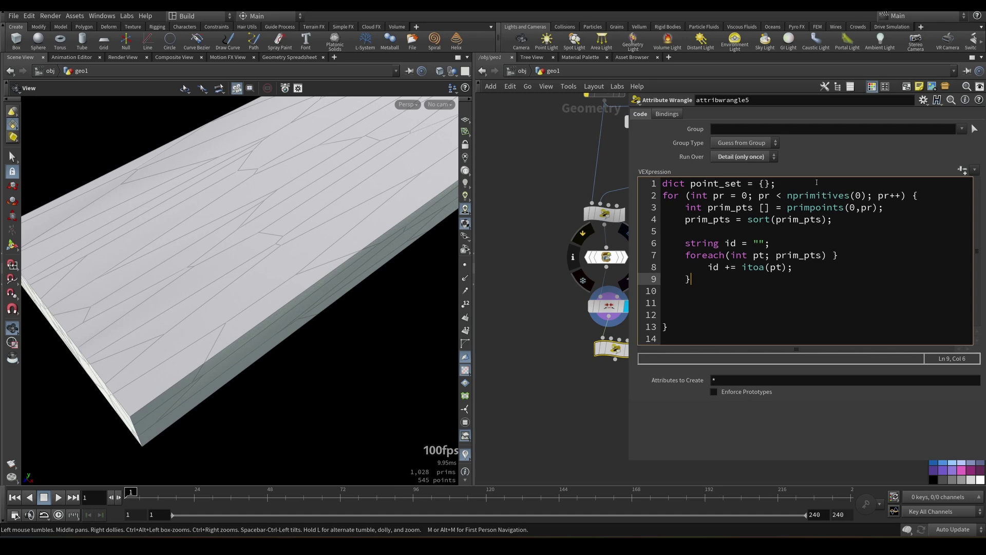
key(Return)
key(Return)
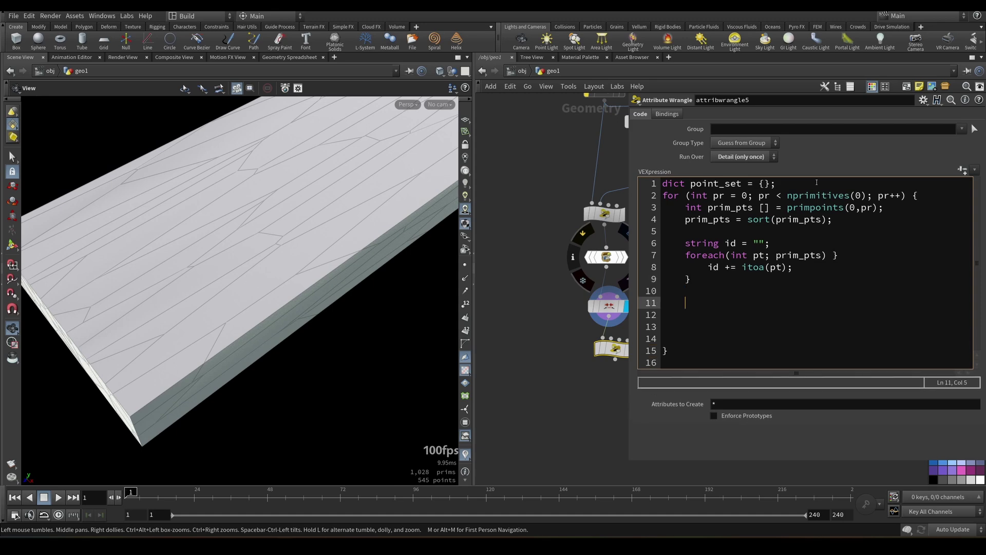
text(if (is)
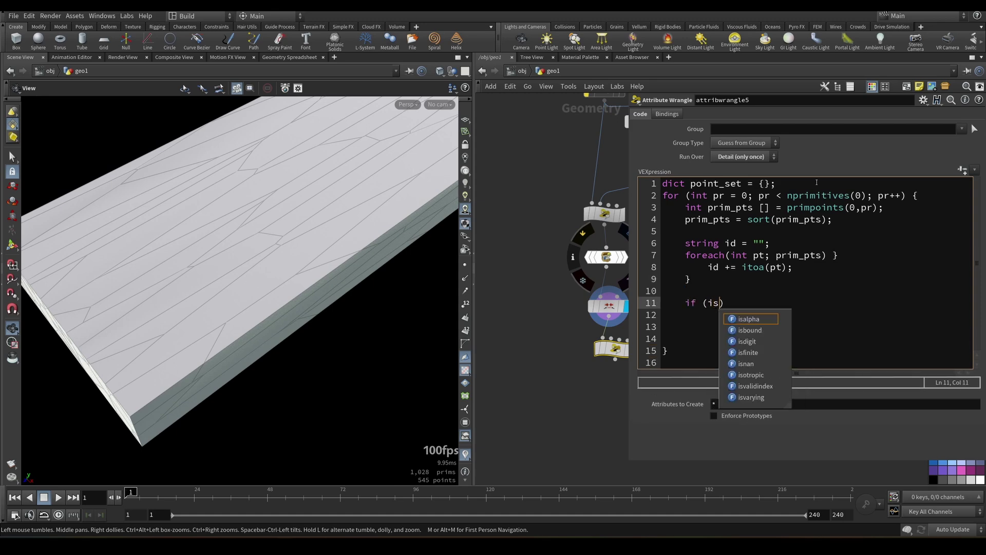
text(validindex)
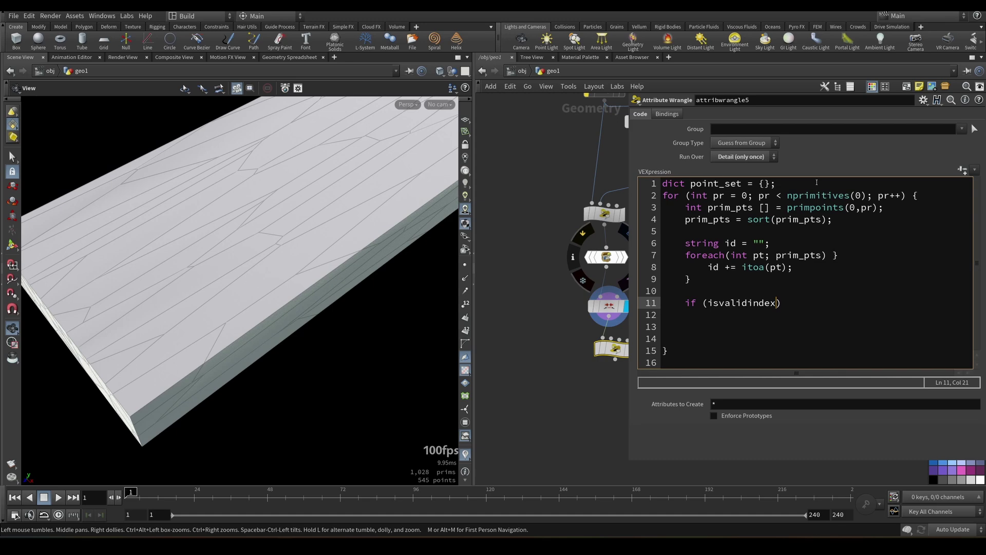
text((point_set, id)
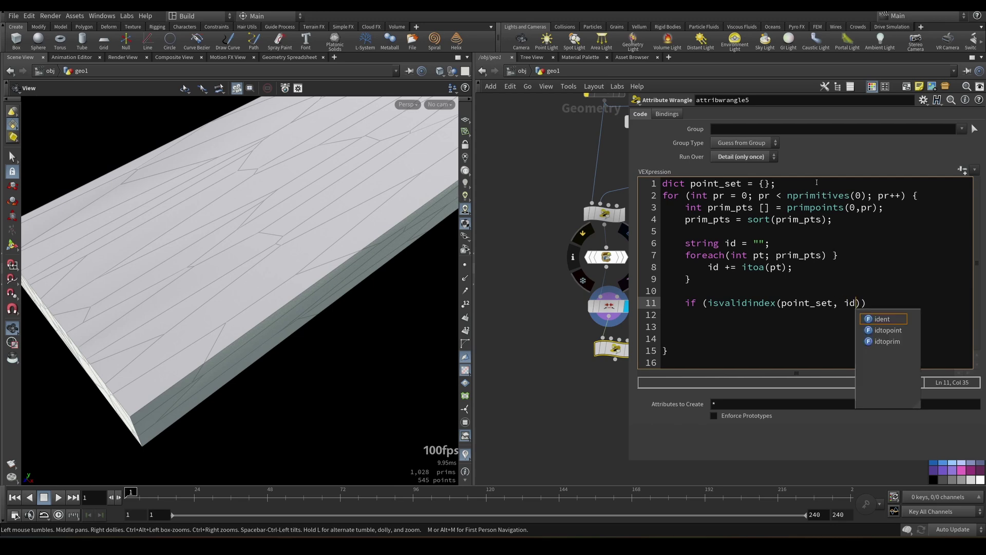
key(Up)
key(Up)
key(Up)
key(Up)
key(Up)
key(Down)
key(Down)
key(Down)
key(Down)
key(Down)
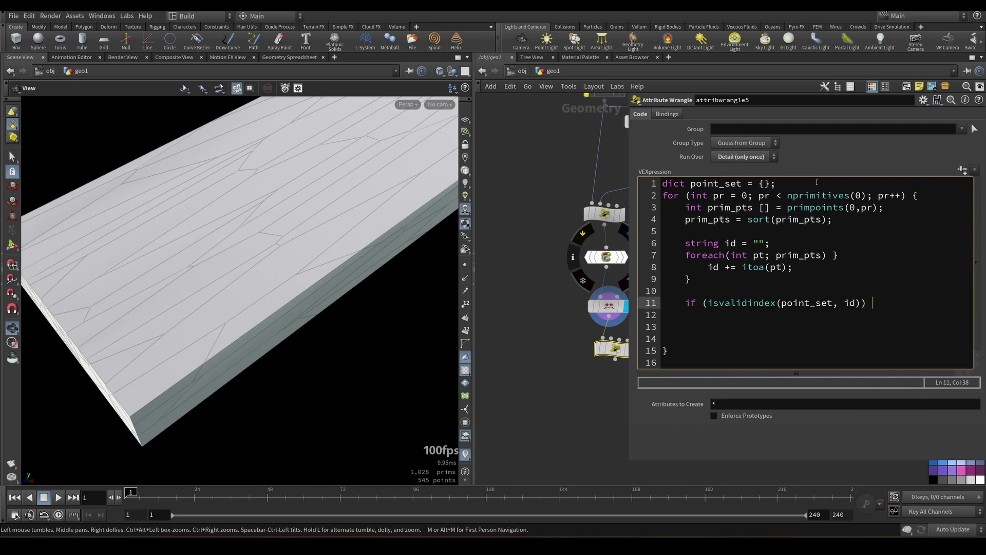
text({)
key(Return)
key(Return)
key(Up)
Step: Inside the if block, declare int existing_prims [] = point_set[id];
text(int )
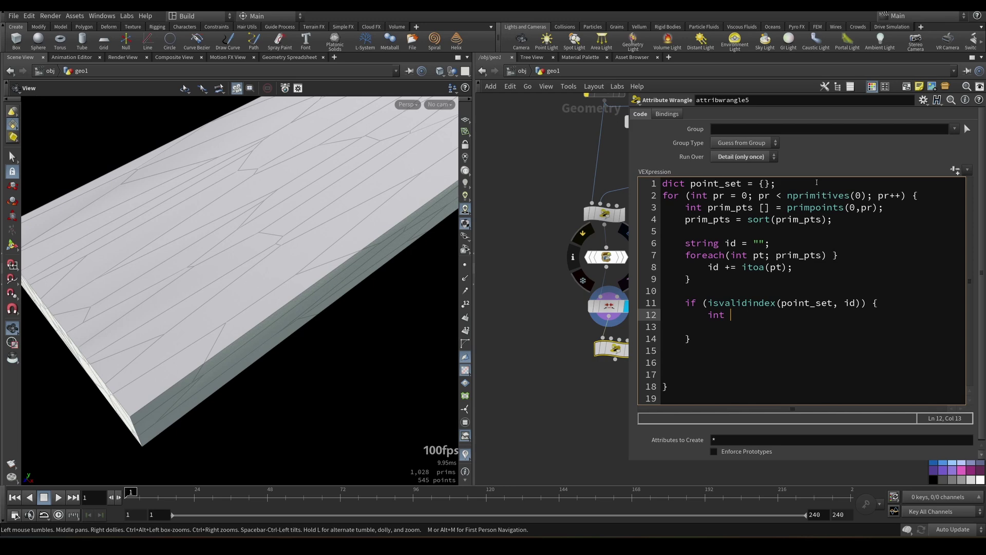
text(ex)
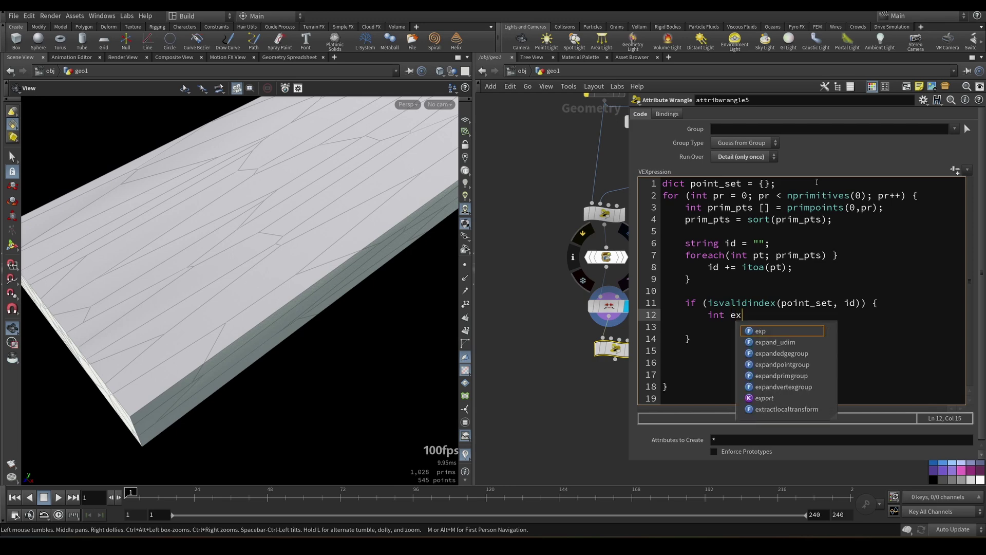
text(isting_prims [] )
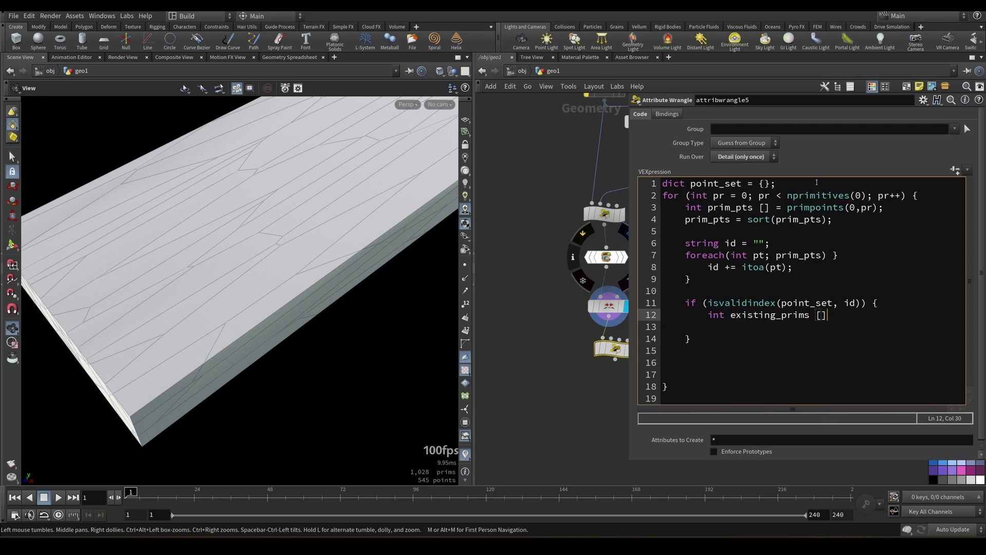
text(= point)
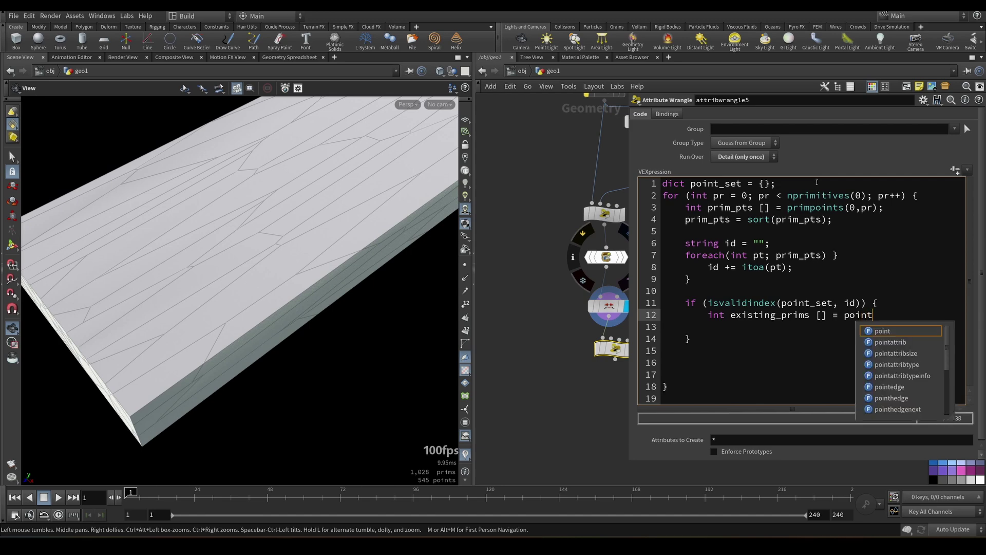
text(_set)
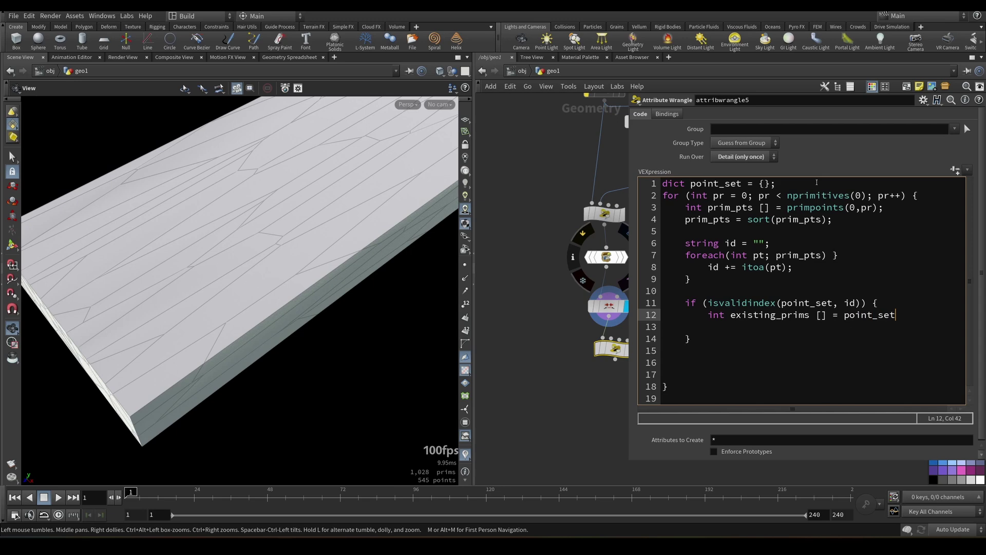
text([id)
key(Down)
key(Up)
key(End)
key(shift+Left)
key(shift+Left)
key(shift+Left)
key(shift+Left)
key(shift+Left)
key(shift+Left)
key(shift+Left)
key(shift+Left)
key(shift+Left)
key(shift+Left)
key(shift+Left)
key(shift+Left)
key(shift+Left)
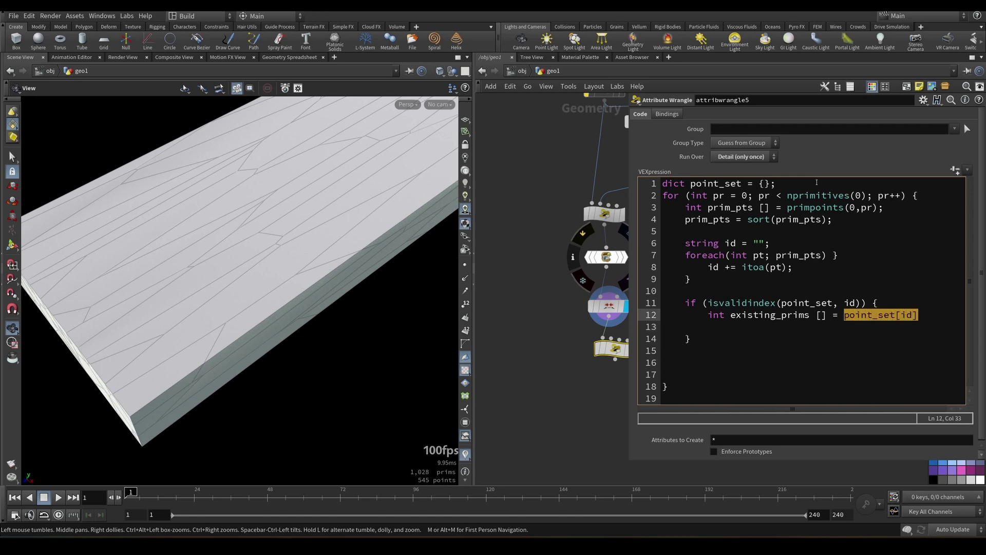
key(End)
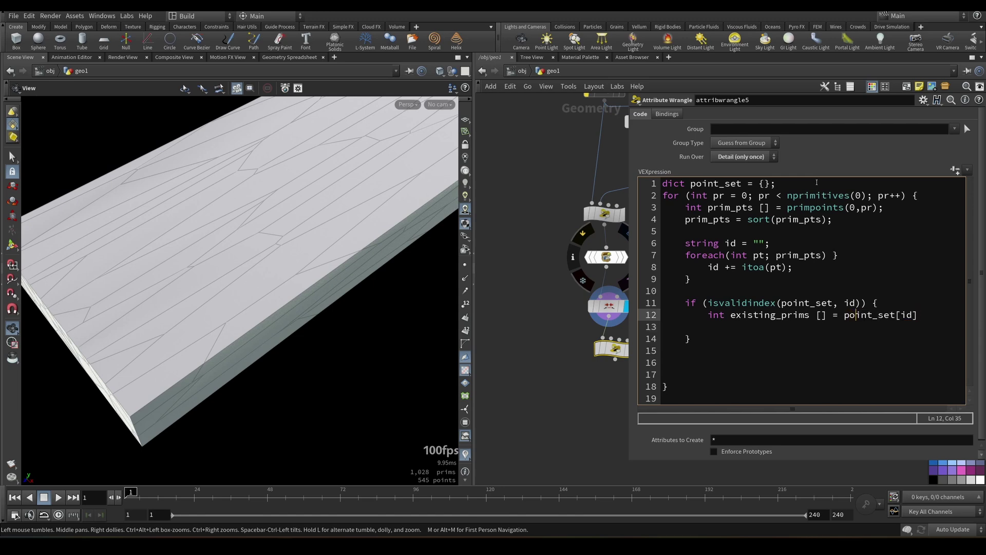
text(;)
key(Return)
Step: Add the current primitive to the array on the following line with append(existing_prims, pr);
text(appe)
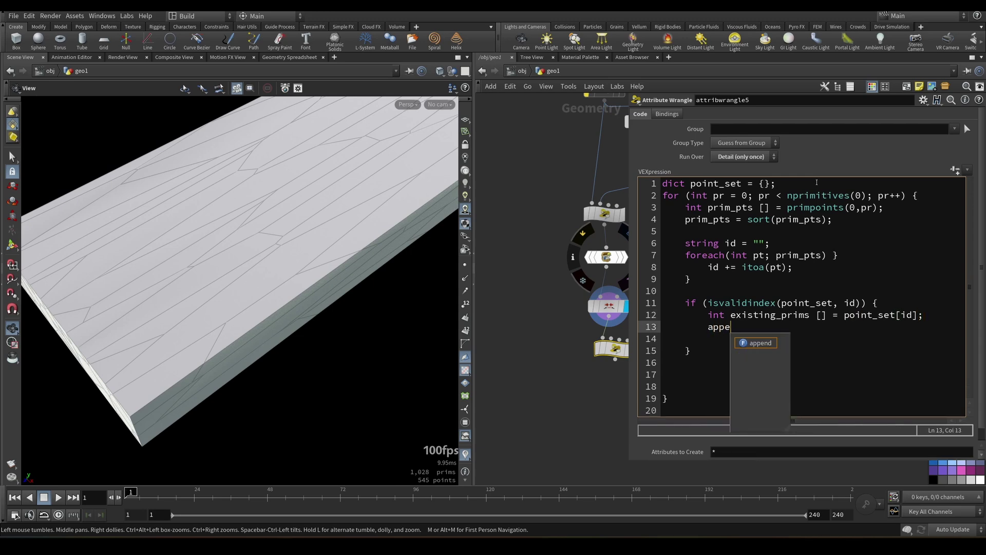
text(nd(exi)
key(Escape)
key(Up)
key(ctrl+Left)
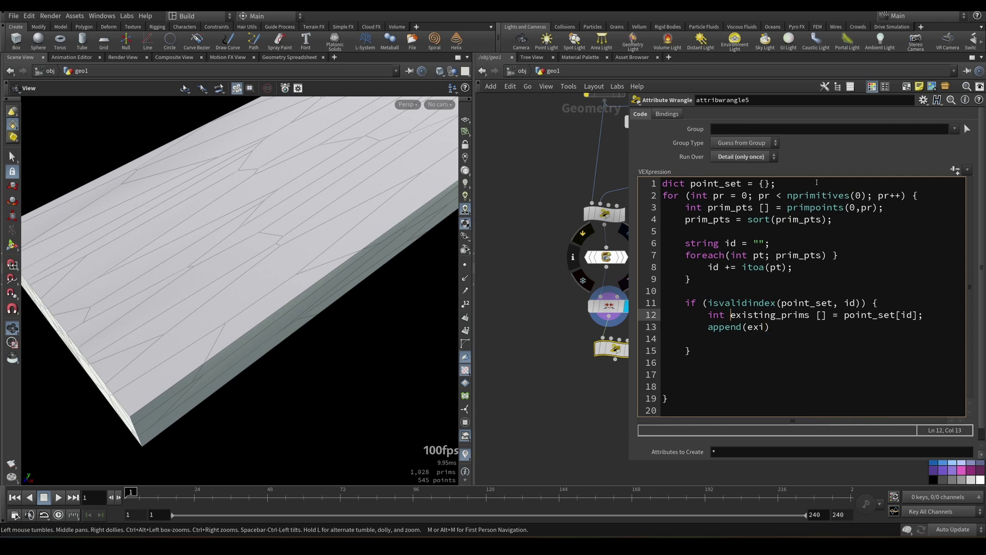
key(shift+Right)
key(shift+Right)
key(shift+Right)
key(shift+Right)
key(shift+Right)
key(shift+Right)
key(shift+Right)
key(shift+Right)
key(shift+Right)
key(shift+Right)
key(shift+Right)
key(shift+Right)
key(shift+Right)
key(shift+Right)
key(ctrl+c)
key(Down)
key(Left)
key(BackSpace)
key(BackSpace)
key(BackSpace)
key(ctrl+v)
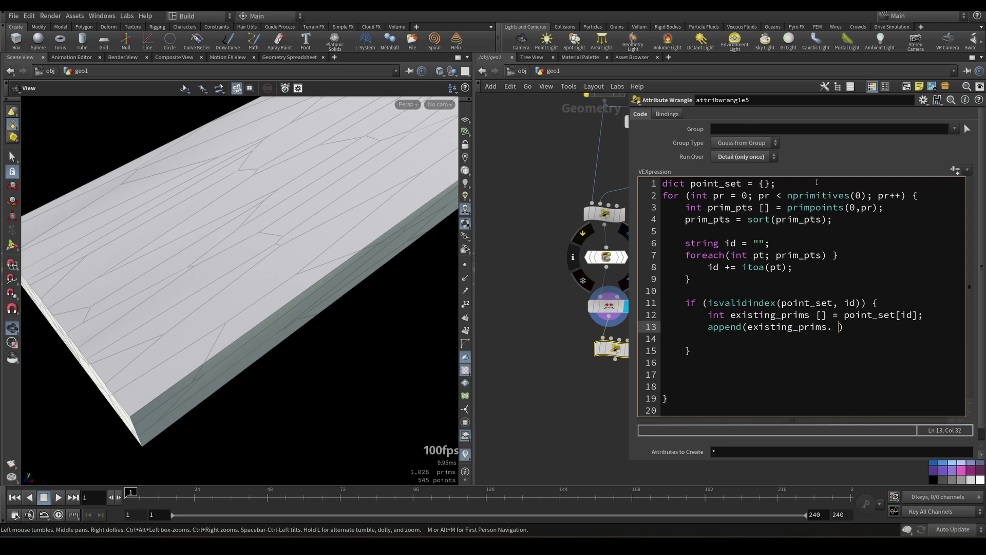
text(, pr)
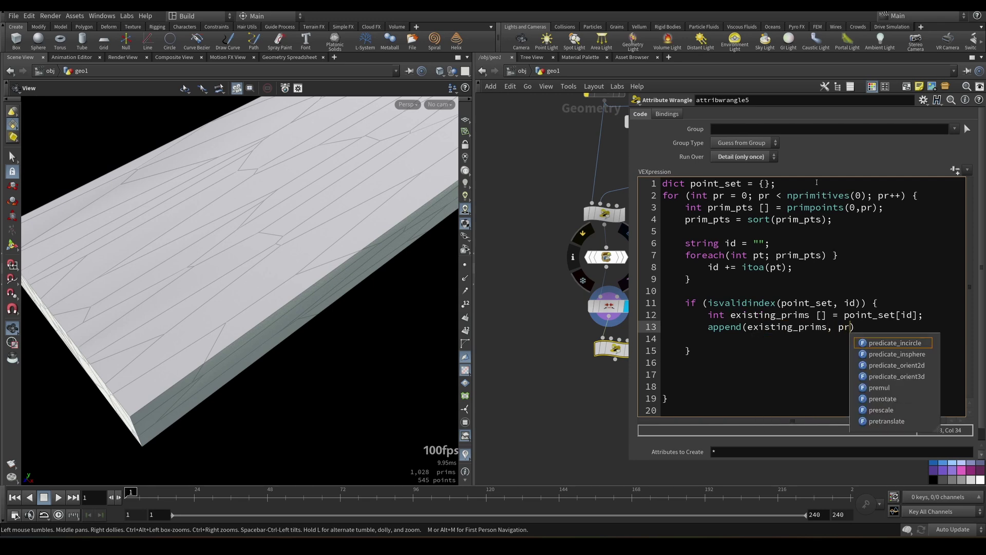
key(Up)
key(Up)
key(Up)
key(Up)
key(Up)
key(Up)
key(Up)
key(Up)
key(Up)
key(Up)
key(Up)
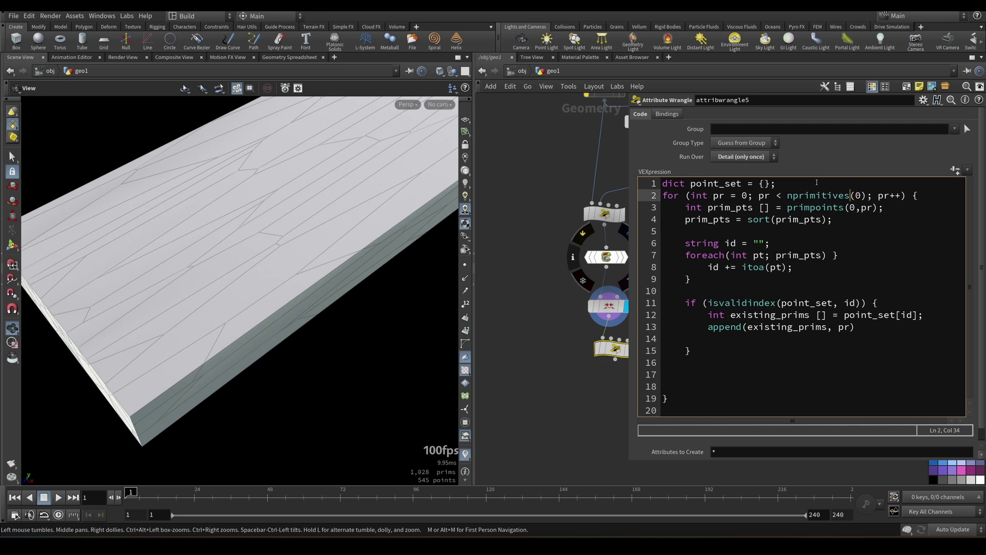
key(Down)
key(Down)
key(Down)
key(Down)
key(Down)
key(Down)
key(Down)
key(Down)
key(Down)
key(Down)
key(Down)
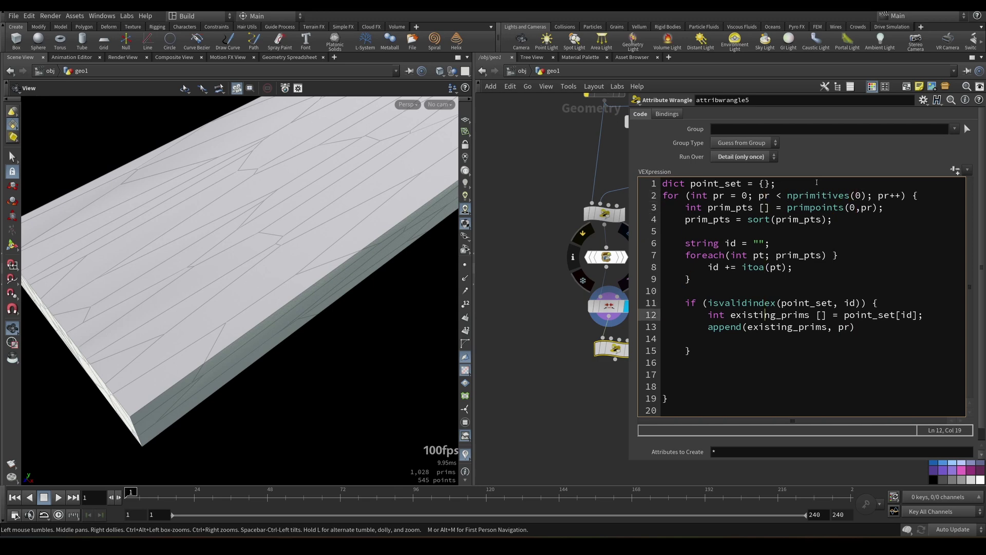
key(End)
text(;)
Step: Store the extended array back in the dictionary below the append call with point_set[id] = existing_prims;
key(Return)
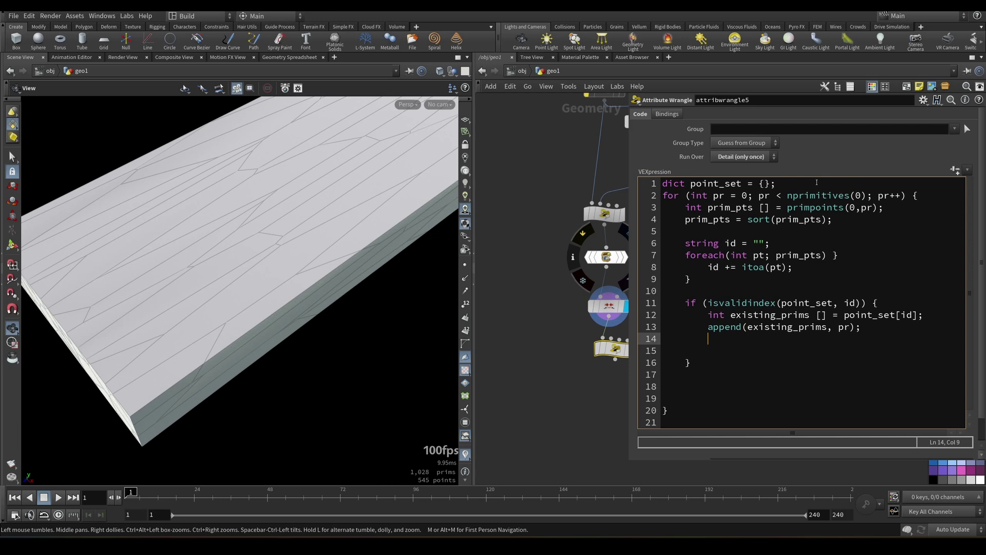
key(Up)
key(Up)
key(Right)
key(Right)
key(Right)
key(Right)
key(Right)
key(Right)
key(Right)
key(Right)
key(Right)
key(Right)
key(Right)
key(Right)
key(Right)
key(Right)
key(Right)
key(Right)
key(Right)
key(Right)
key(Right)
key(Right)
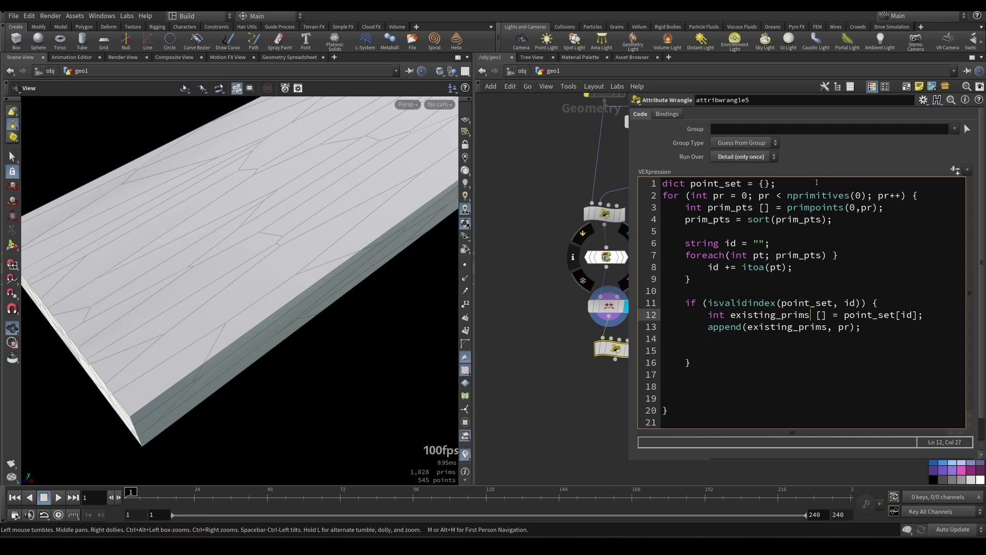
key(Left)
key(Left)
key(Left)
key(shift+End)
key(shift+Left)
key(ctrl+c)
key(Down)
key(Down)
key(End)
key(ctrl+v)
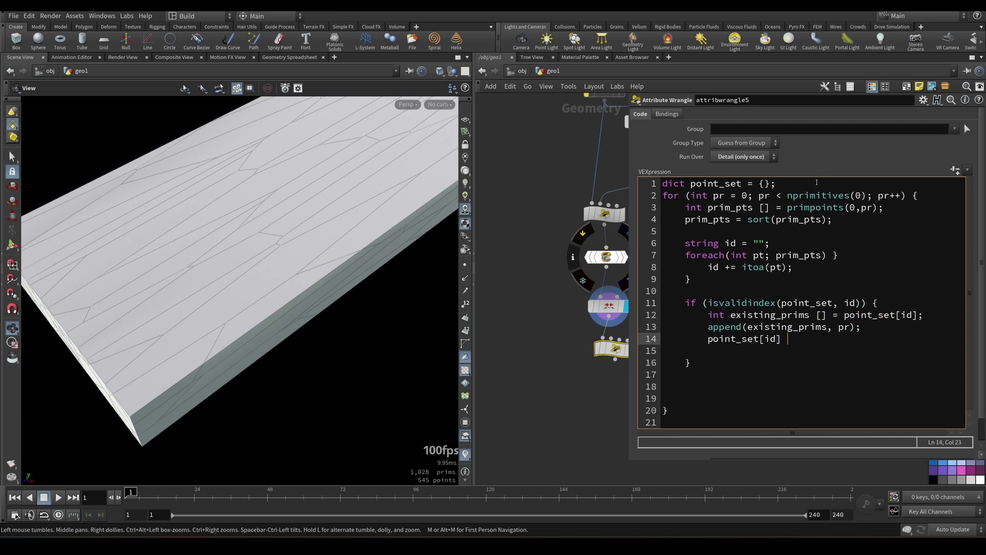
text(=)
key(Up)
key(Up)
key(ctrl+Left)
key(shift+Right)
key(shift+Right)
key(shift+Right)
key(shift+Right)
key(shift+Right)
key(shift+Right)
key(shift+Right)
key(shift+Right)
key(shift+Right)
key(shift+Right)
key(shift+Right)
key(shift+Right)
key(shift+Right)
key(shift+Right)
key(ctrl+c)
key(Down)
key(Down)
key(End)
key(ctrl+v)
text(;)
Step: Inside the if block, below the point_set[id] assignment, add the loop foreach(int prim; existing_prims) with a braced body
key(Return)
key(Return)
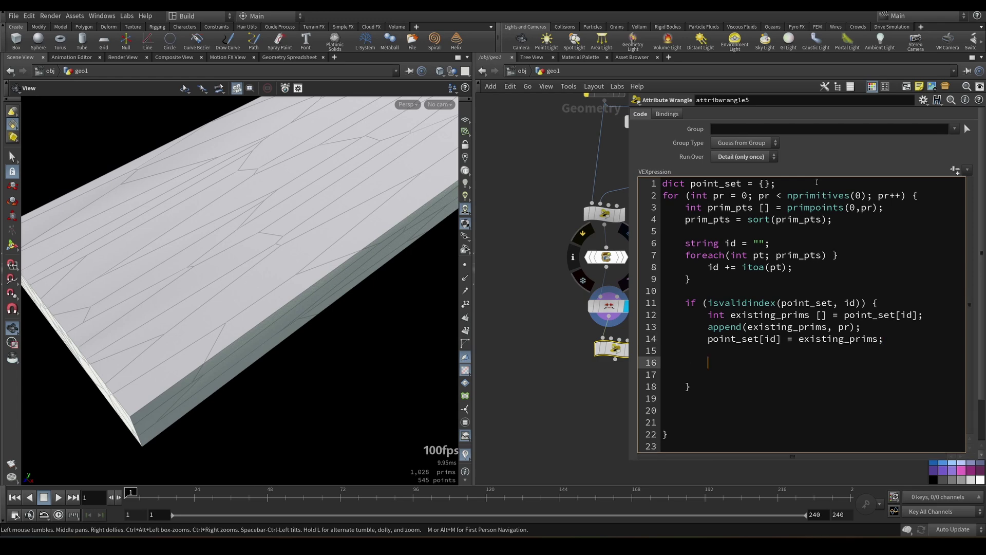
text(for)
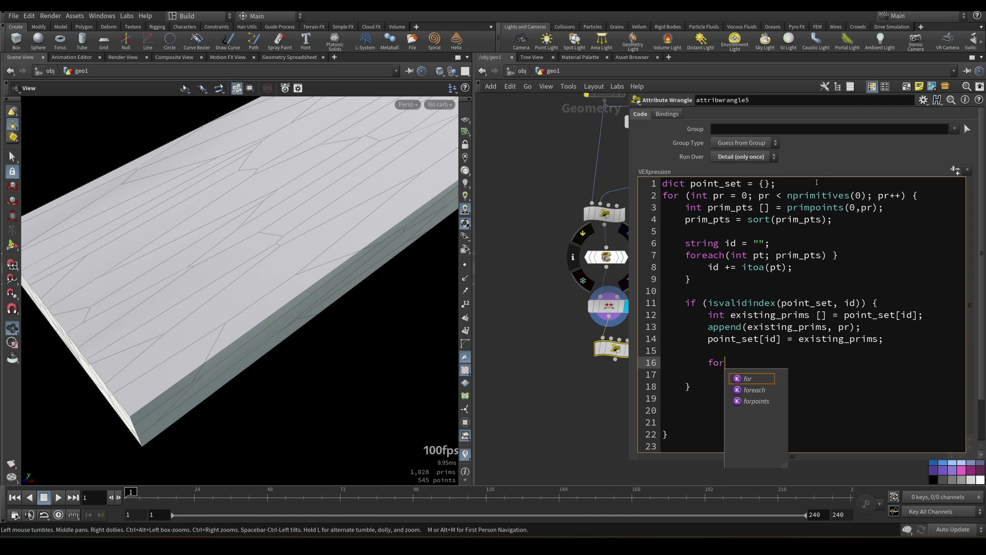
text(each(int p)
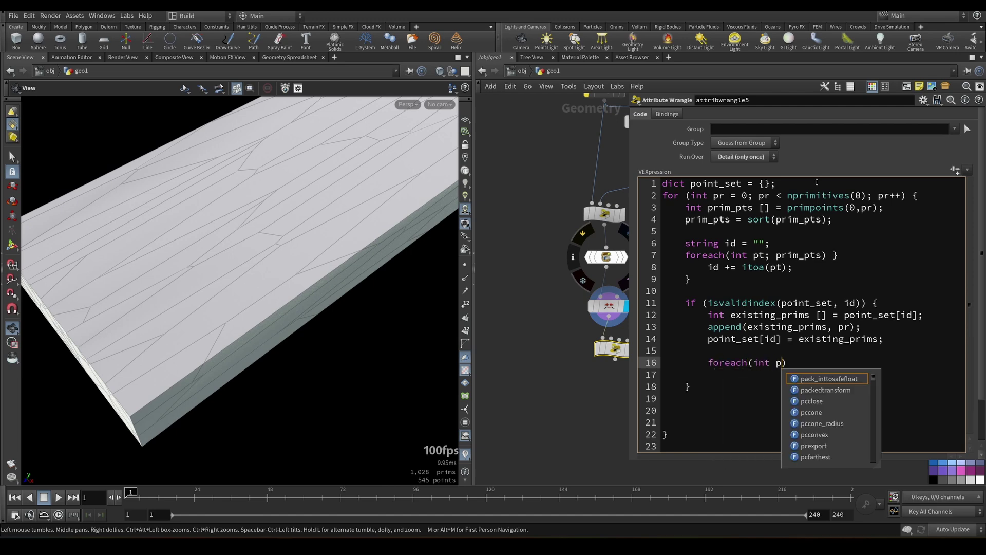
text(rim)
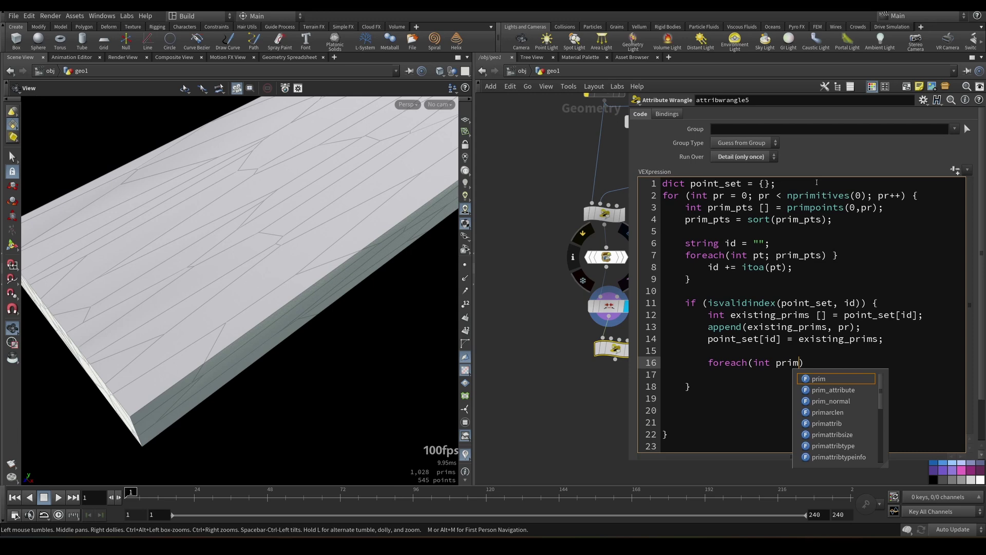
text(; ex)
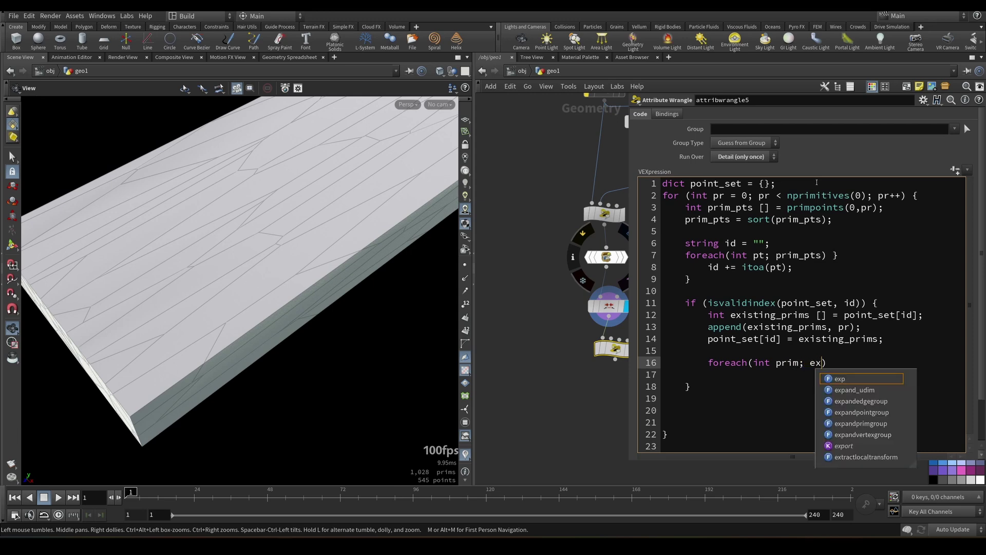
key(BackSpace)
key(BackSpace)
text(existing_prims)
key(End)
text({)
key(Return)
Step: In the new foreach body, flag each stored primitive with setprimattrib(0,'overlap',prim,1);
text(setp)
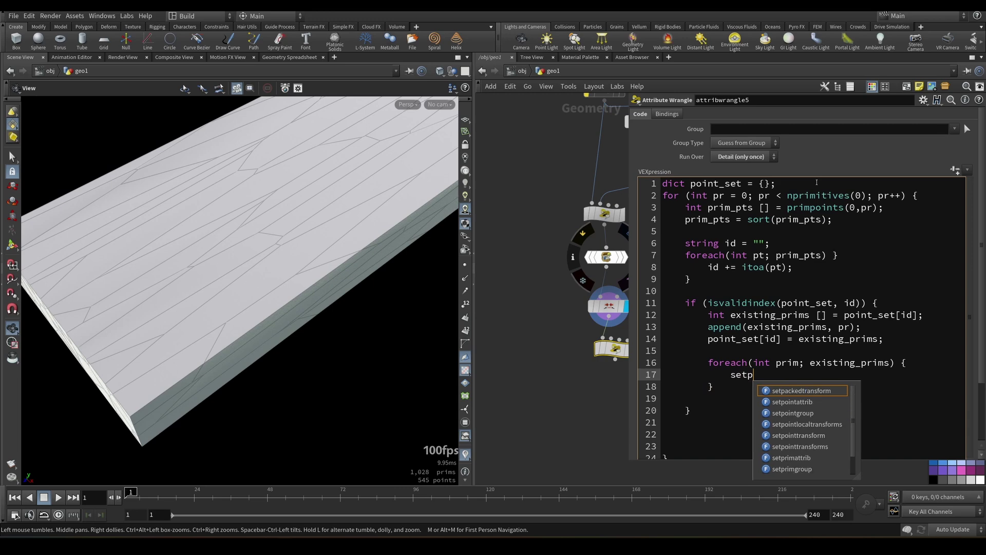
text(rim)
key(Return)
text((0,')
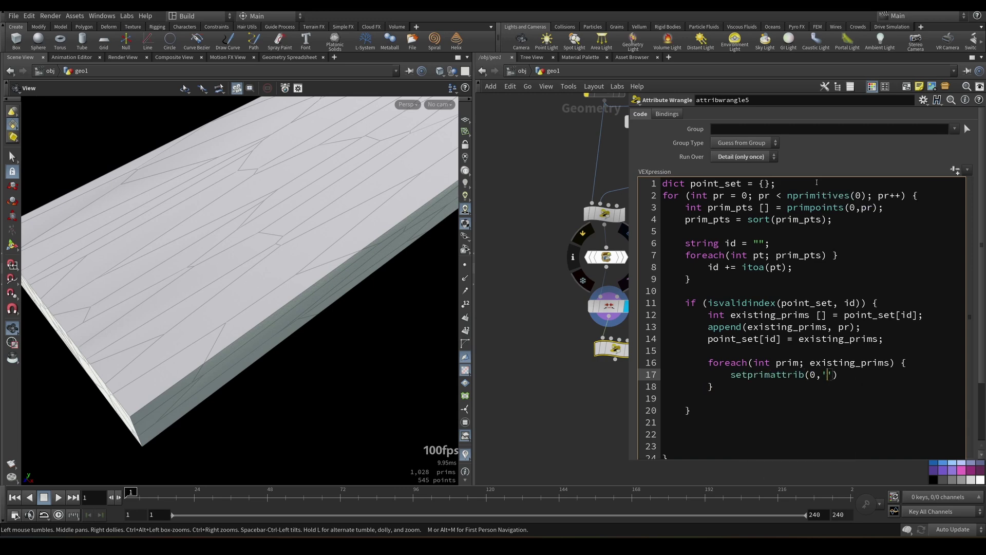
text(overlap',p)
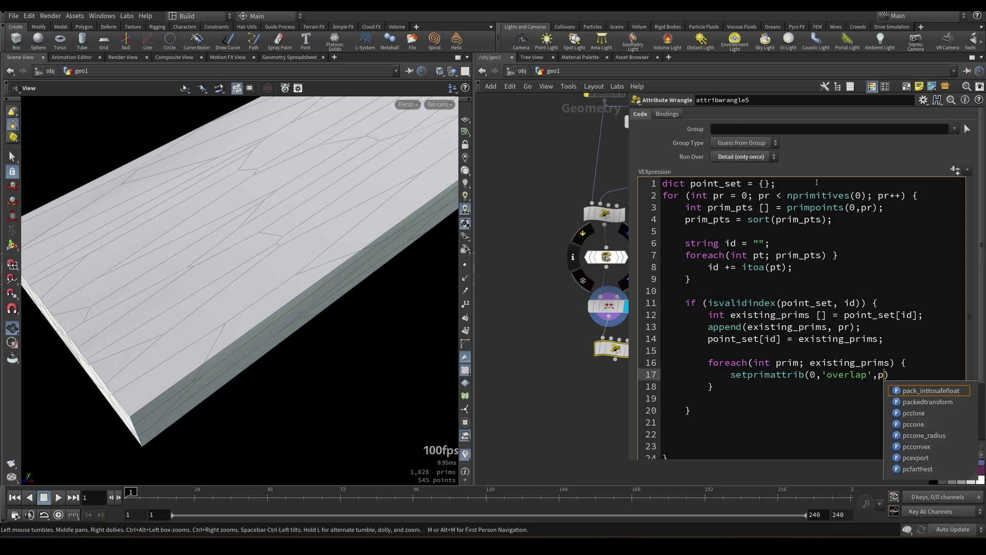
text(rim,i))
key(BackSpace)
key(BackSpace)
text(1))
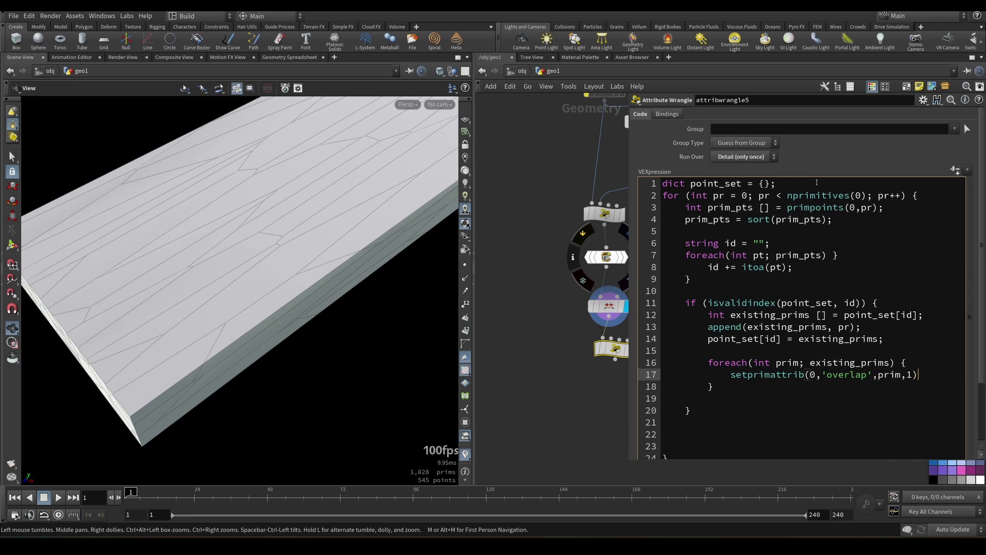
text(;)
Step: Add an else branch that declares int new_prims [] = array(pr); and stores it with point_set[id] = new_prims;
key(Down)
key(Return)
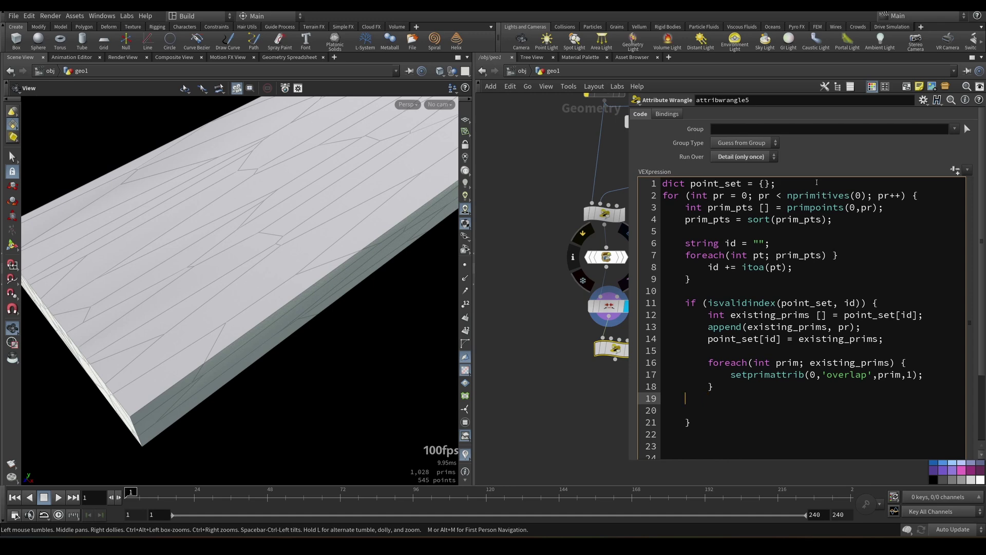
text(} else {)
key(Return)
key(Tab)
text(int)
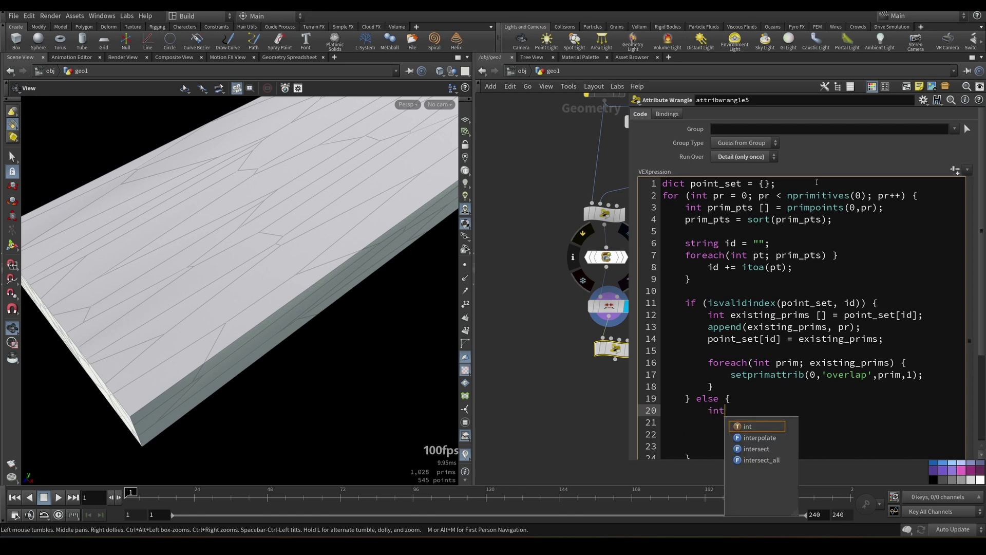
text( new_prims [] = array)
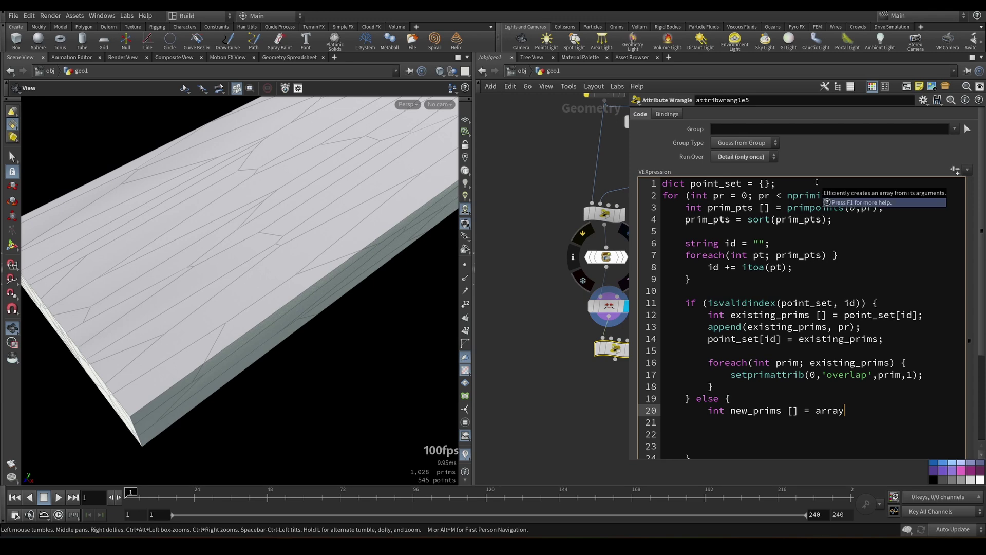
text((pr);)
key(Return)
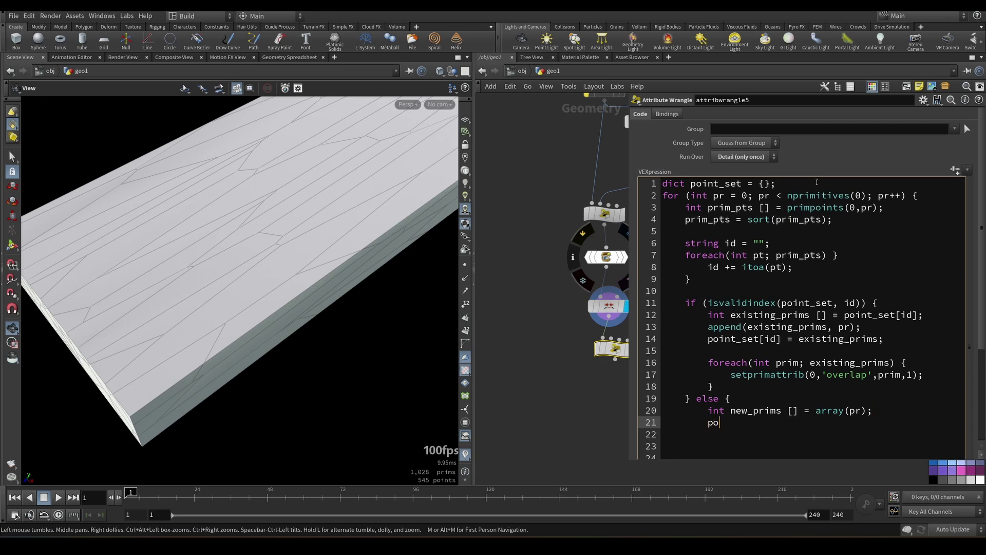
text(point_set[id] = new_prims;)
key(Return)
Step: Below the new_prims assignment in the else branch, add setprimattrib(0,'overlap',pr,0);
text(se)
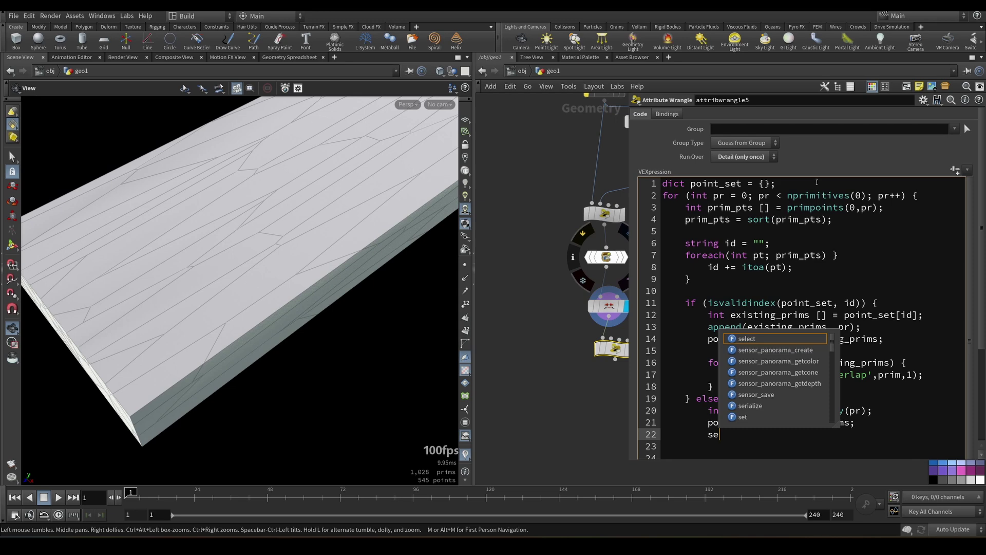
key(BackSpace)
key(BackSpace)
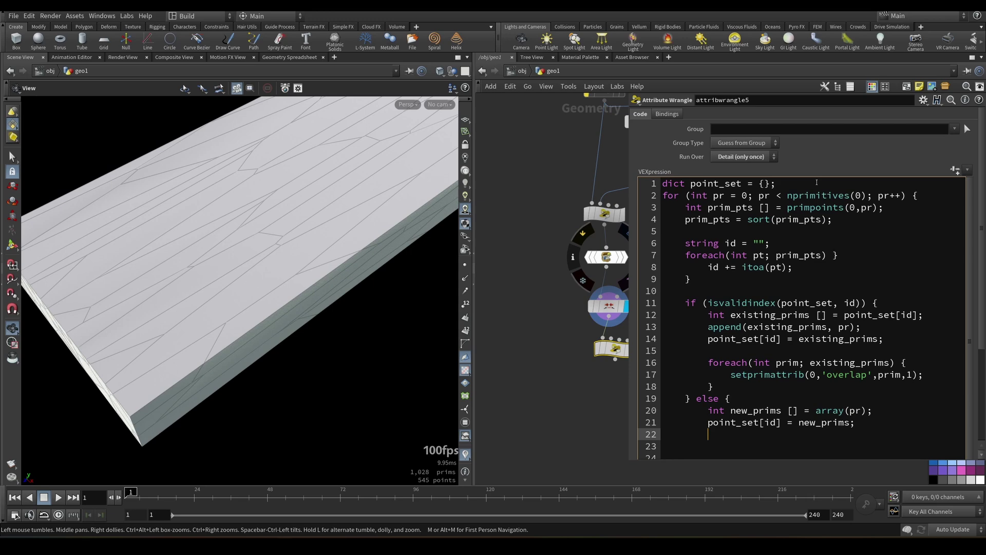
text(set)
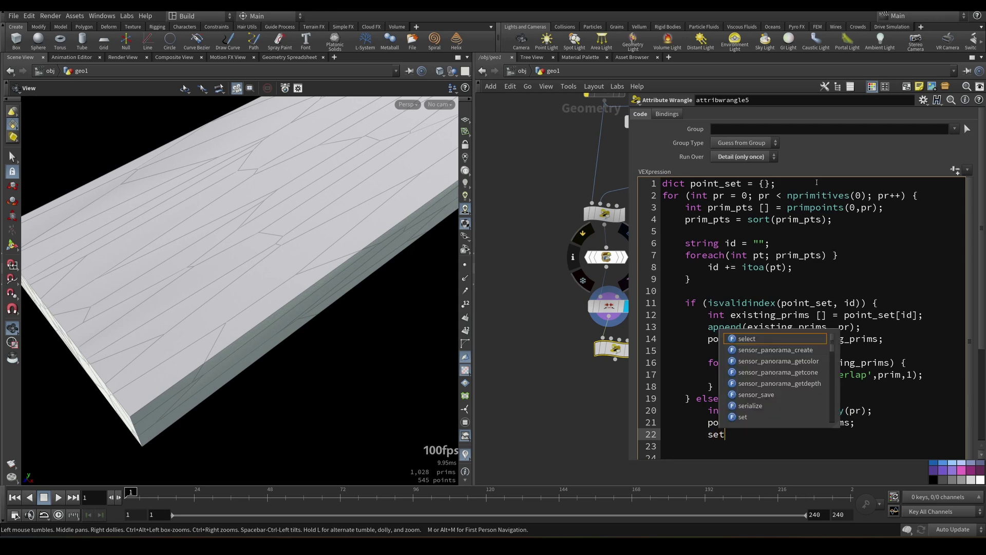
text(primattrib)
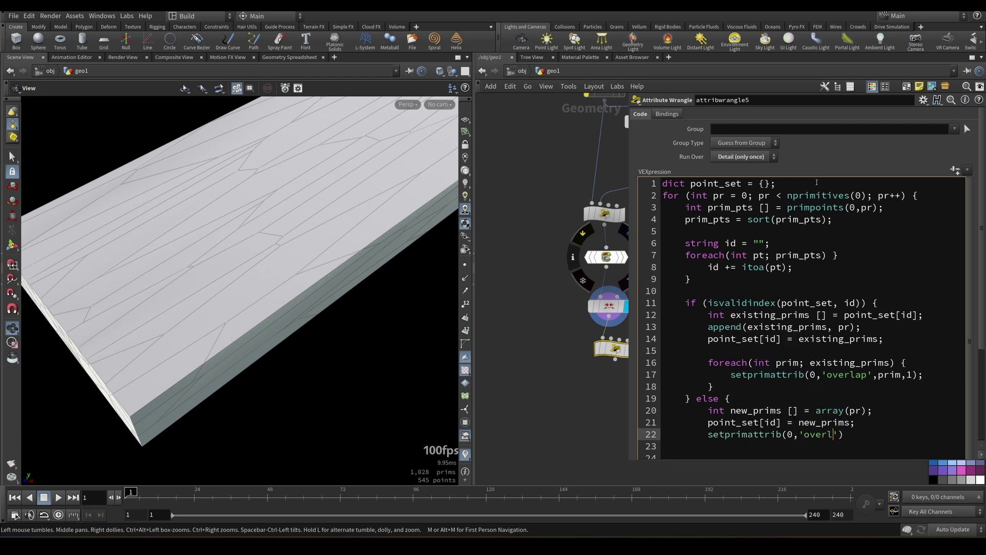
text((0,'overlap',pr)
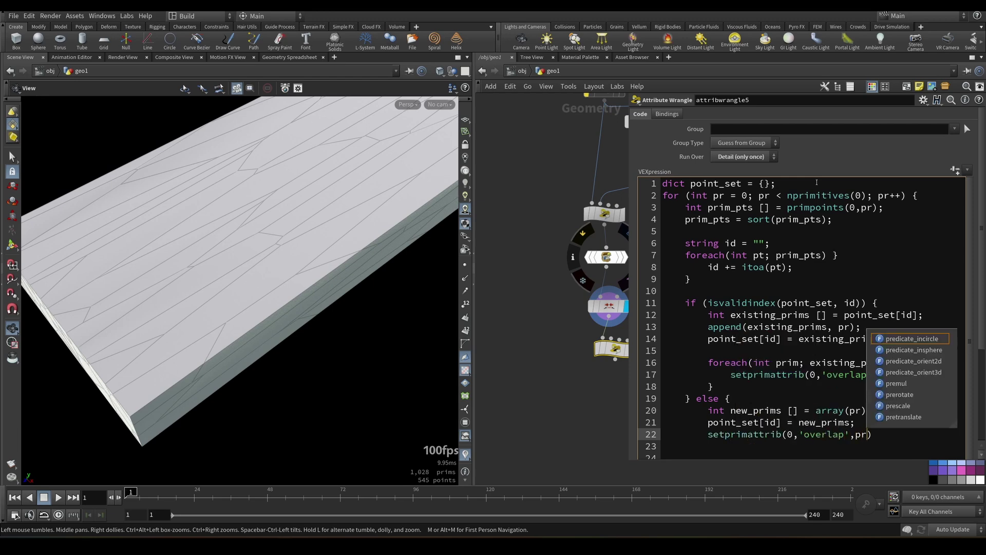
text(,)
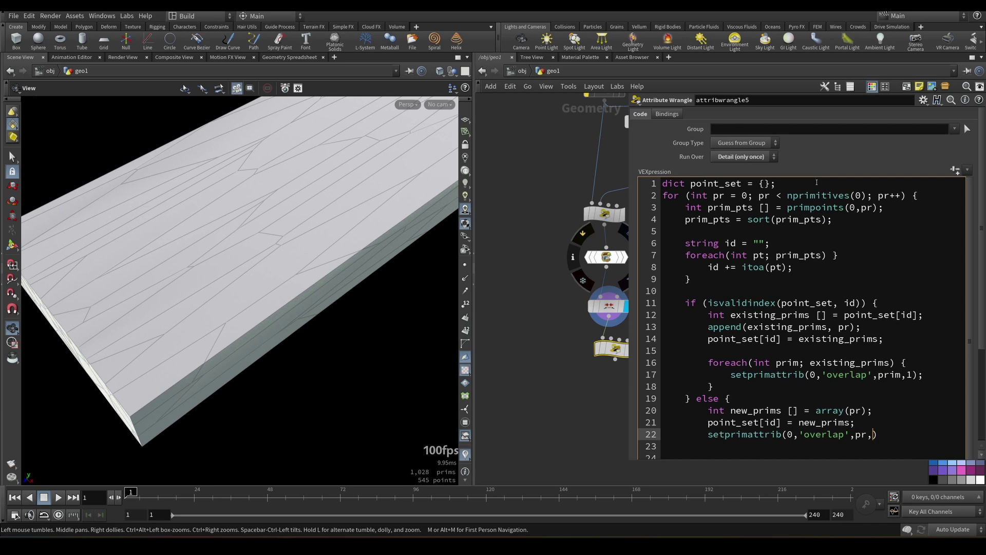
text(0);)
key(Return)
Step: Delete the empty lines between the else branch's last statement and its closing brace
scroll(817, 183, down, 2)
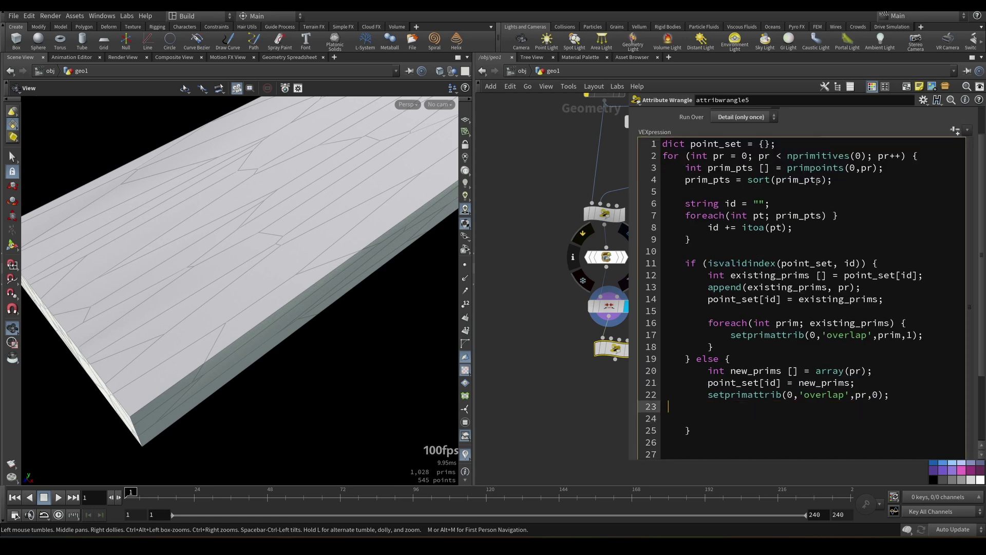
key(shift+Down)
key(shift+Down)
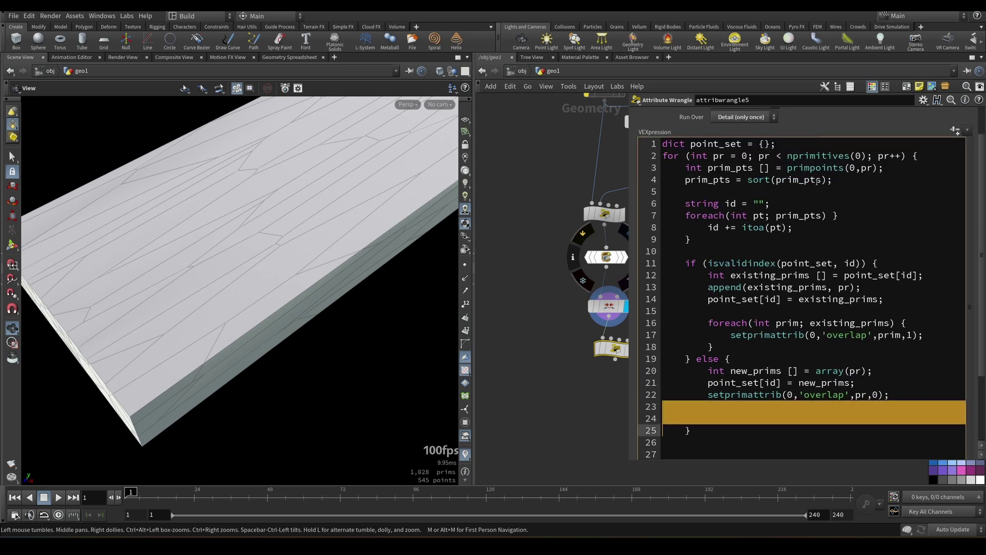
key(BackSpace)
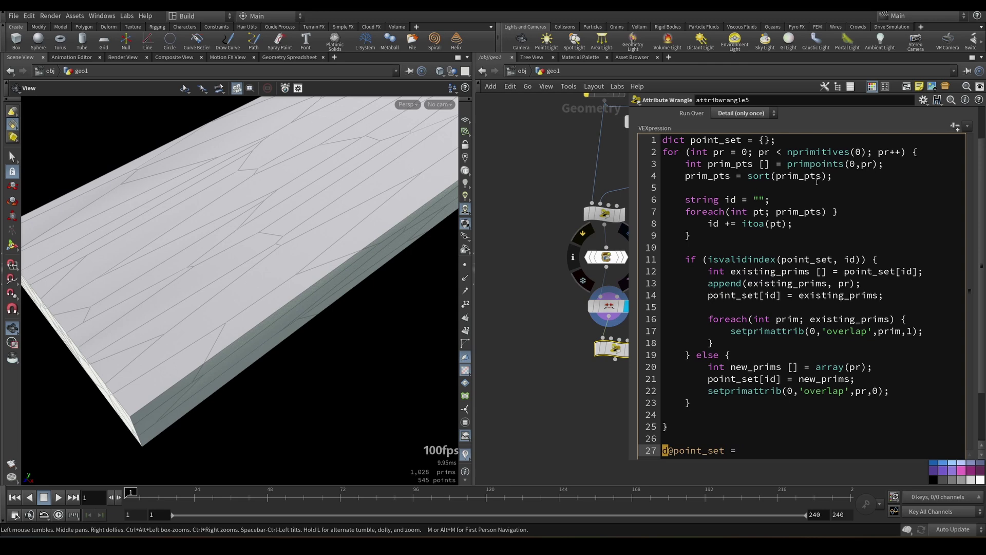
Step: Complete the code's final line as d@point_set = point_set;
key(Up)
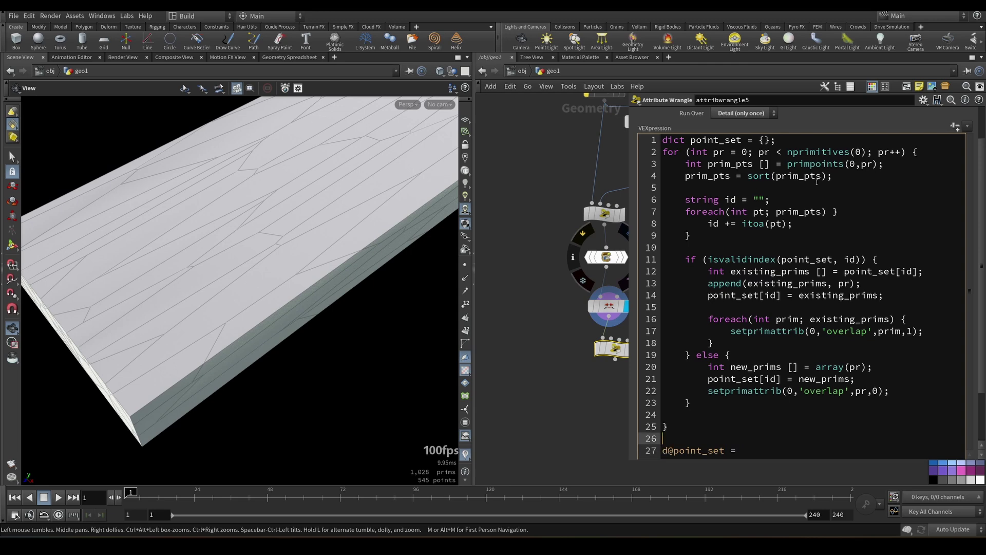
key(Down)
key(End)
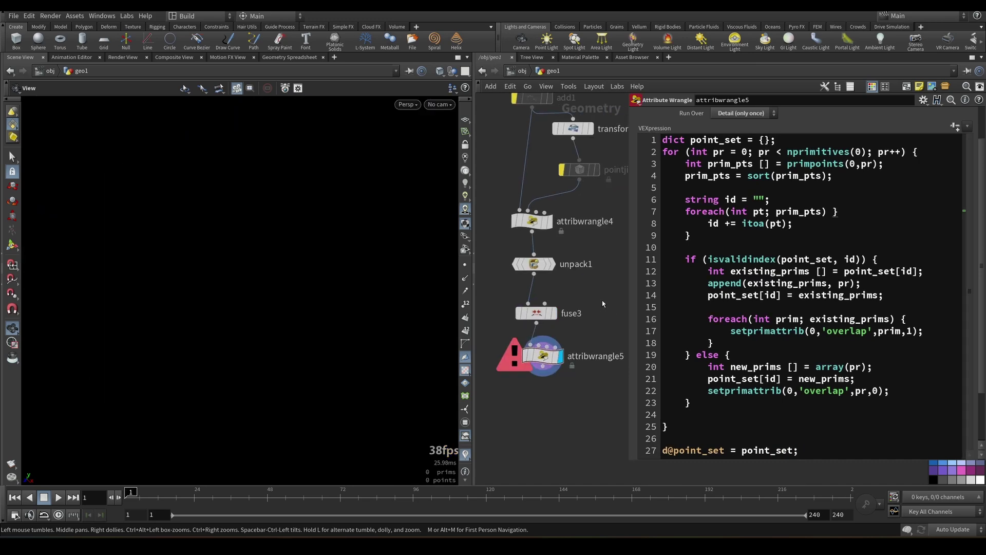
Step: Correct the brace ending the foreach(int pt; prim_pts) line to an opening brace and apply the code
scroll(973, 332, down, 3)
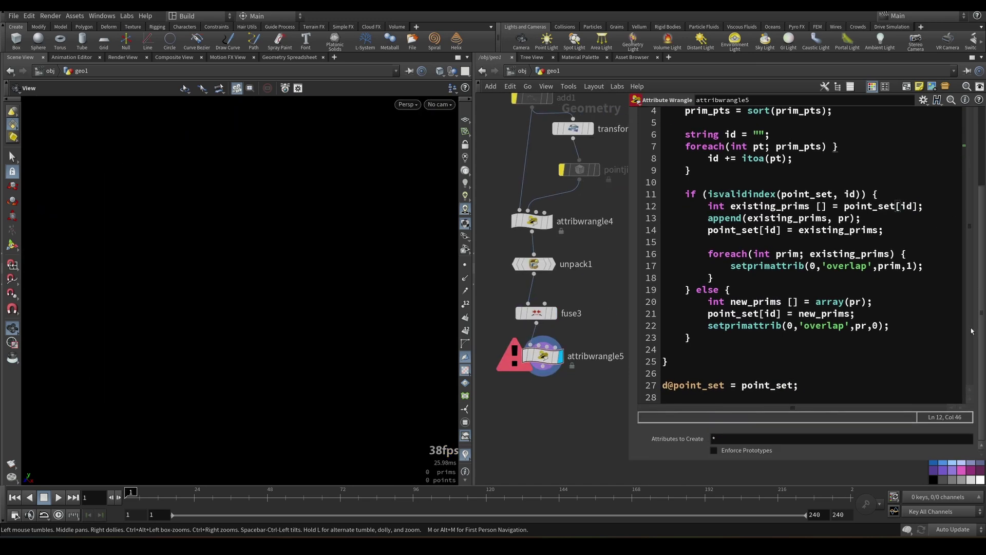
click(872, 147)
key(BackSpace)
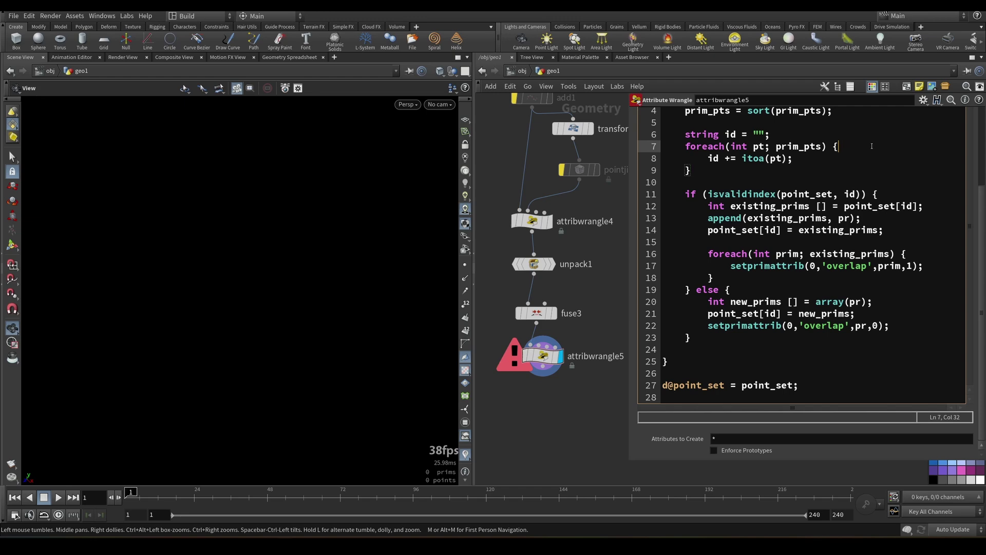
click(563, 411)
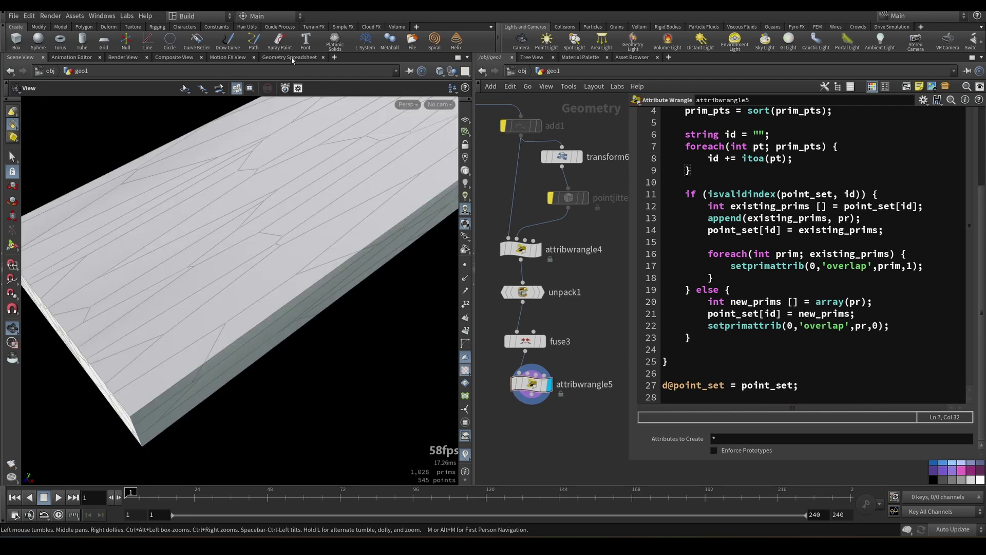
Step: Inspect the detail attribute point_set in the Geometry Spreadsheet, comparing its point-id keys and primitive arrays, and return to the scene view
click(294, 58)
click(102, 87)
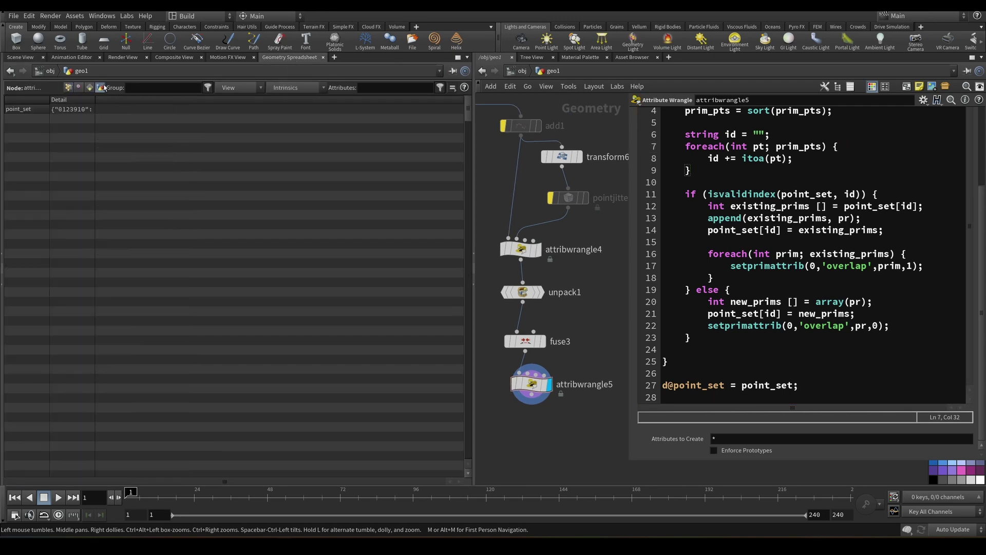
click(81, 115)
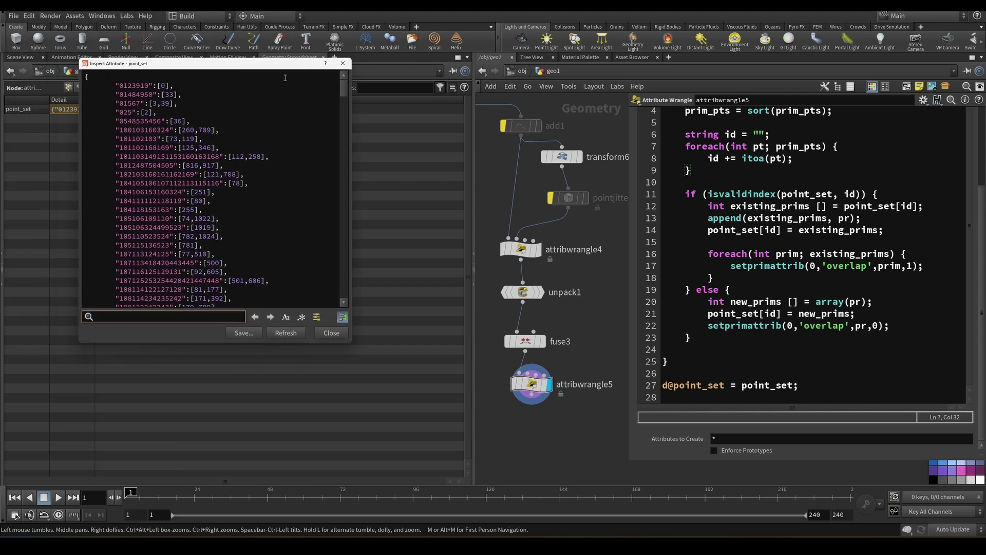
click(112, 134)
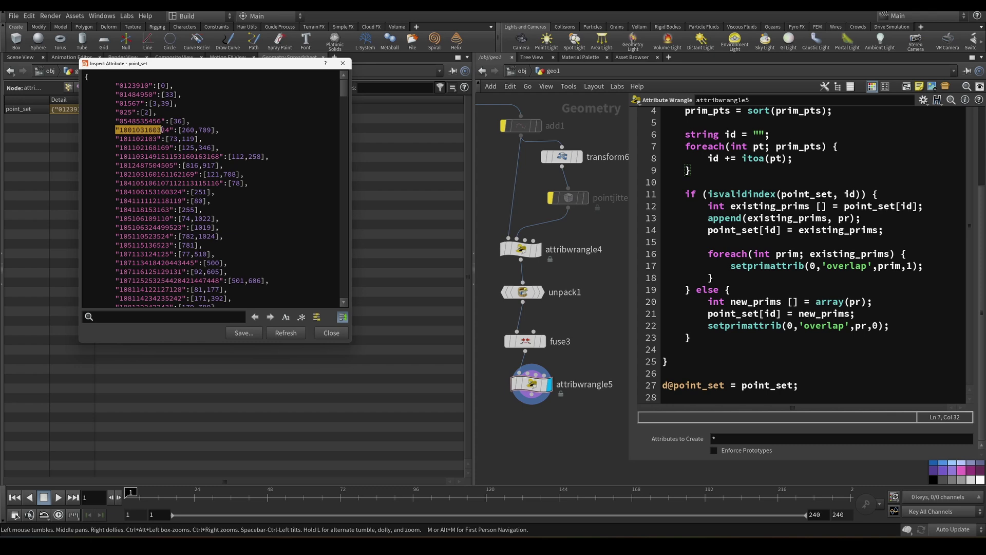
double_click(184, 132)
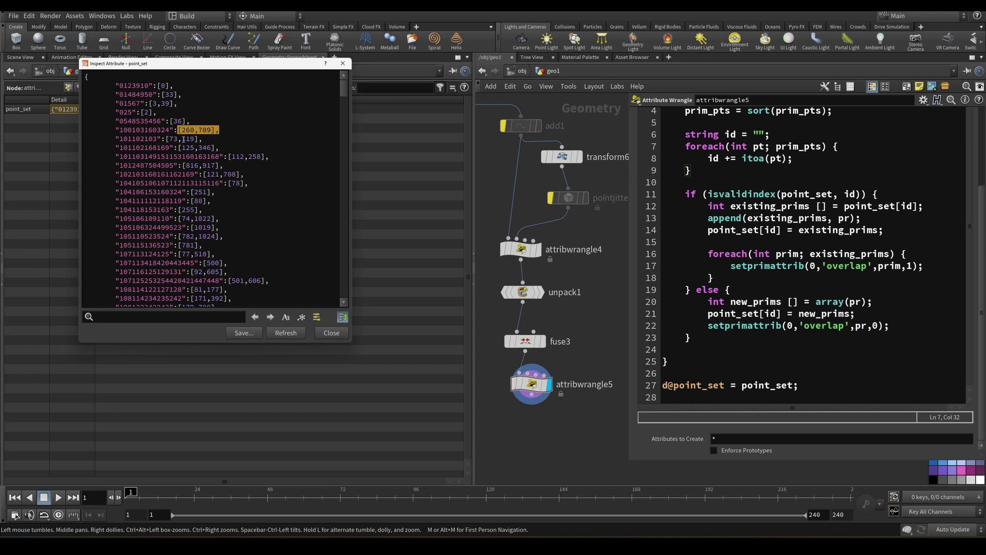
drag(133, 112, 156, 113)
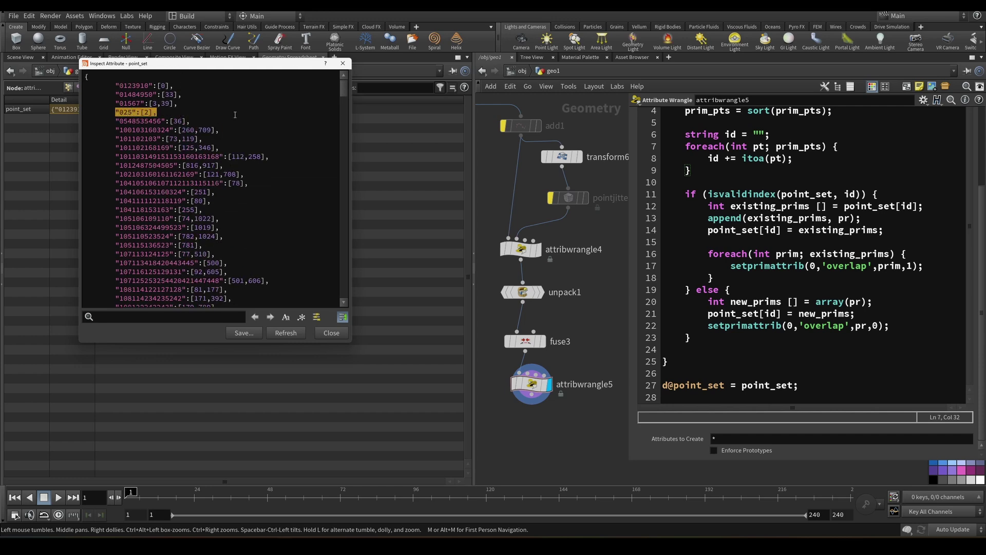
scroll(346, 82, down, 20)
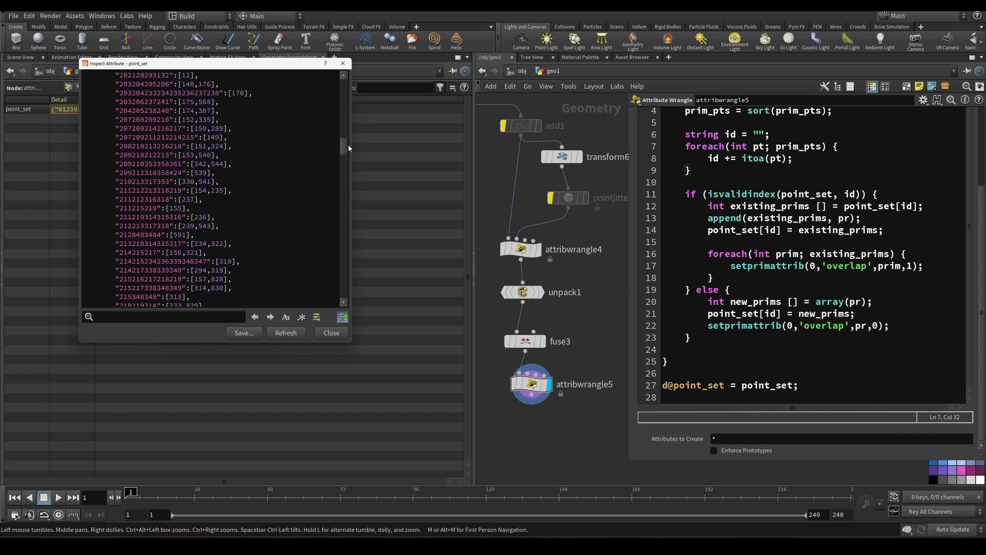
click(342, 62)
click(19, 57)
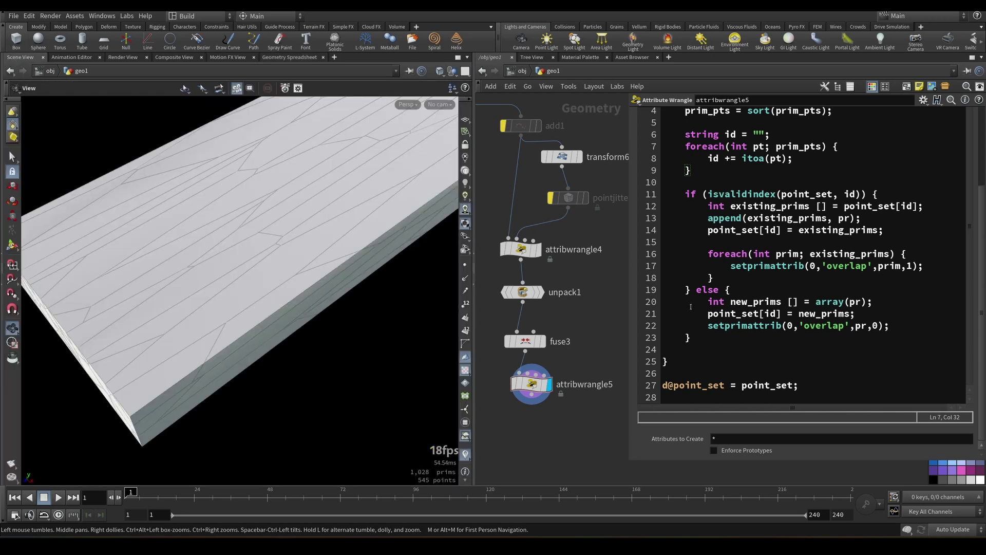
Step: Append a Blast node to the output of attribwrangle5
scroll(214, 218, down, 5)
click(562, 278)
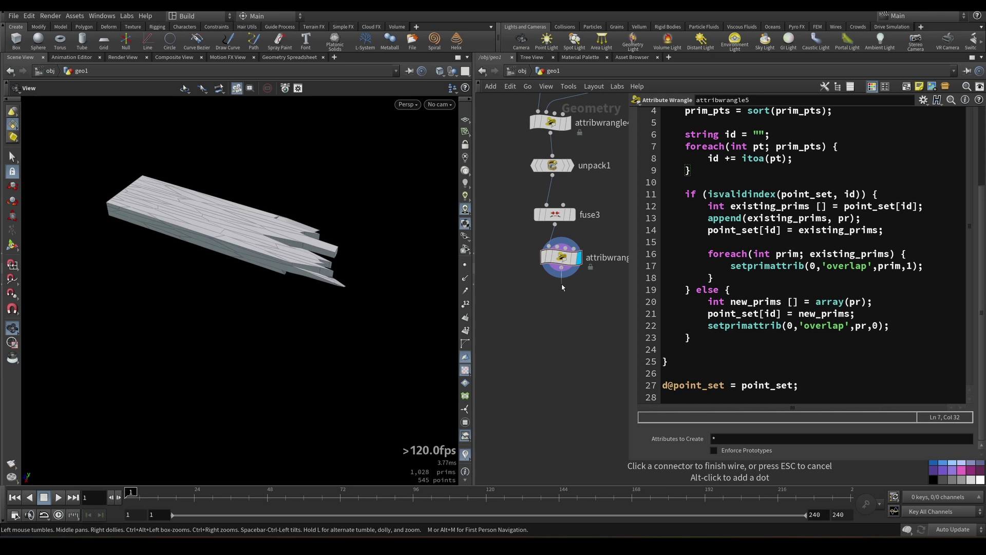
key(Escape)
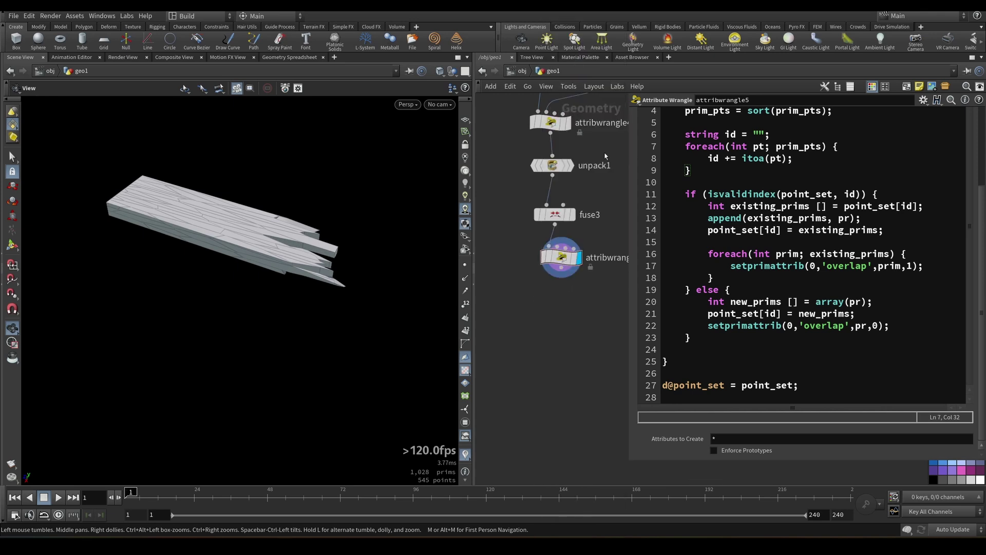
scroll(563, 254, up, 4)
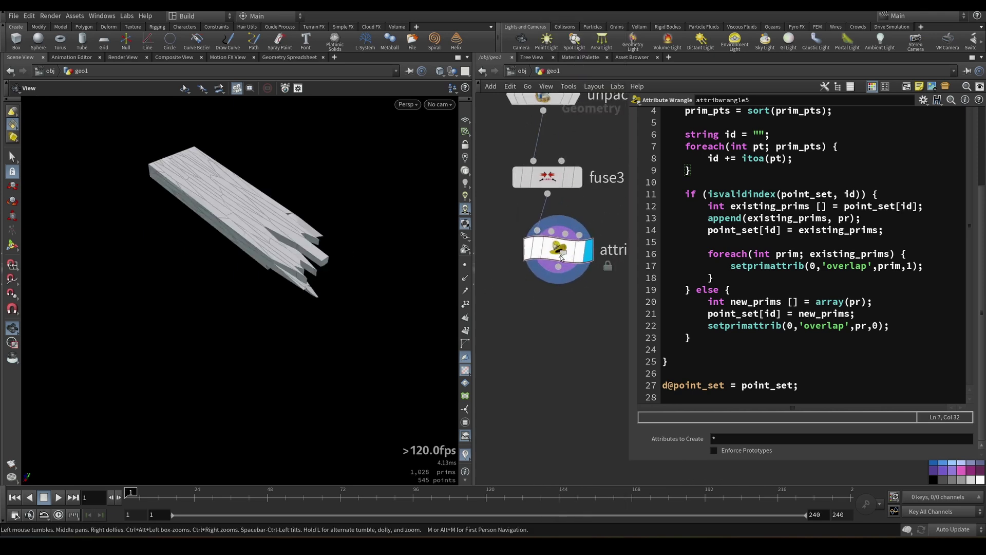
click(548, 292)
key(Tab)
text(bla)
key(Return)
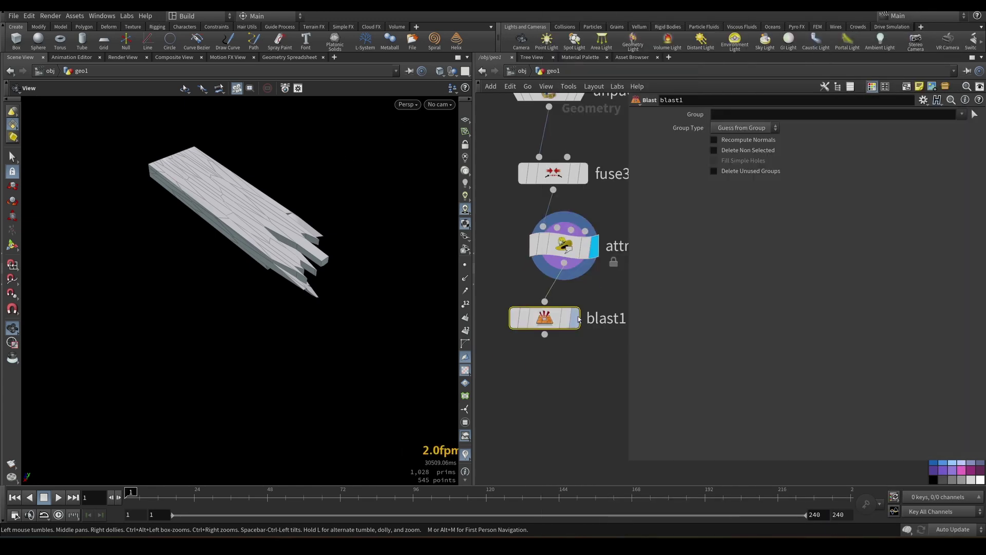
click(755, 114)
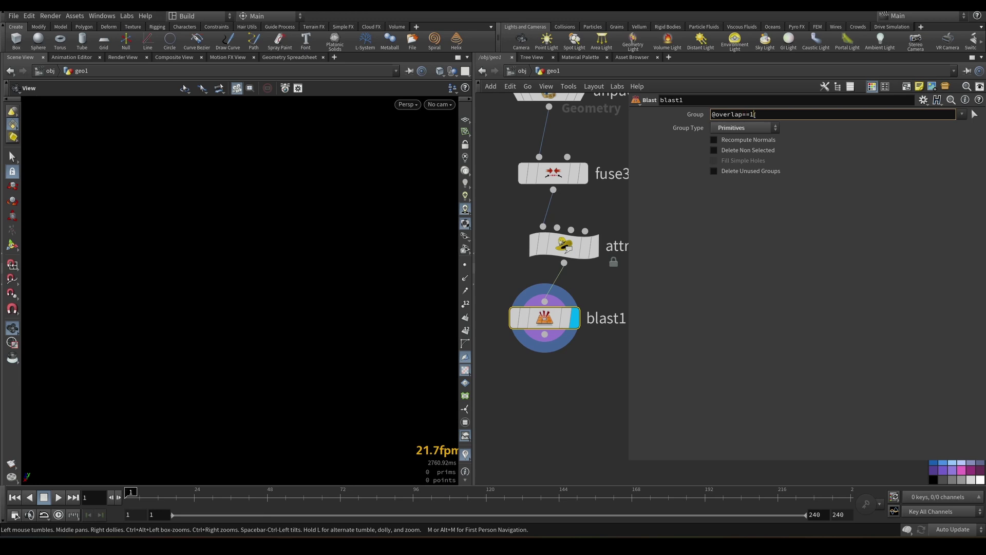
key(Return)
drag(169, 241, 205, 262)
scroll(400, 227, up, 3)
drag(400, 227, 308, 257)
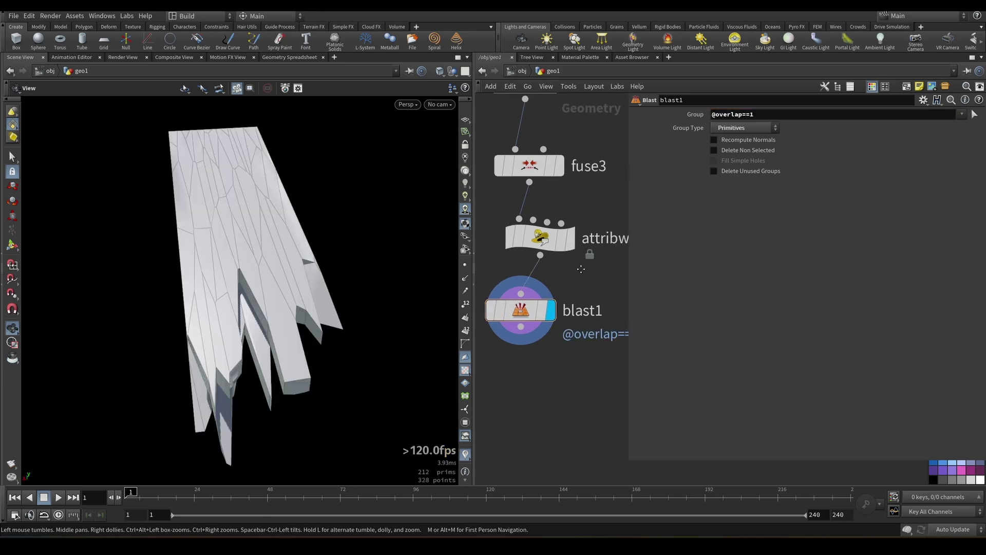
Step: Turn on Delete Non Selected for blast1 to examine the overlapping primitives from several sides, and turn it off again
click(737, 153)
drag(241, 243, 447, 208)
drag(319, 221, 370, 242)
click(737, 154)
drag(242, 272, 277, 271)
Step: Save the scene and append a Fuse node to the output of blast1
key(ctrl+s)
middle_drag(277, 270, 298, 269)
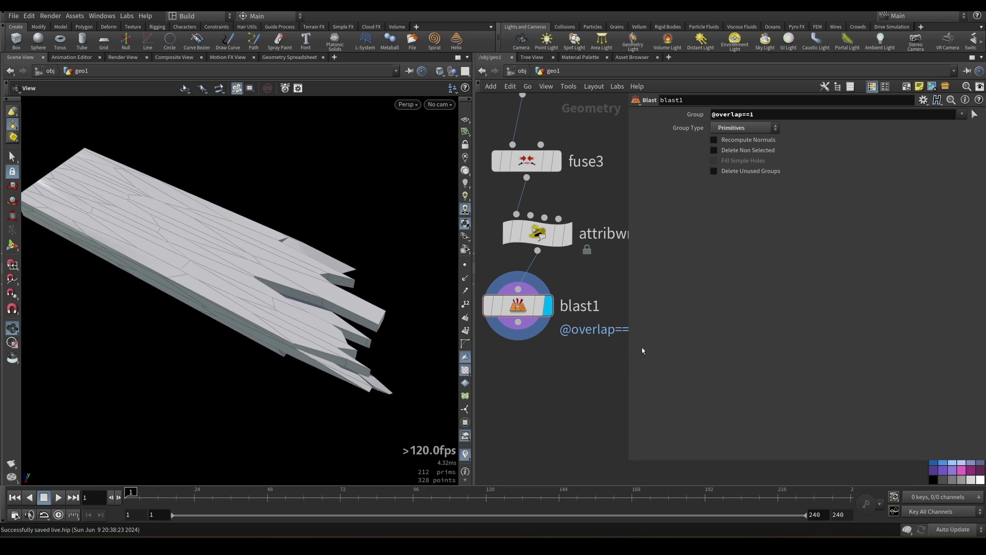
click(524, 286)
key(Tab)
text(fus)
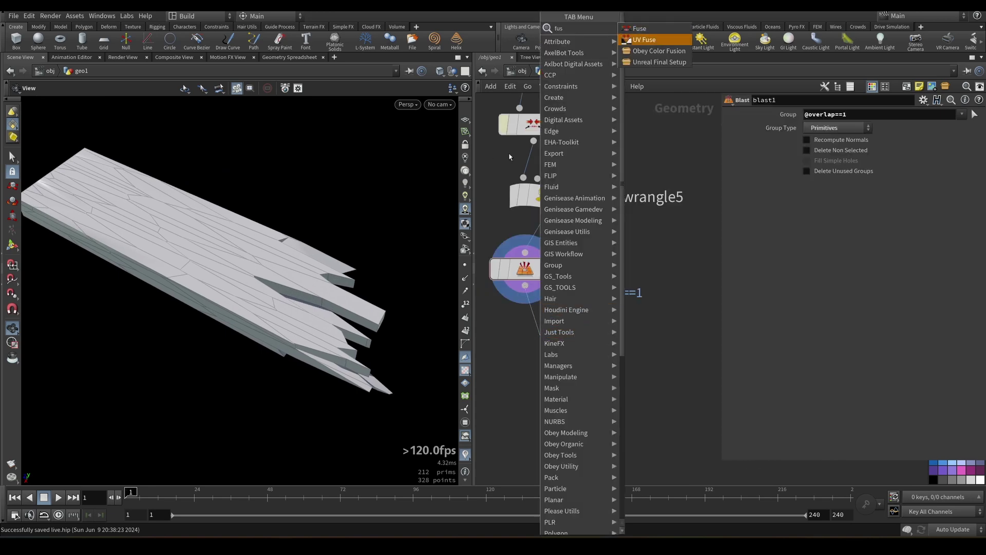
click(663, 32)
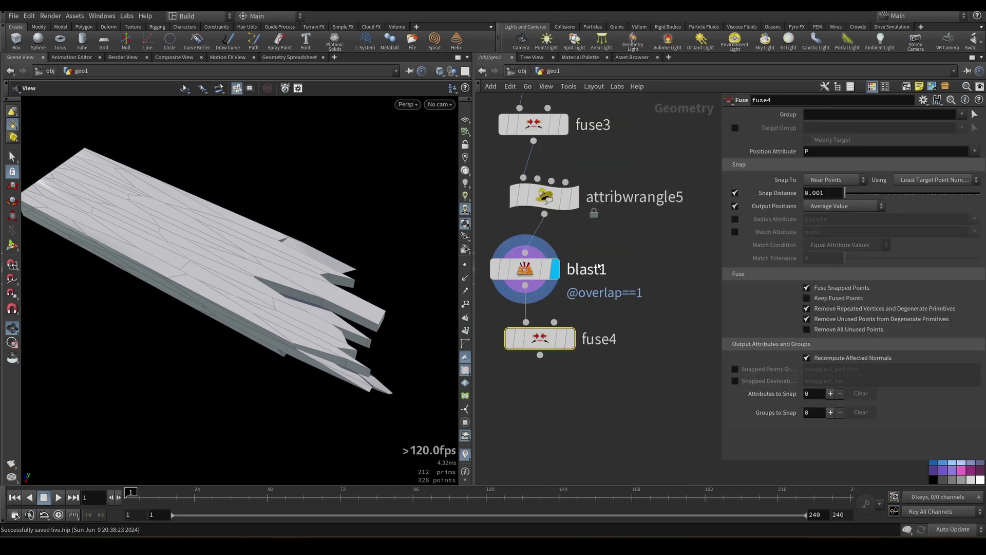
Step: Display the result of fuse4, check the plank, and save the scene
click(563, 337)
drag(242, 236, 311, 205)
middle_drag(591, 154, 634, 164)
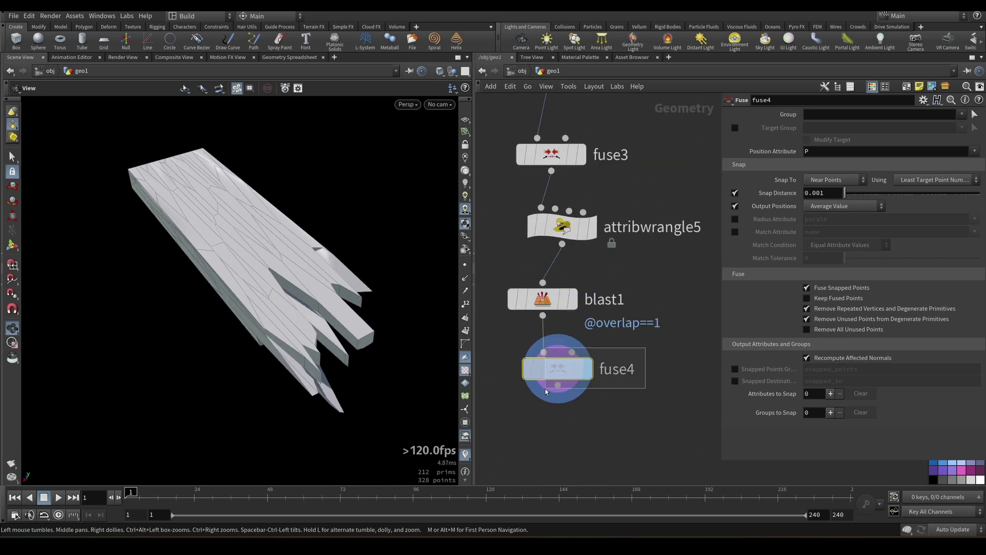
key(ctrl+s)
Step: Add a Boolean node below the network with box2 wired into its first input
middle_drag(513, 184, 513, 313)
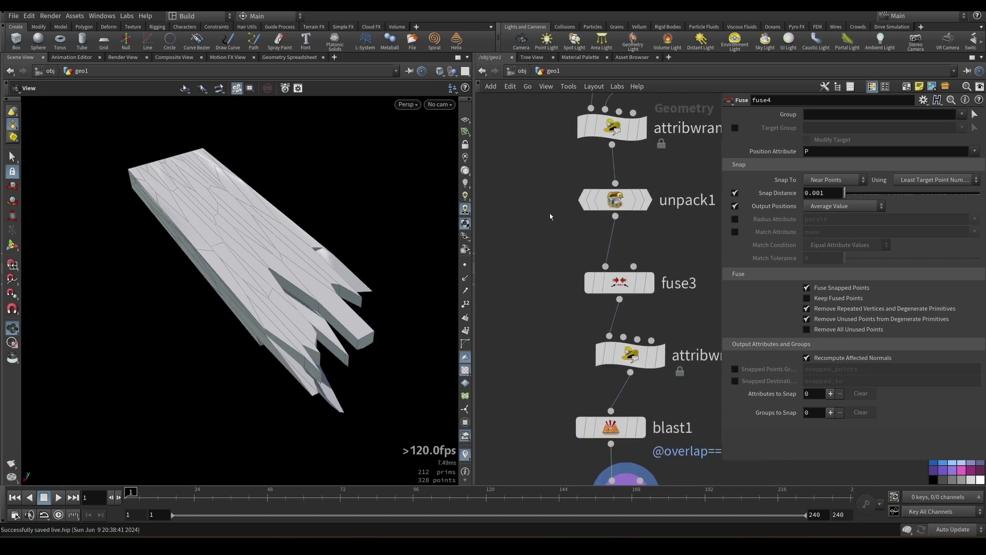
scroll(565, 257, down, 5)
drag(447, 234, 266, 310)
drag(341, 262, 378, 235)
scroll(559, 261, up, 3)
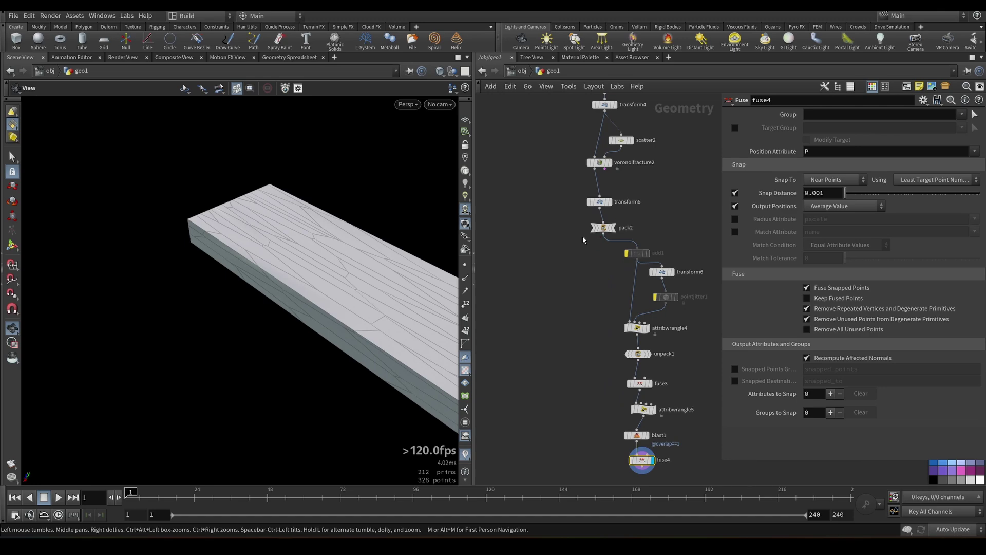
middle_drag(565, 241, 581, 228)
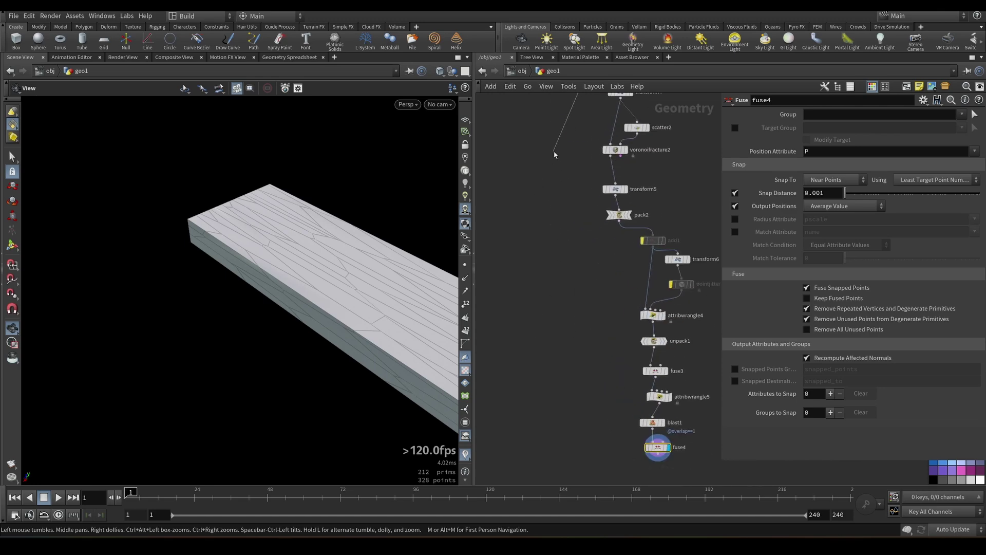
scroll(548, 175, down, 5)
key(Tab)
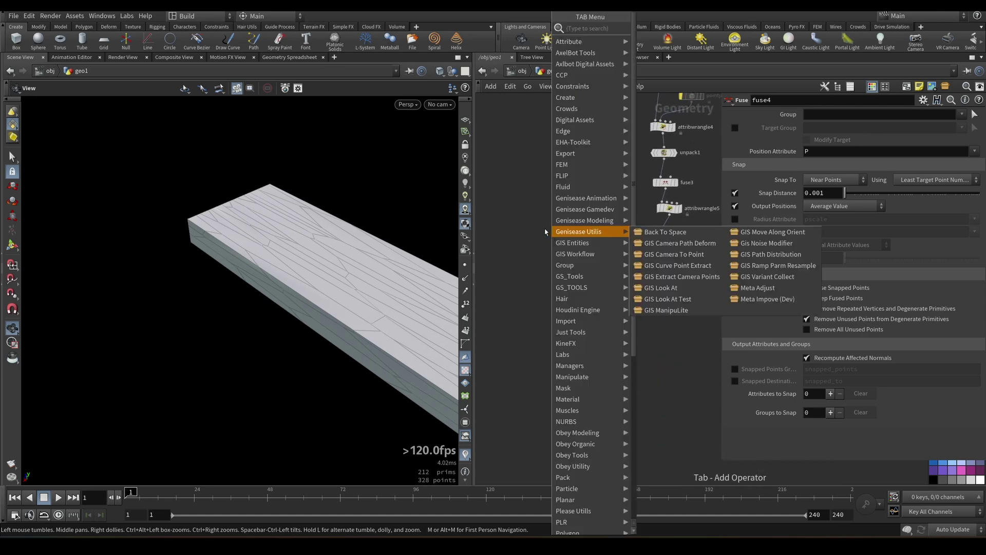
text(boolean)
key(Return)
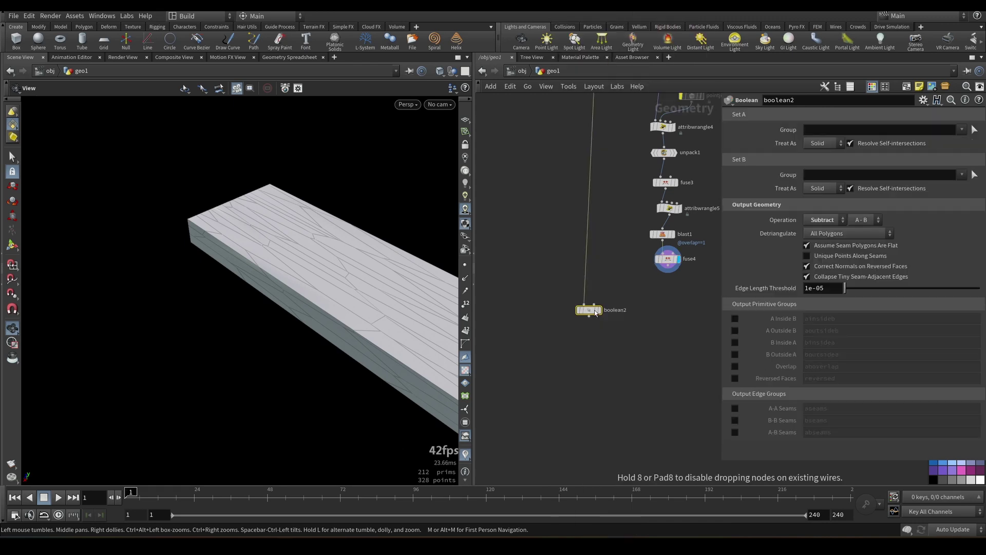
Step: Connect fuse4 to the second input of boolean2 and display the subtracted plank
drag(668, 265, 596, 305)
click(599, 309)
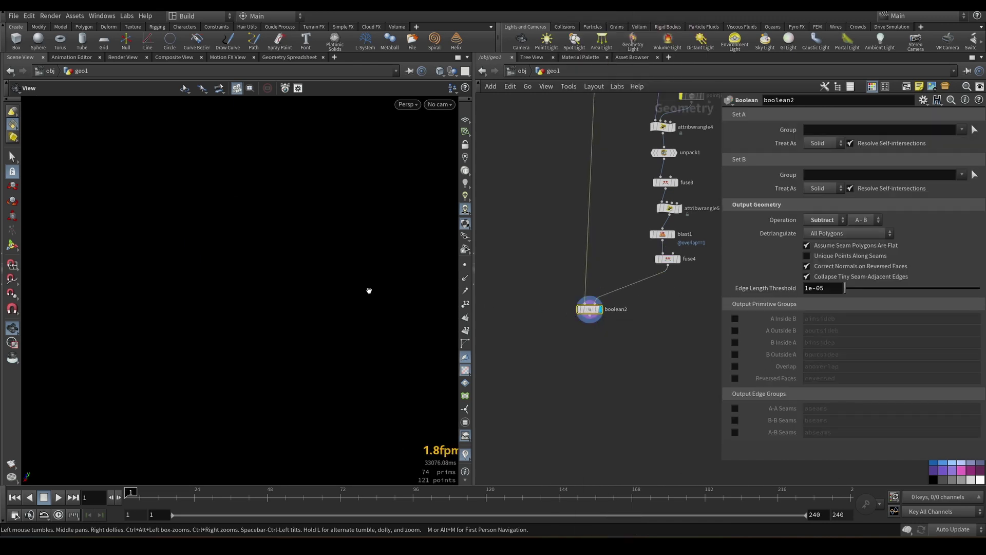
drag(334, 289, 383, 288)
scroll(528, 338, up, 3)
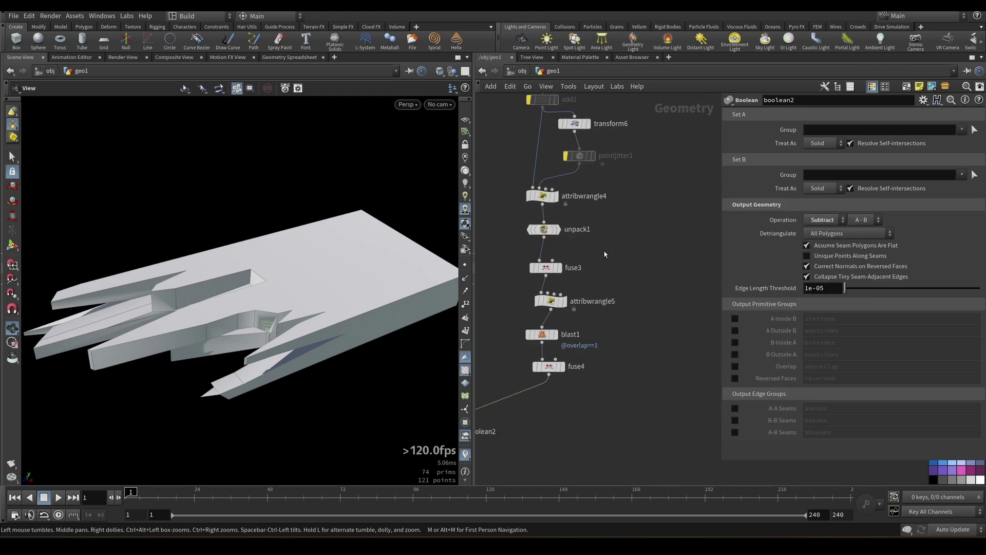
Step: Bypass fuse3, attribwrangle5, blast1 and fuse4 to compare the Boolean results, and re-enable all four nodes
middle_drag(606, 273, 639, 261)
drag(644, 249, 560, 363)
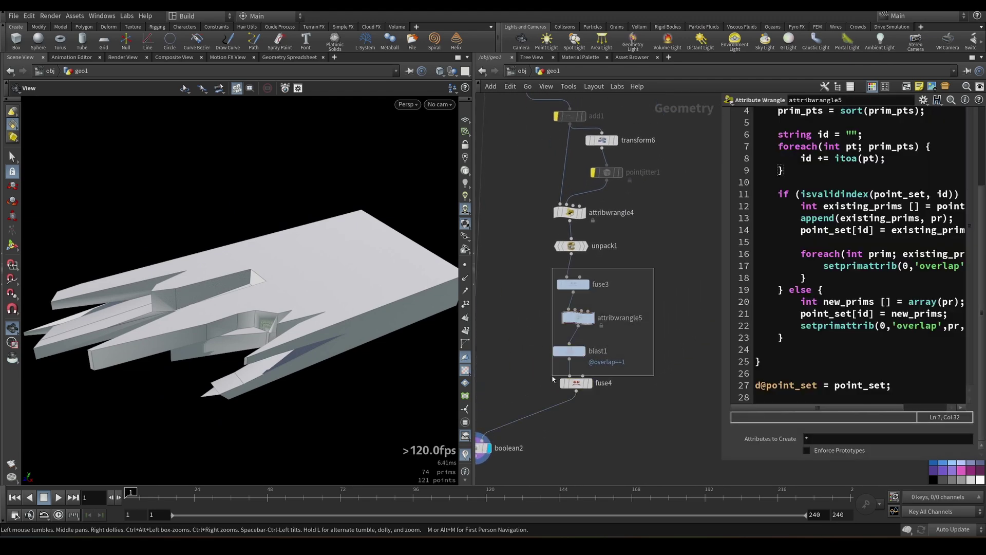
key(q)
drag(448, 327, 346, 256)
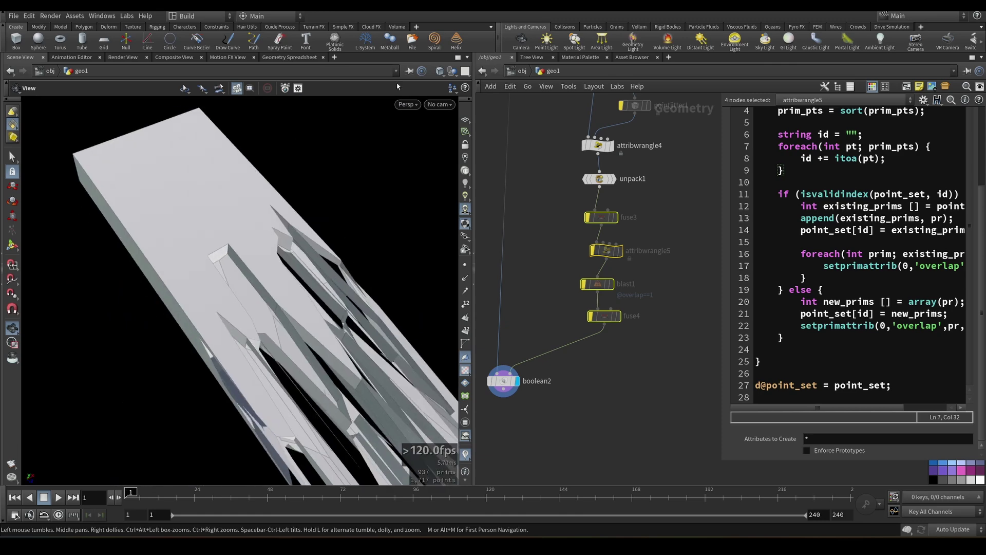
key(q)
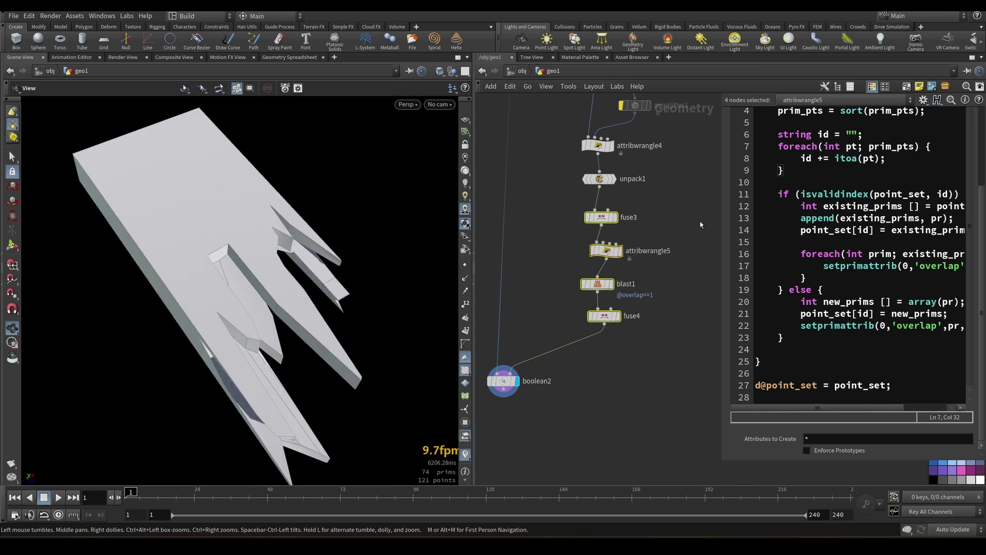
drag(376, 248, 242, 339)
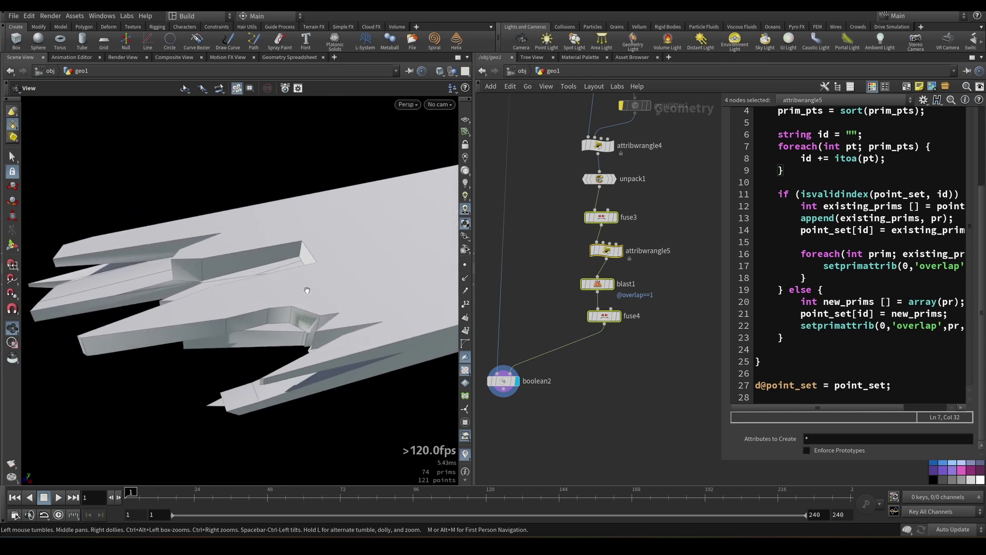
drag(301, 294, 319, 242)
Step: Test different Trs thresholds on attribwrangle4 to change the plank's broken end, settling at about 0.716
scroll(614, 243, down, 4)
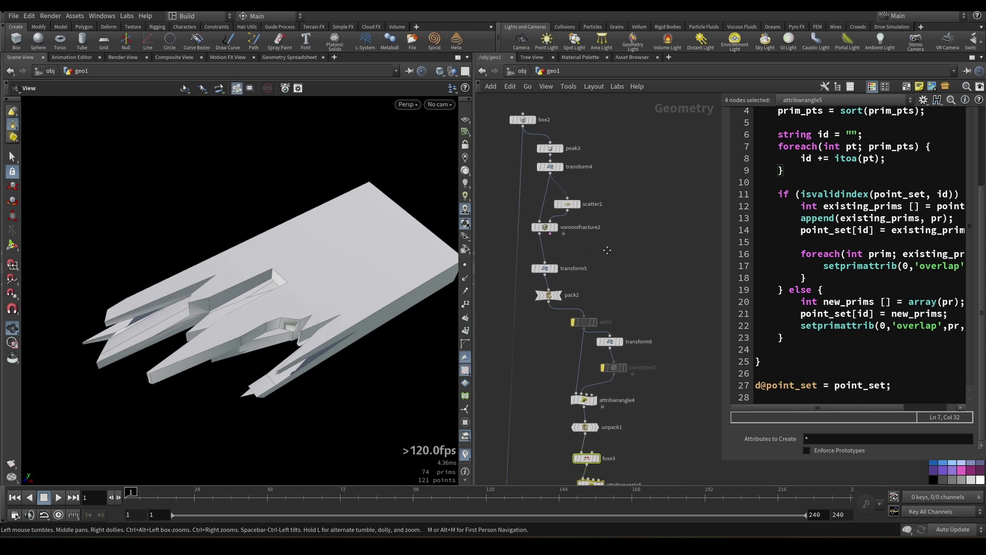
click(635, 240)
drag(467, 268, 642, 240)
middle_drag(641, 239, 627, 142)
scroll(632, 153, up, 3)
click(549, 307)
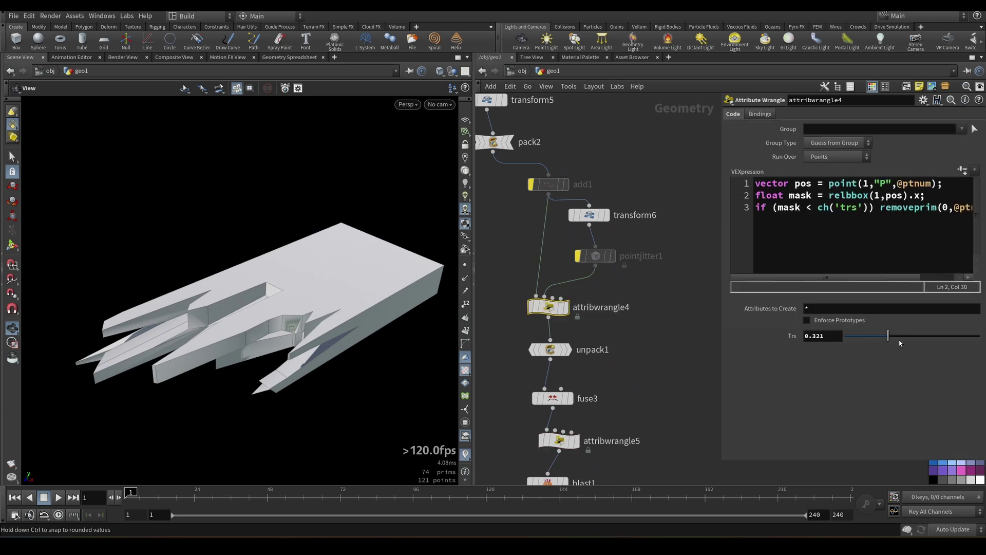
drag(865, 335, 957, 353)
drag(309, 192, 233, 271)
drag(980, 335, 936, 336)
drag(206, 277, 308, 242)
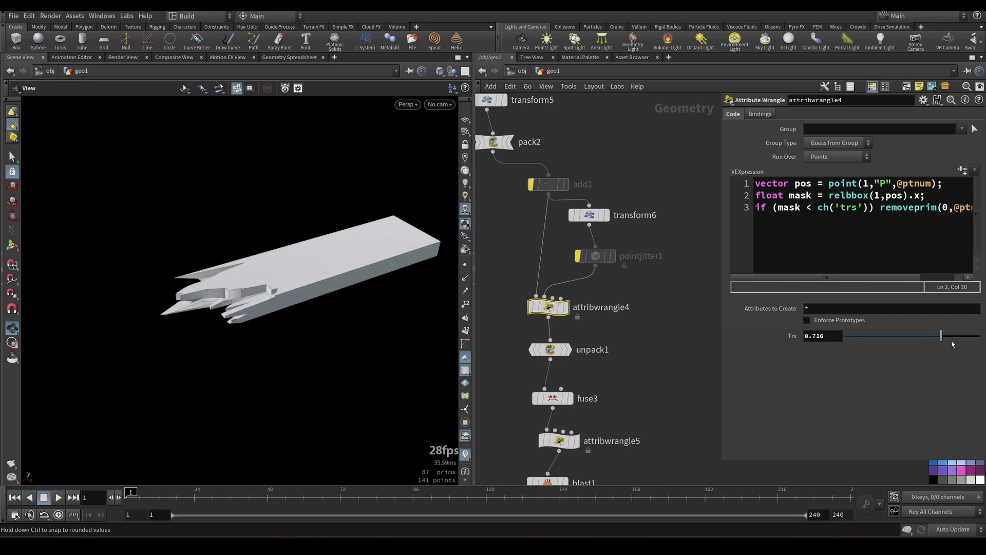